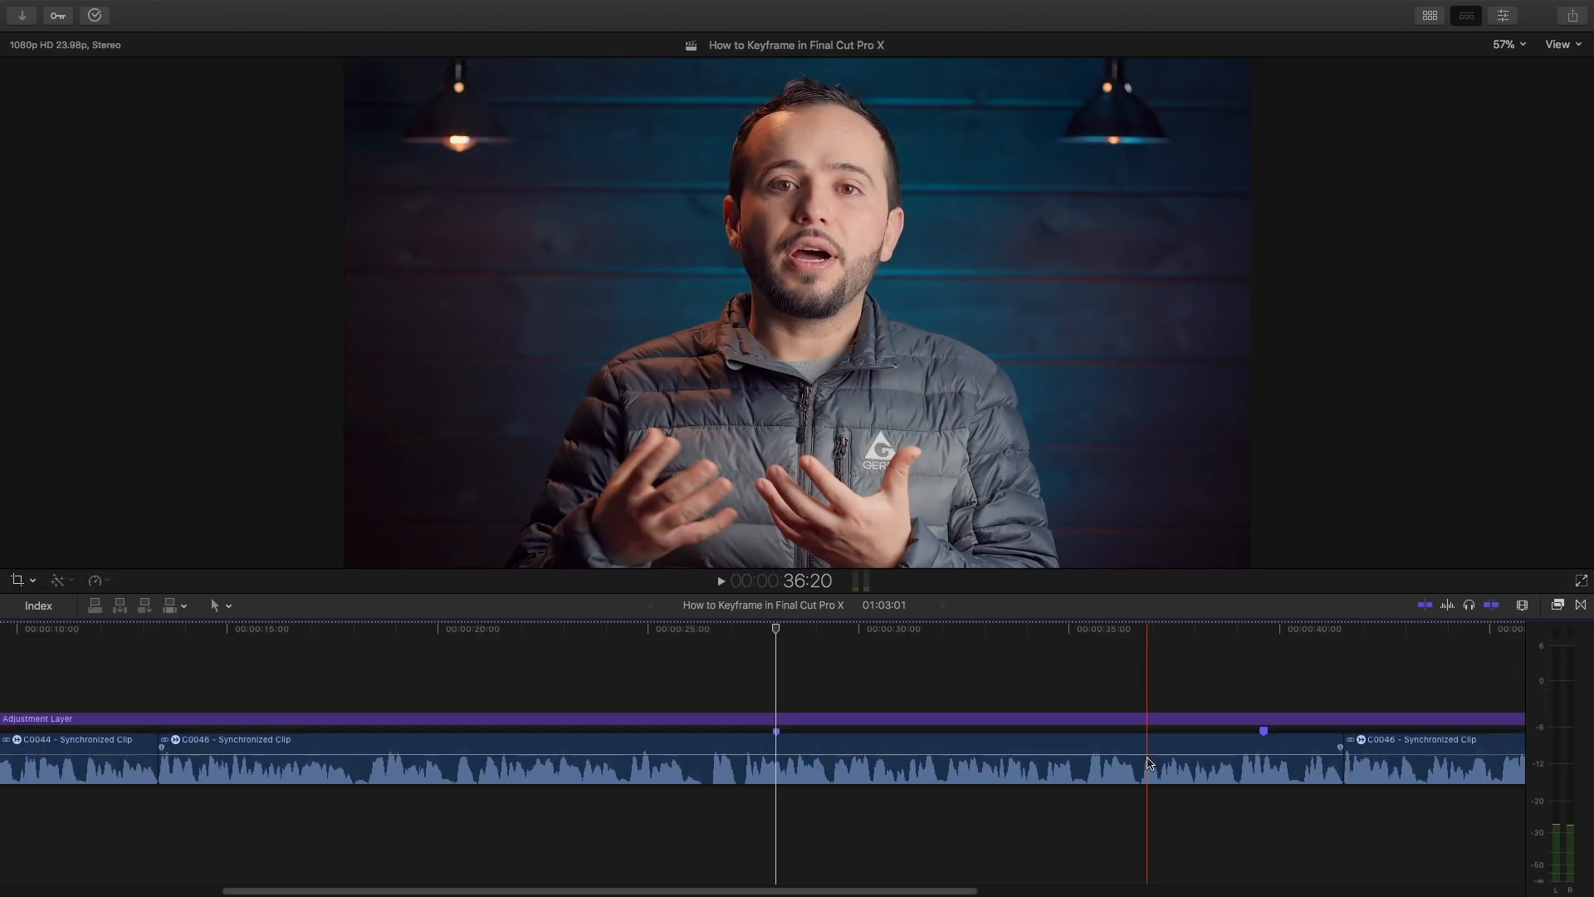
Cut the long C0046 clip at its two markers with the Blade tool and return to the Select tool
{"action": "key", "text": "b"}
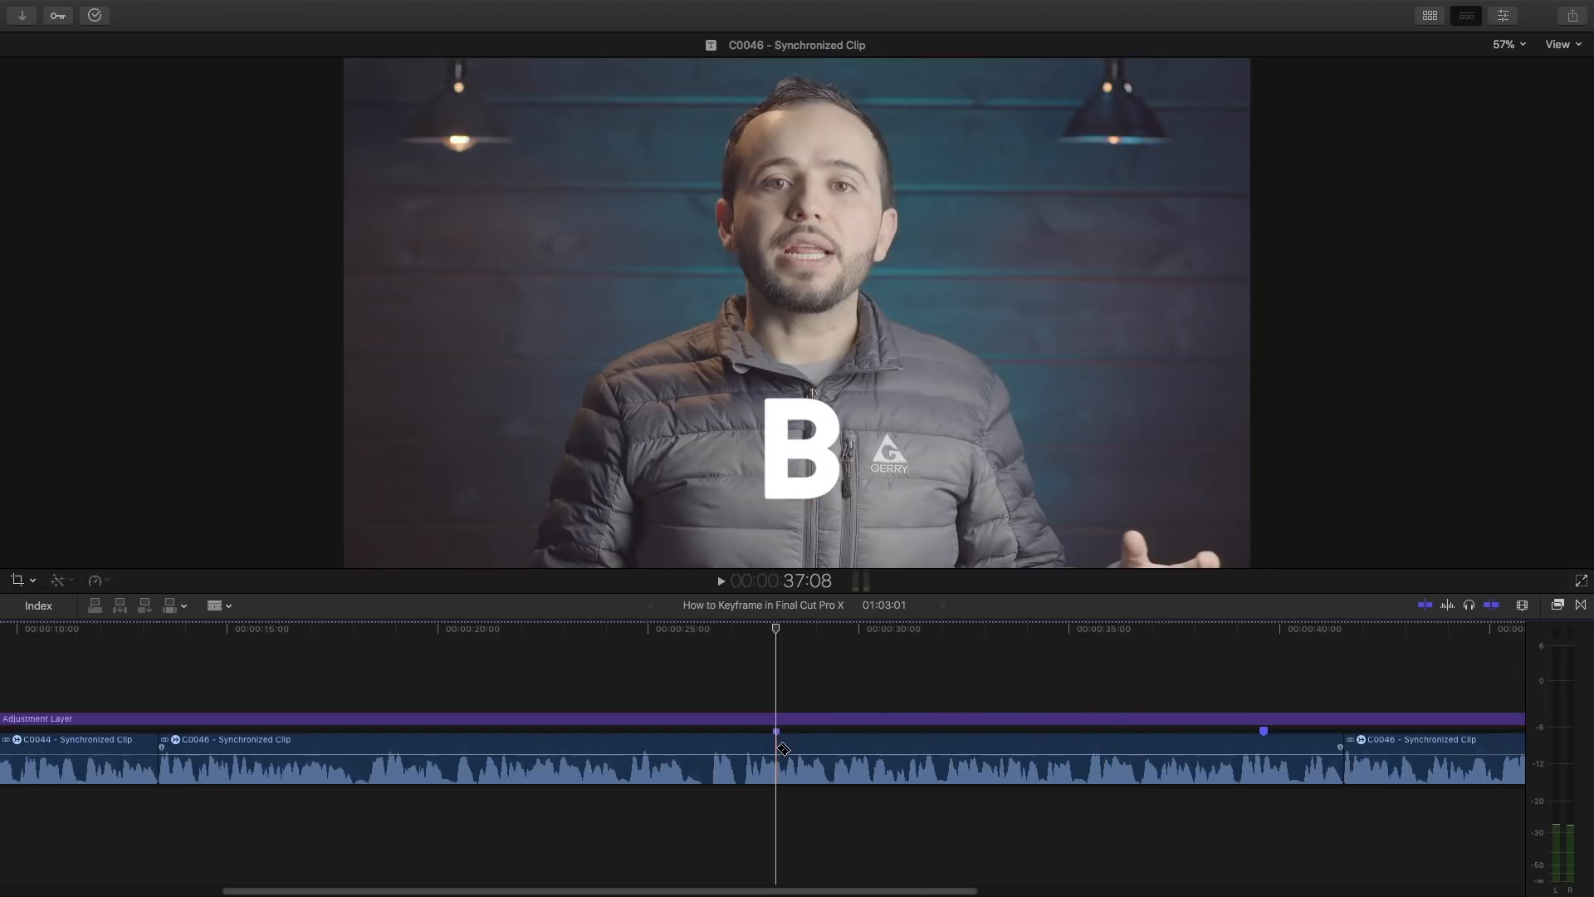
{"action": "left_click", "coordinate": [777, 747]}
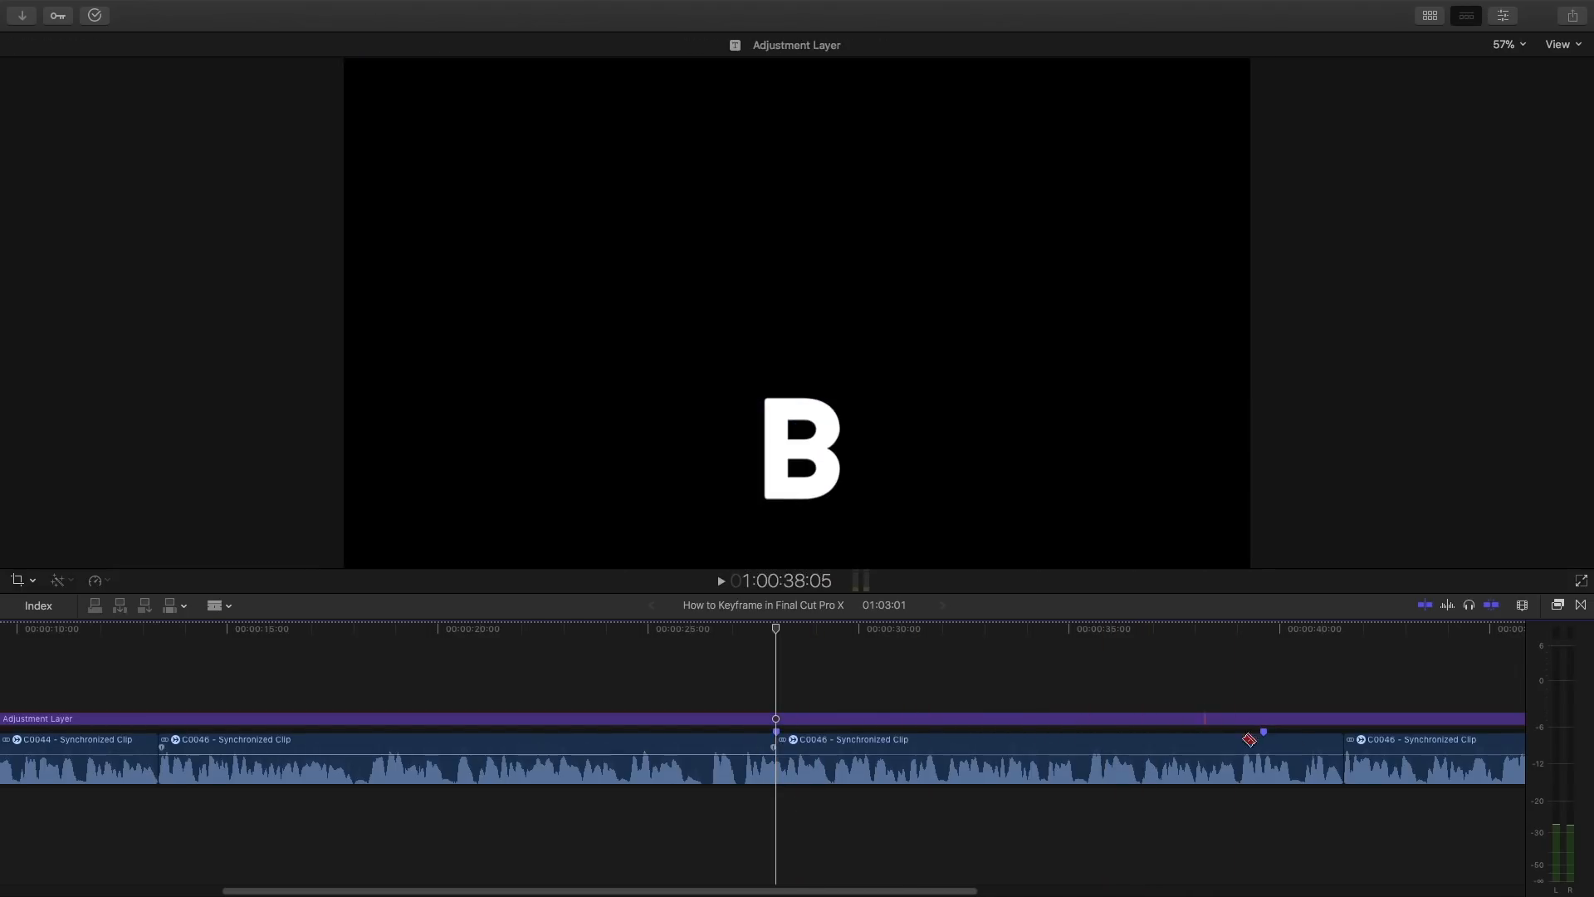
{"action": "left_click", "coordinate": [1264, 754]}
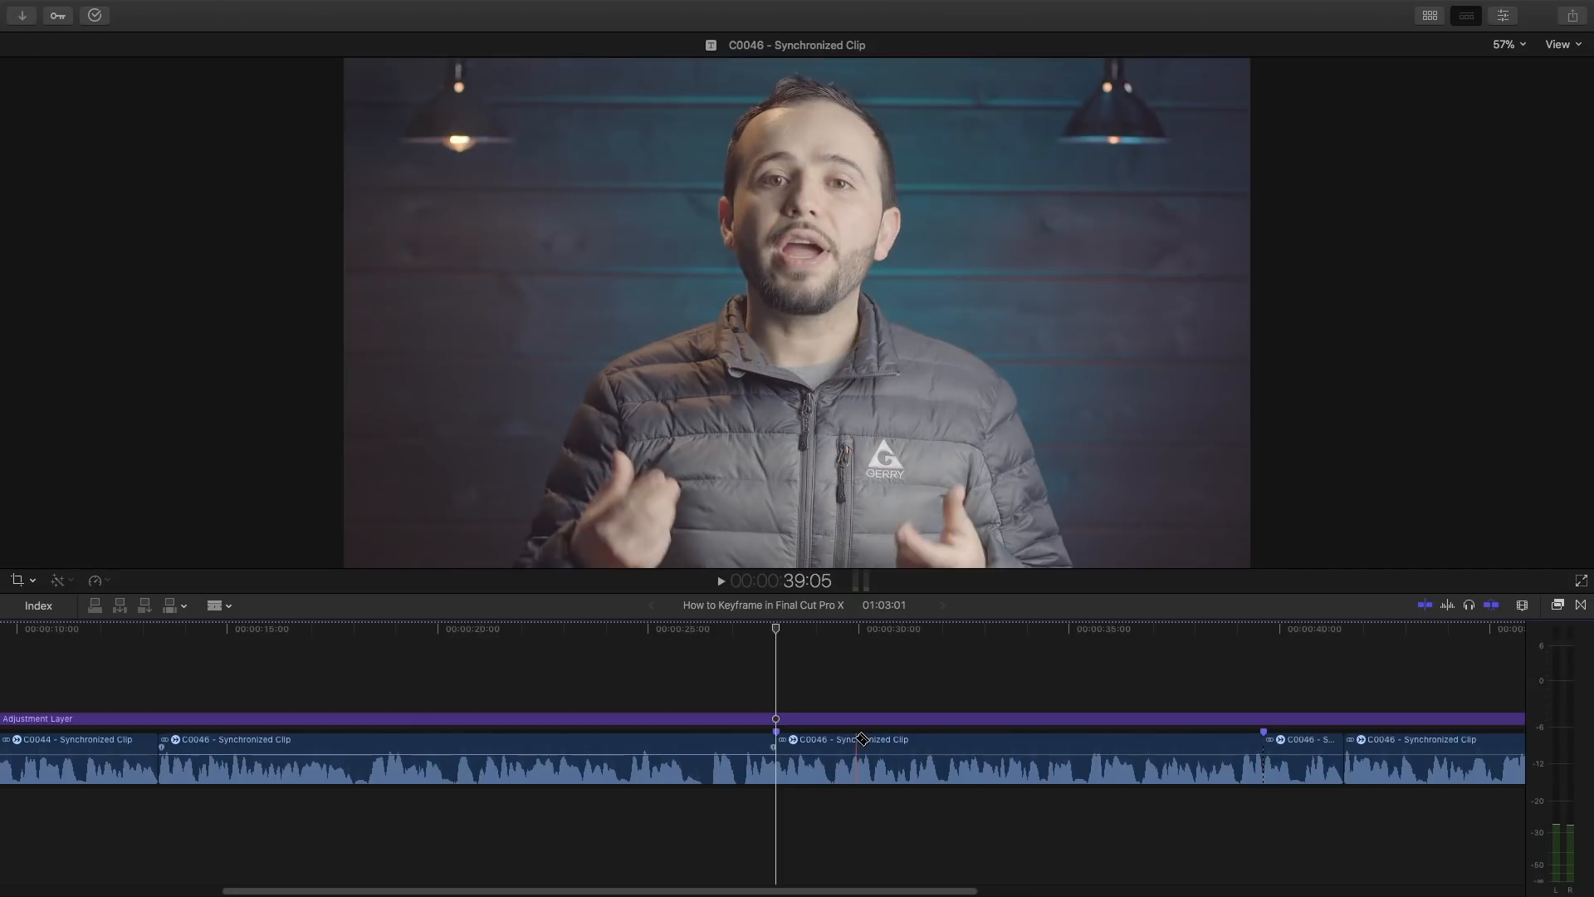
{"action": "key", "text": "a"}
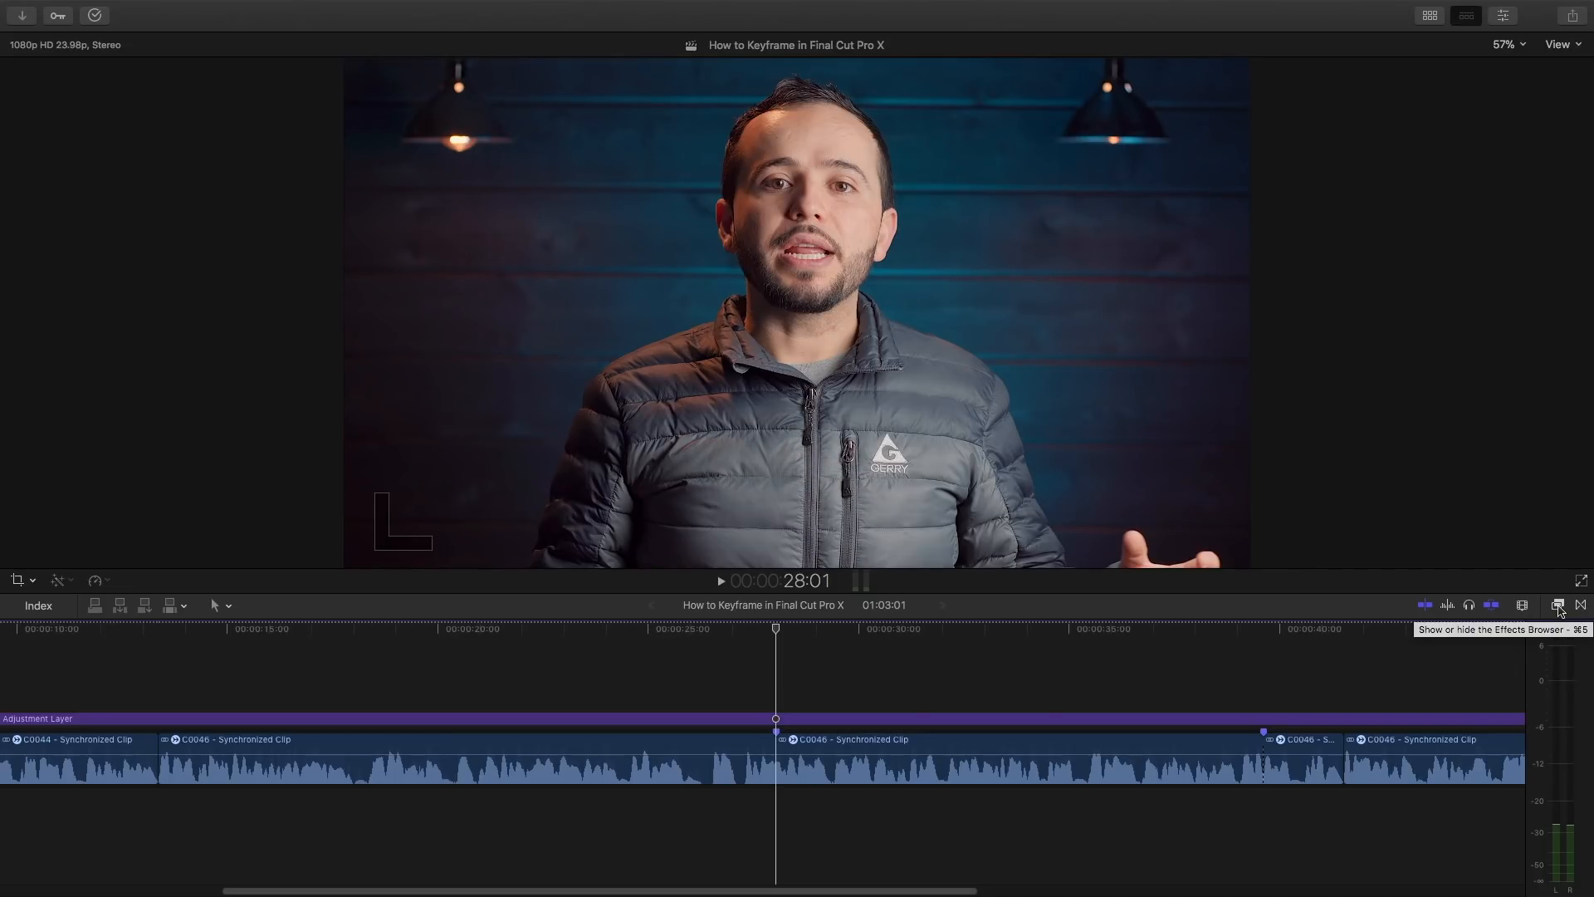
Apply the Gaussian blur effect to the C0046 section between the two markers and preview a frame inside it
{"action": "left_click", "coordinate": [1559, 605]}
{"action": "left_click", "coordinate": [1236, 765]}
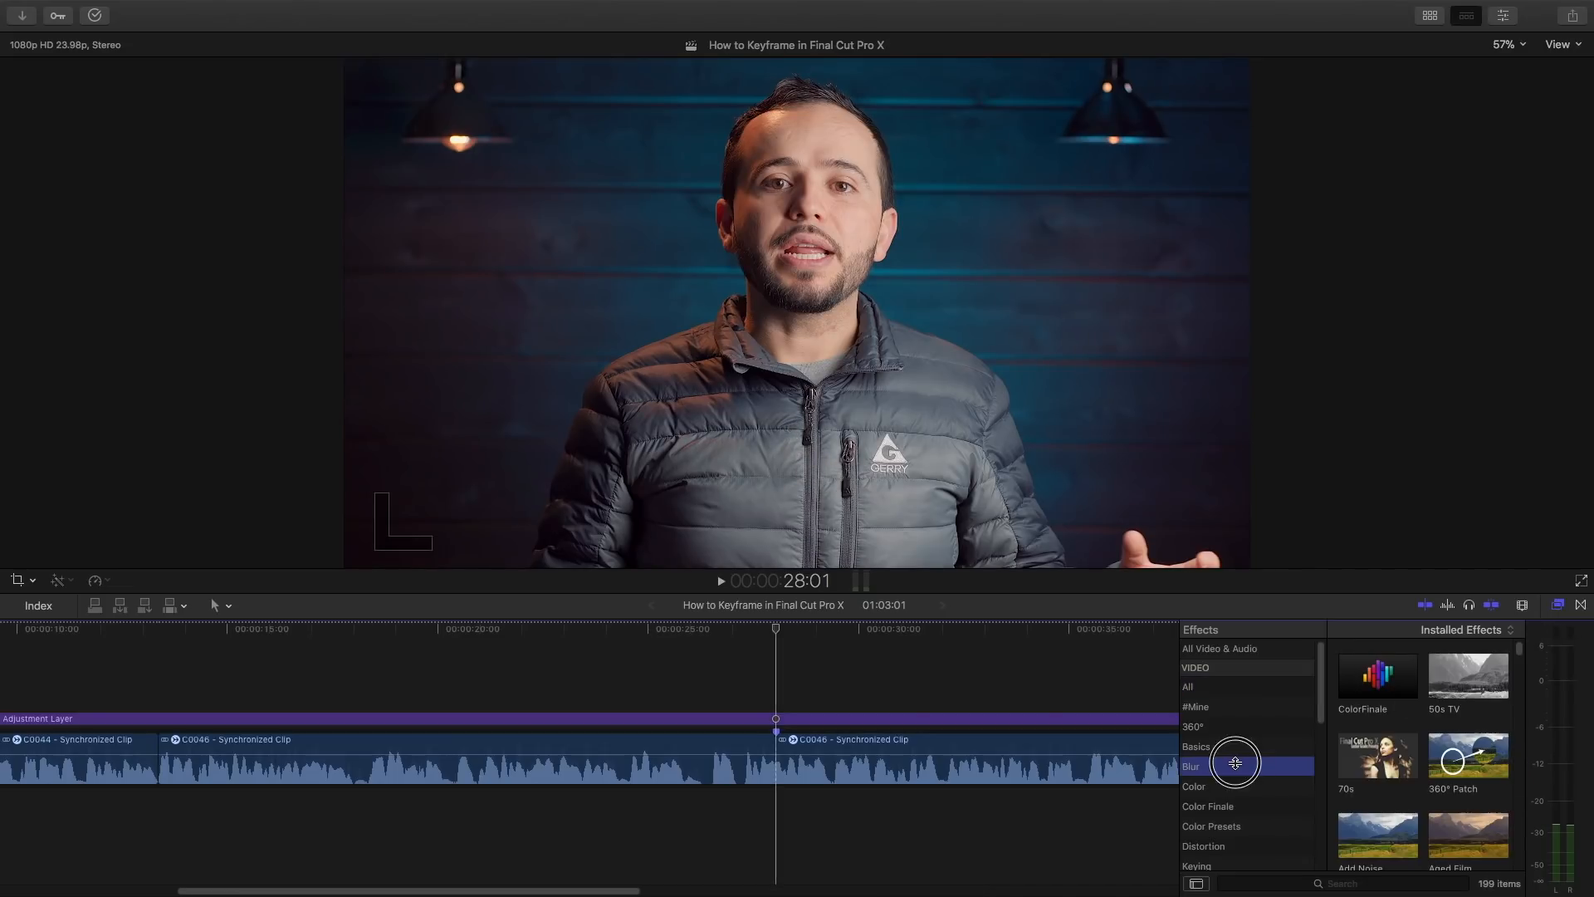
{"action": "left_click_drag", "start_coordinate": [1392, 755], "coordinate": [961, 765]}
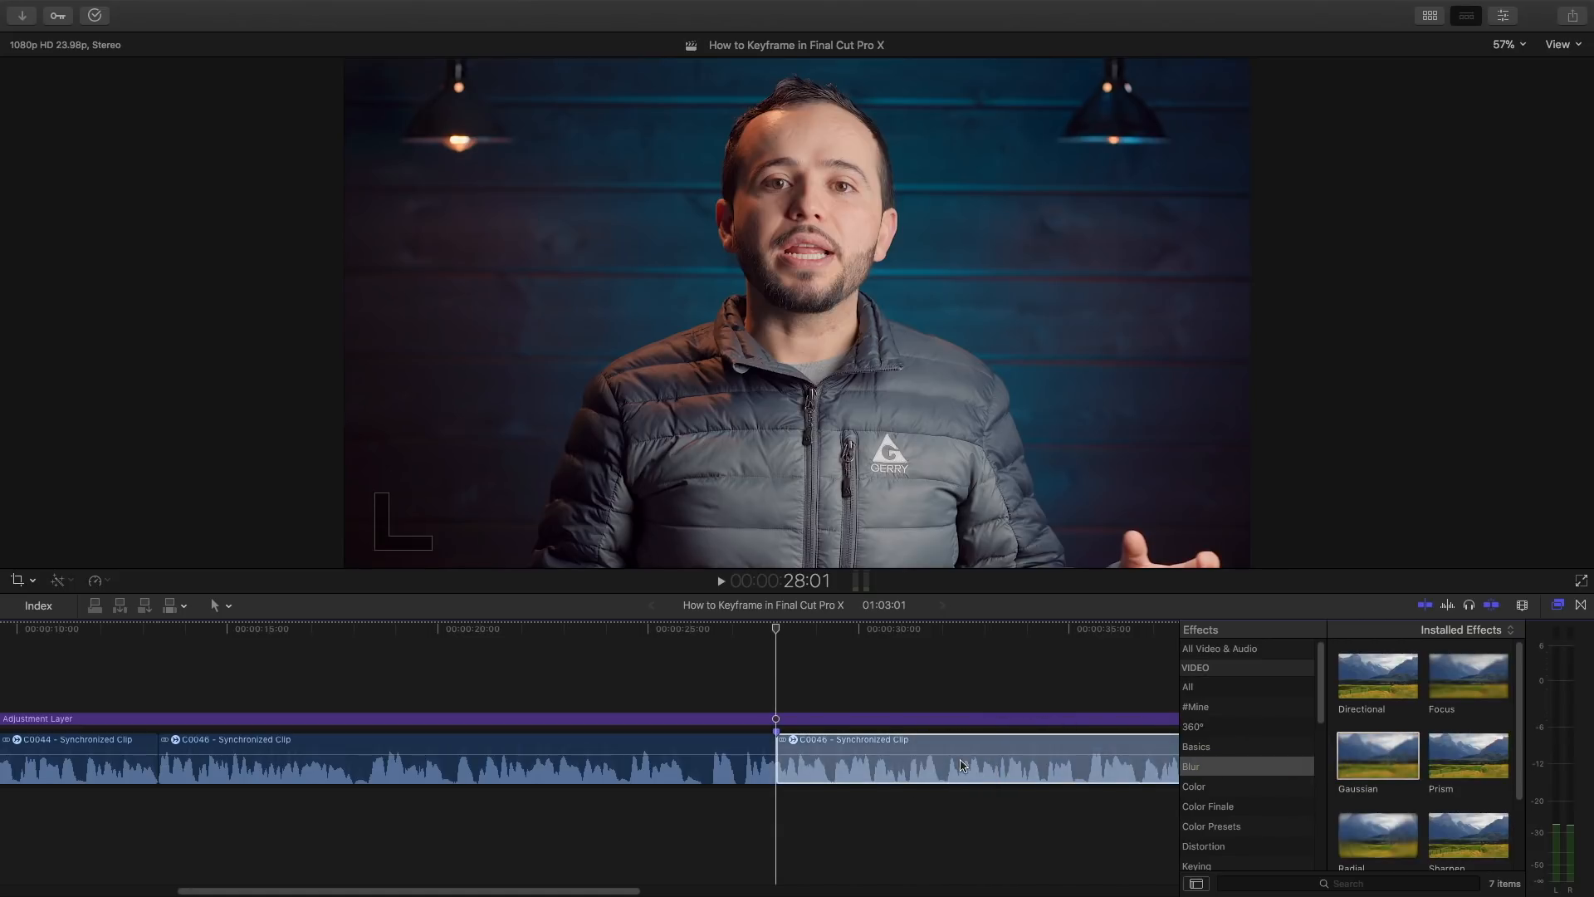
{"action": "left_click", "coordinate": [912, 668]}
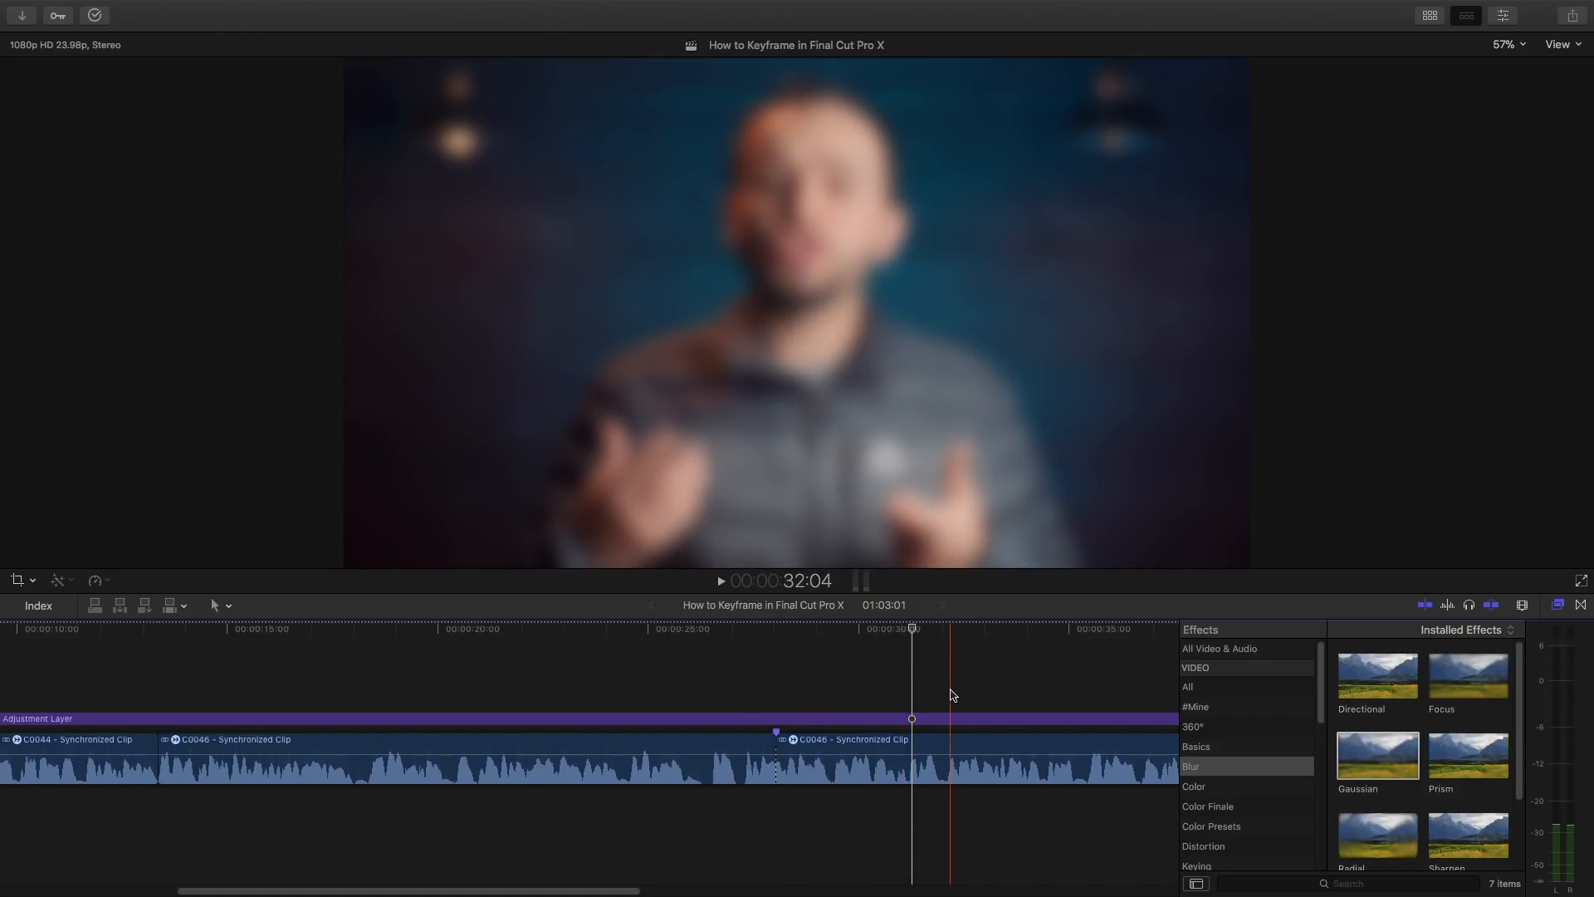
Show the video animation of the blurred clip and place the playhead shortly after its start, at 28:09
{"action": "left_click", "coordinate": [926, 743]}
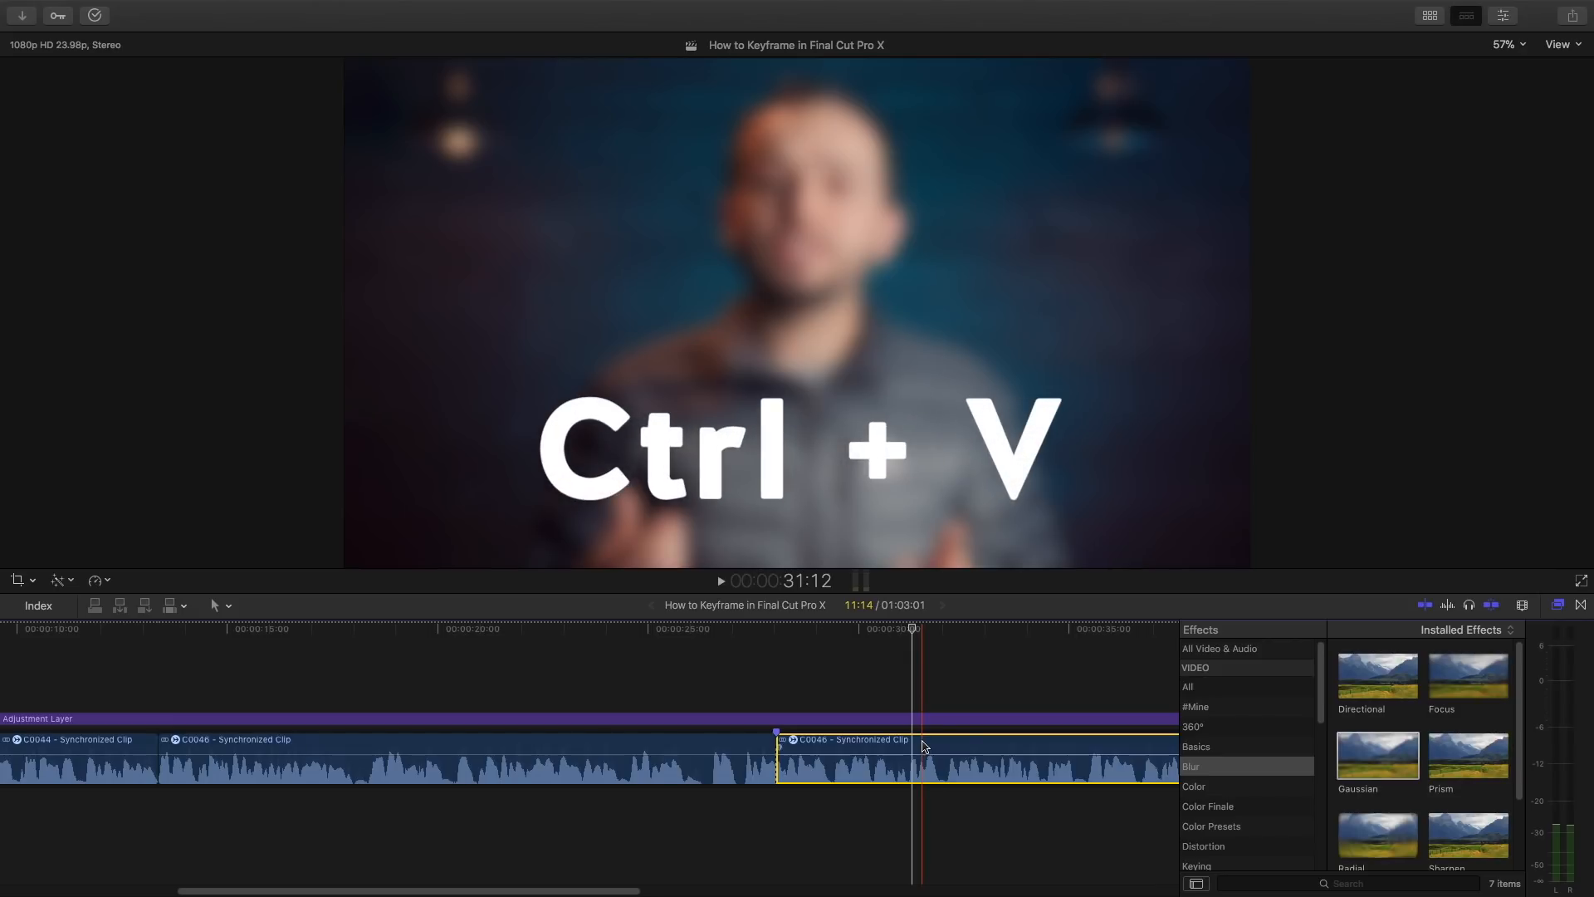
{"action": "key", "text": "ctrl+v"}
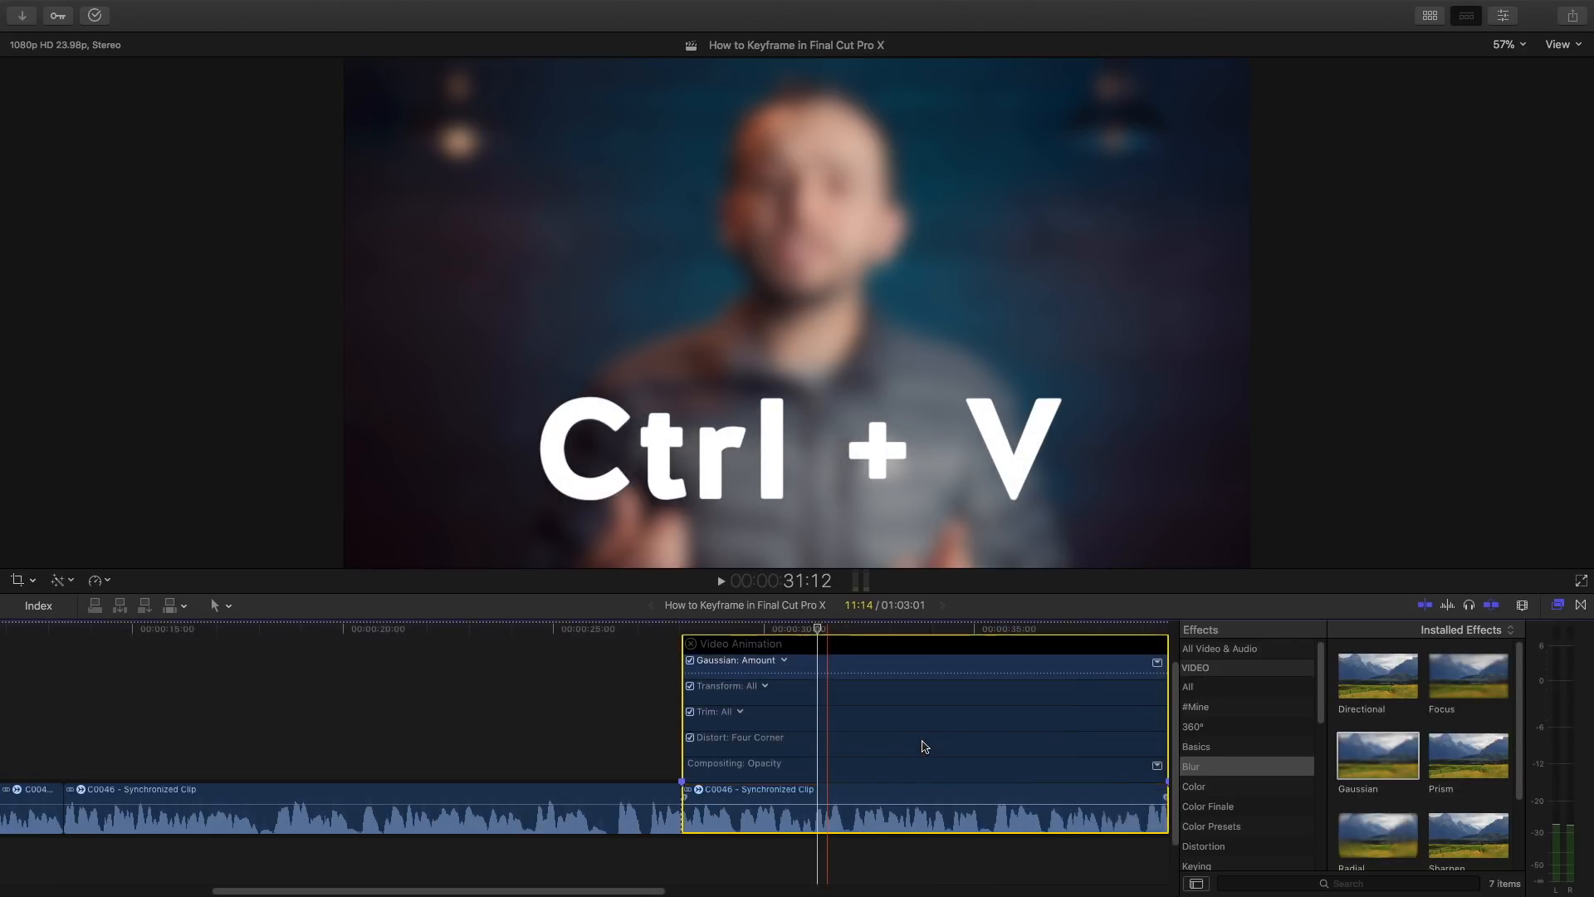
{"action": "left_click_drag", "start_coordinate": [819, 632], "coordinate": [684, 632]}
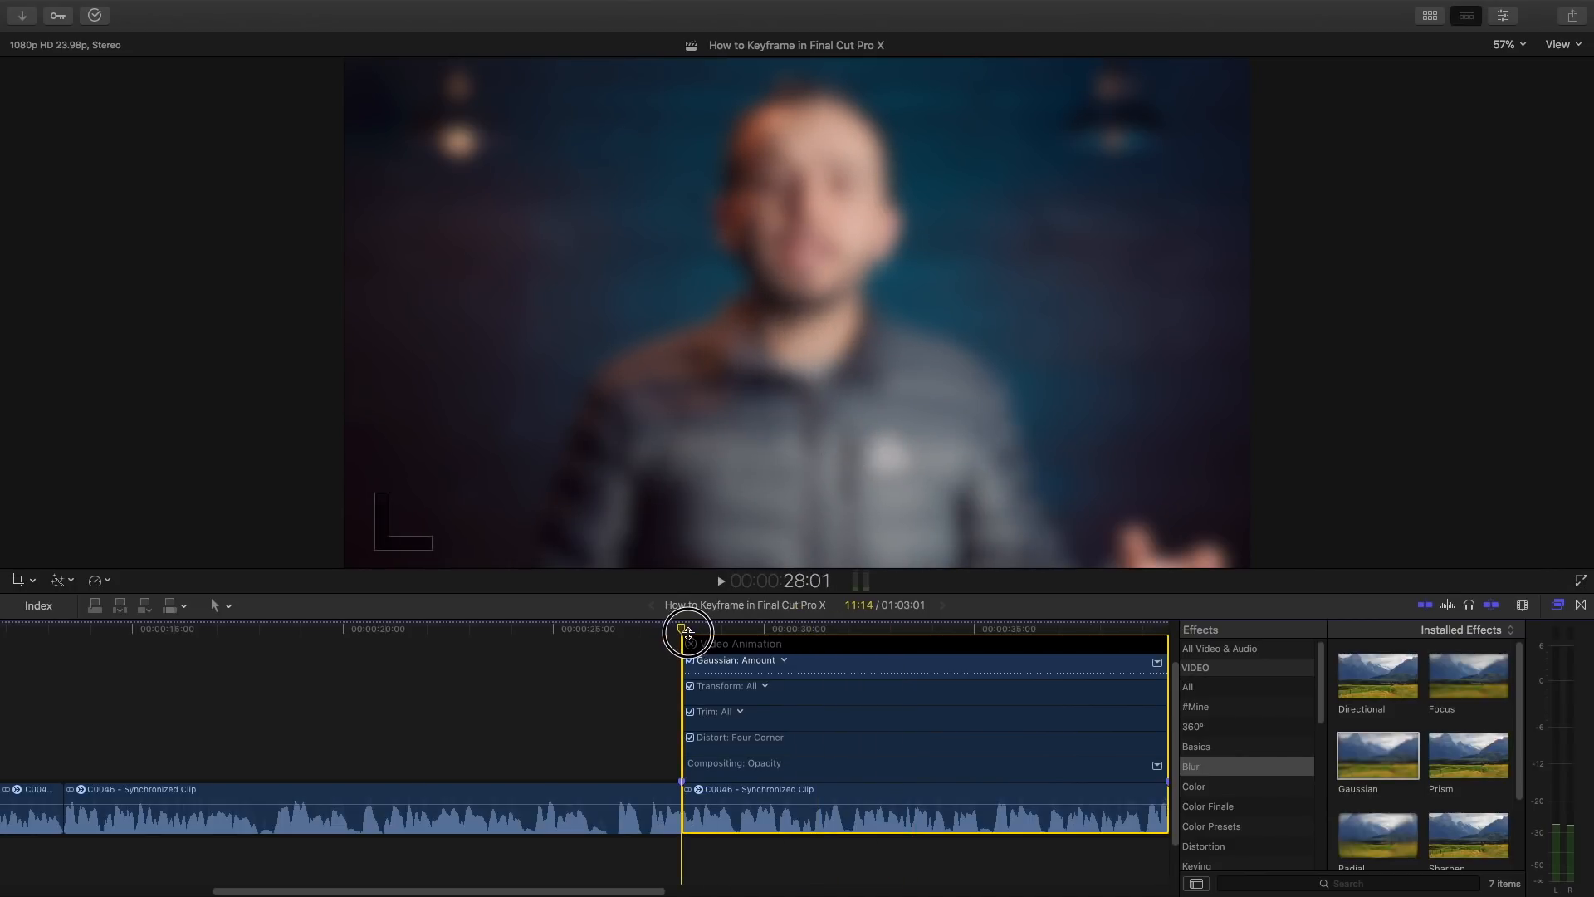
{"action": "left_click_drag", "start_coordinate": [689, 634], "coordinate": [681, 634]}
{"action": "left_click", "coordinate": [683, 634]}
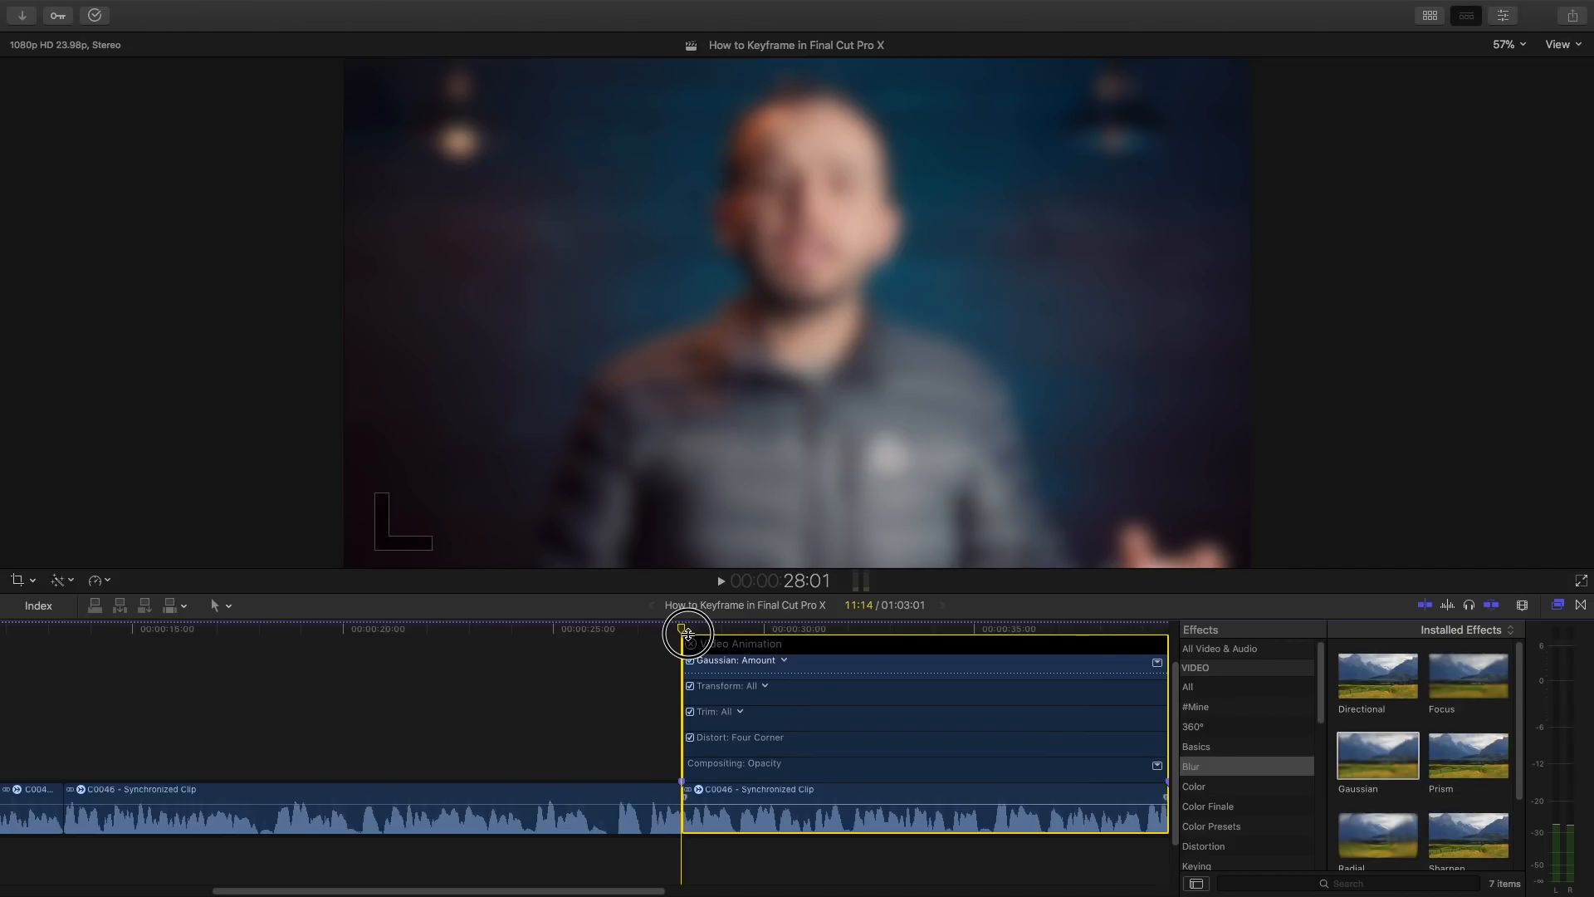
{"action": "left_click_drag", "start_coordinate": [688, 635], "coordinate": [696, 634]}
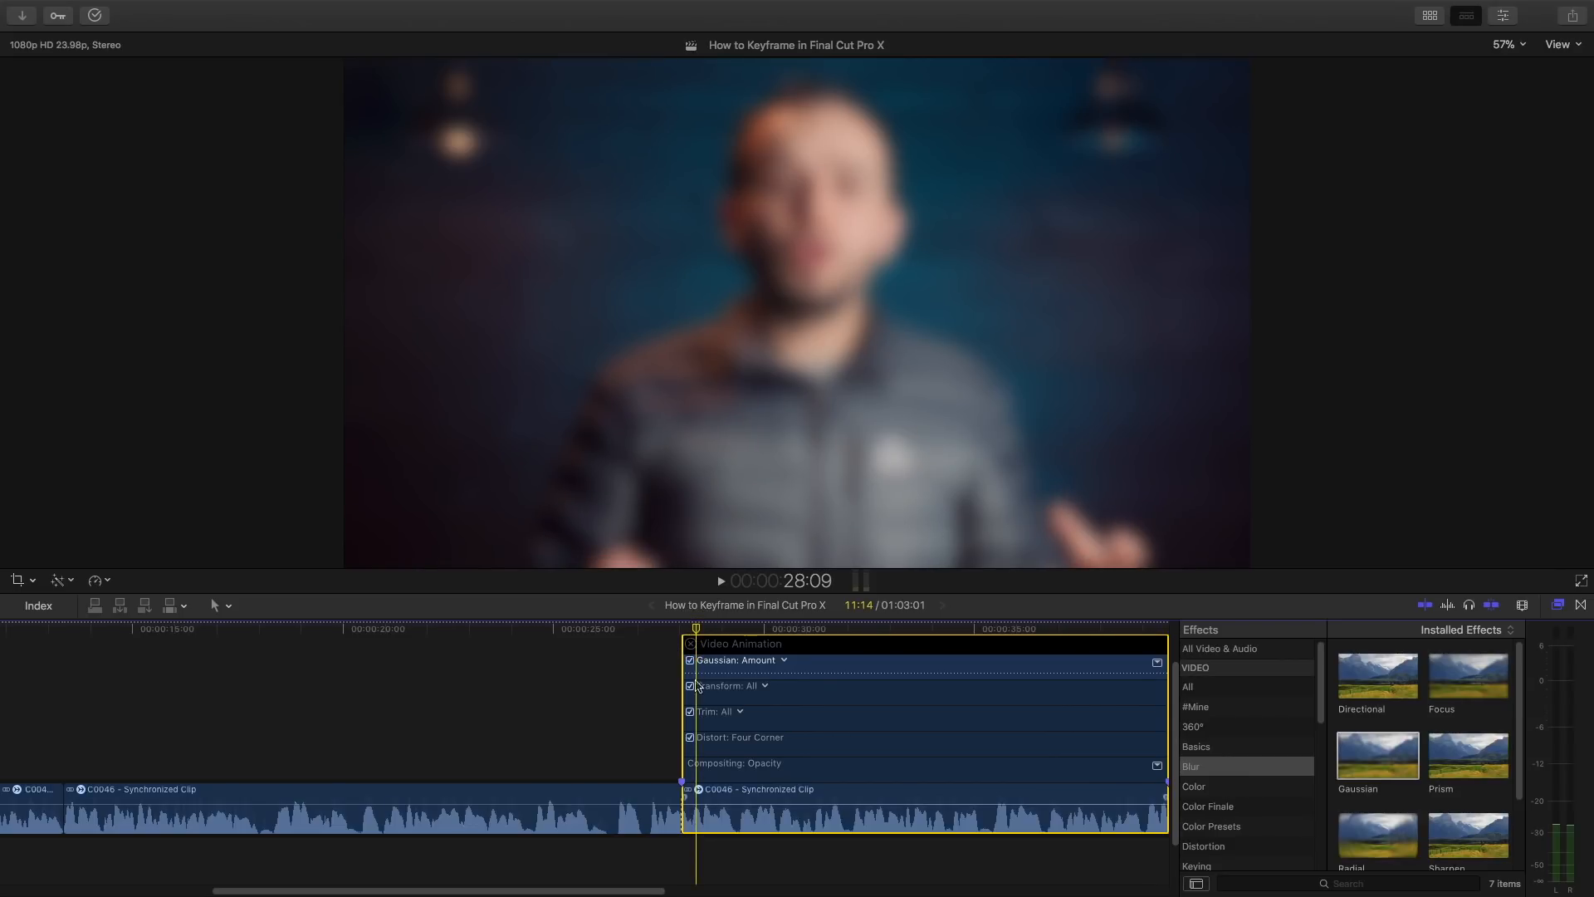
Show the clip's effect settings and add a keyframe for the Gaussian Amount at 50 at 28:09
{"action": "left_click", "coordinate": [696, 806]}
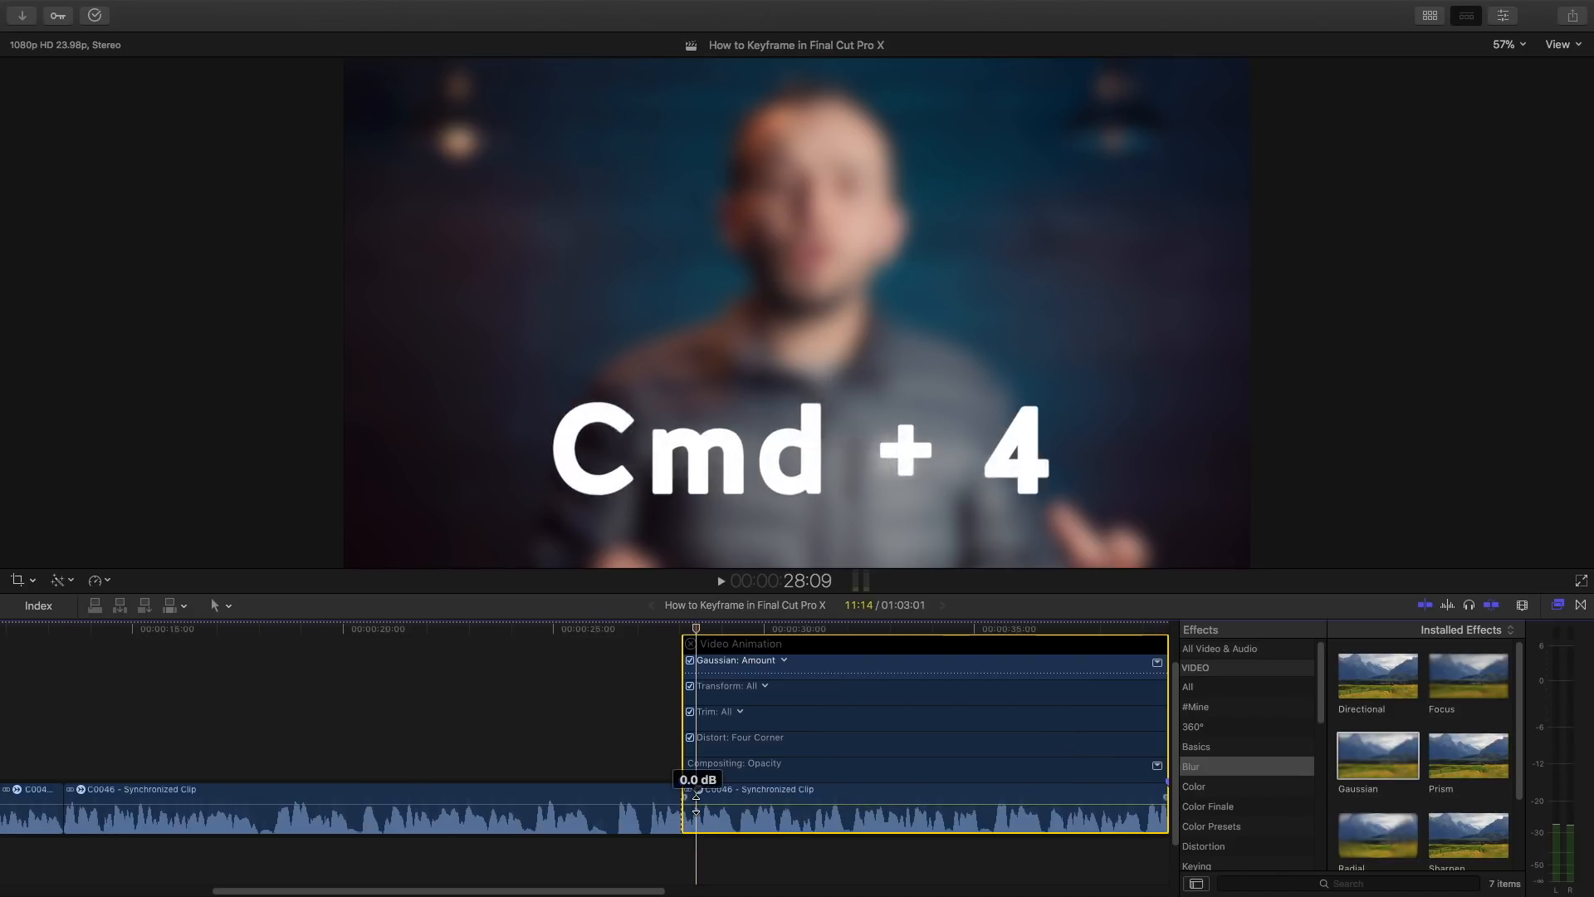
{"action": "key", "text": "super+4"}
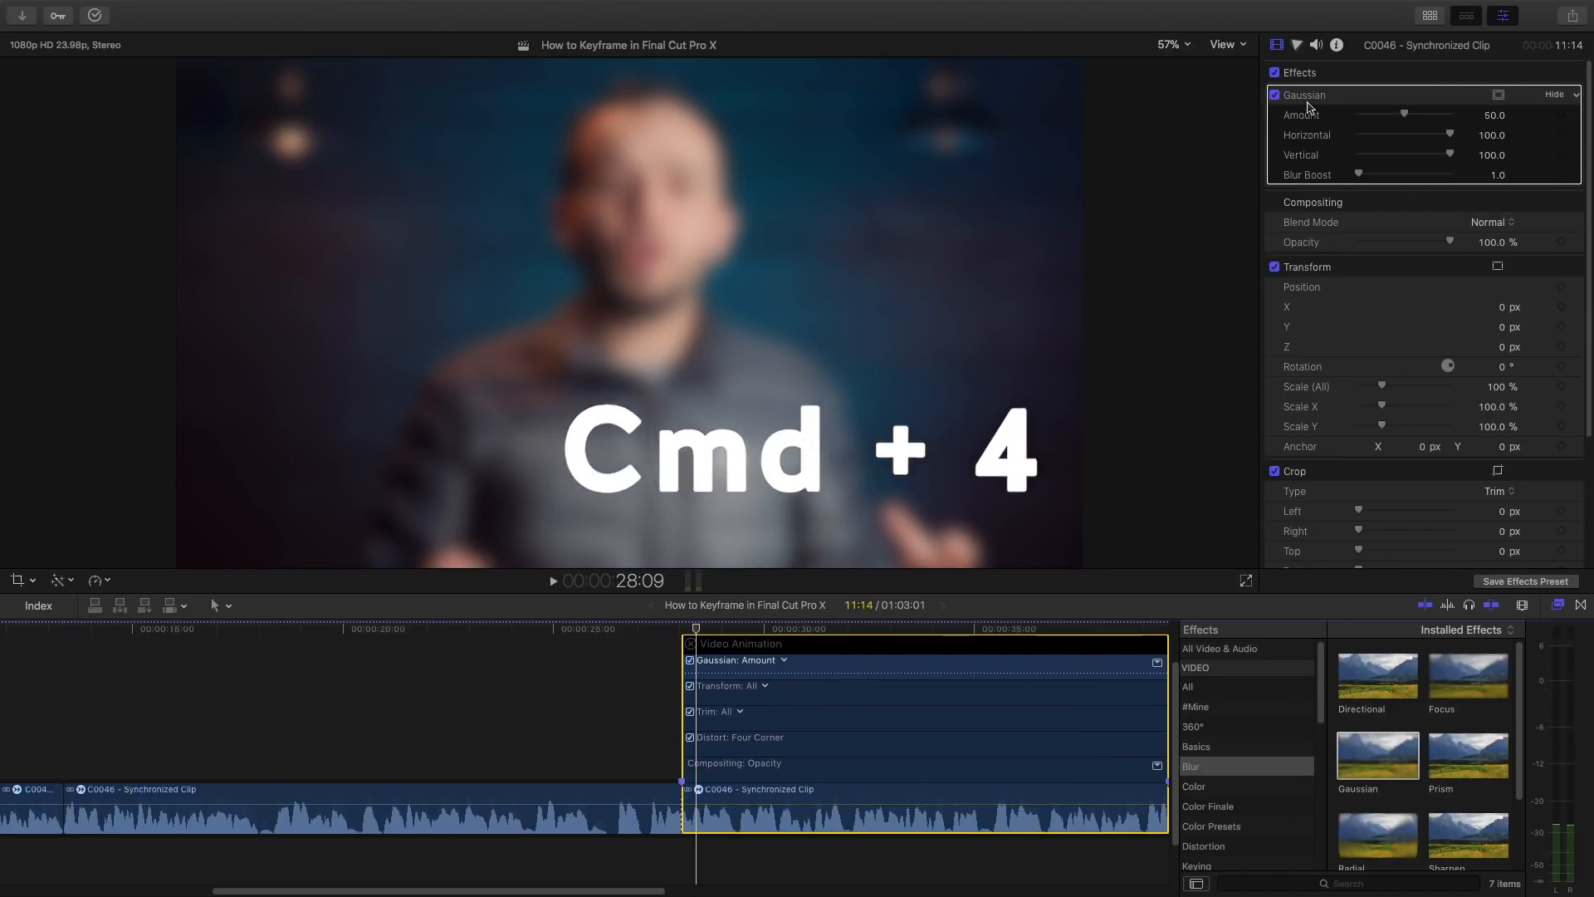
{"action": "left_click_drag", "start_coordinate": [1408, 117], "coordinate": [1424, 114]}
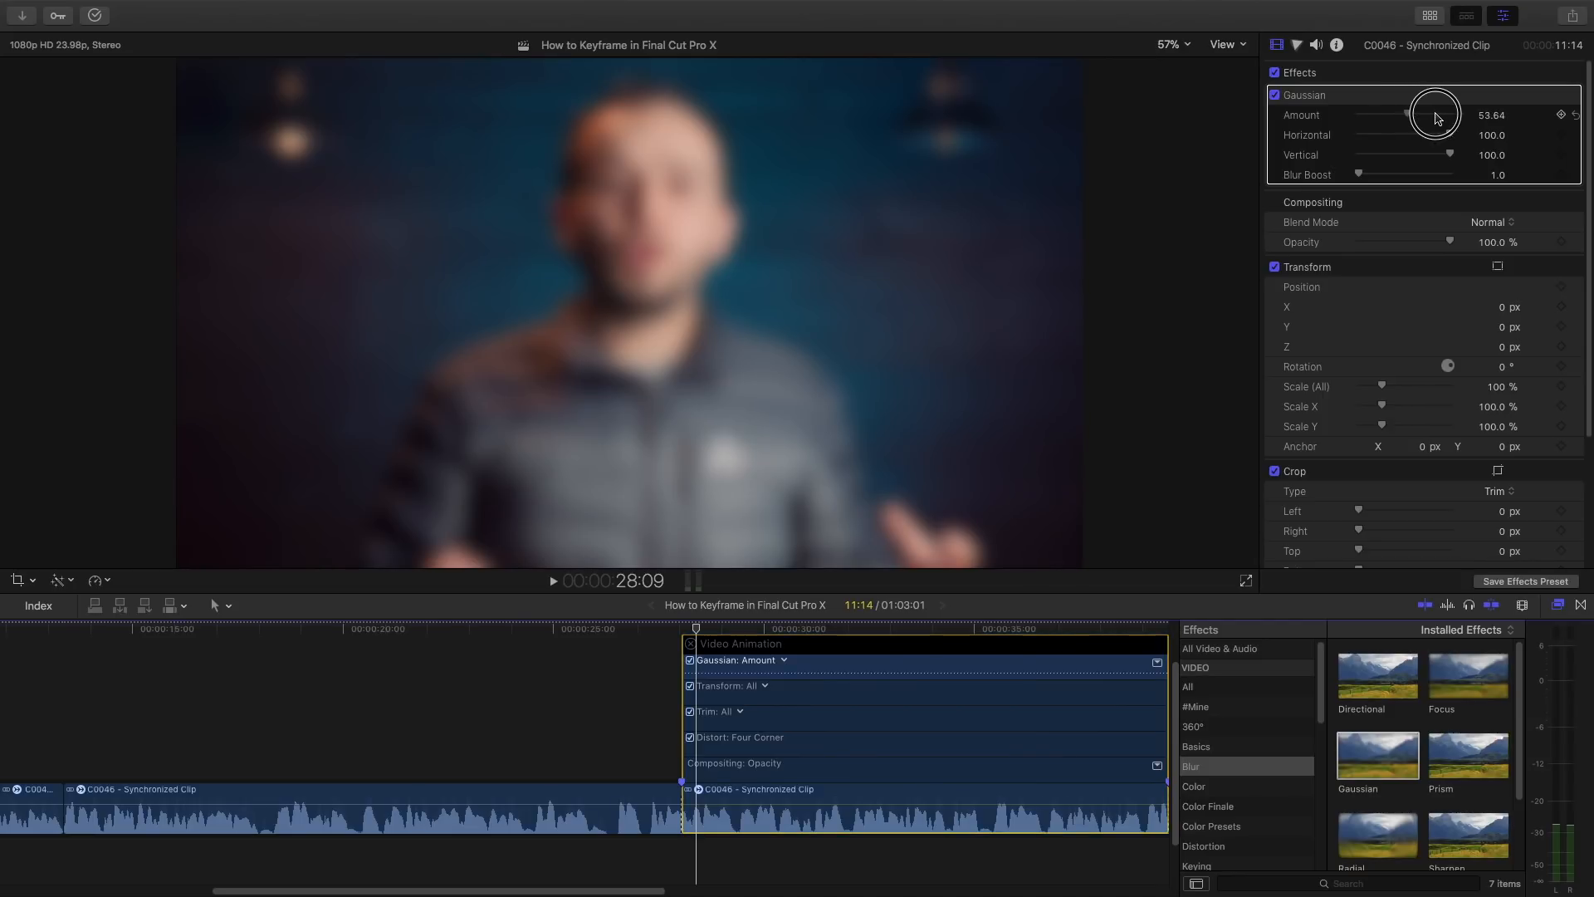
{"action": "left_click", "coordinate": [1579, 118]}
{"action": "left_click", "coordinate": [1564, 117]}
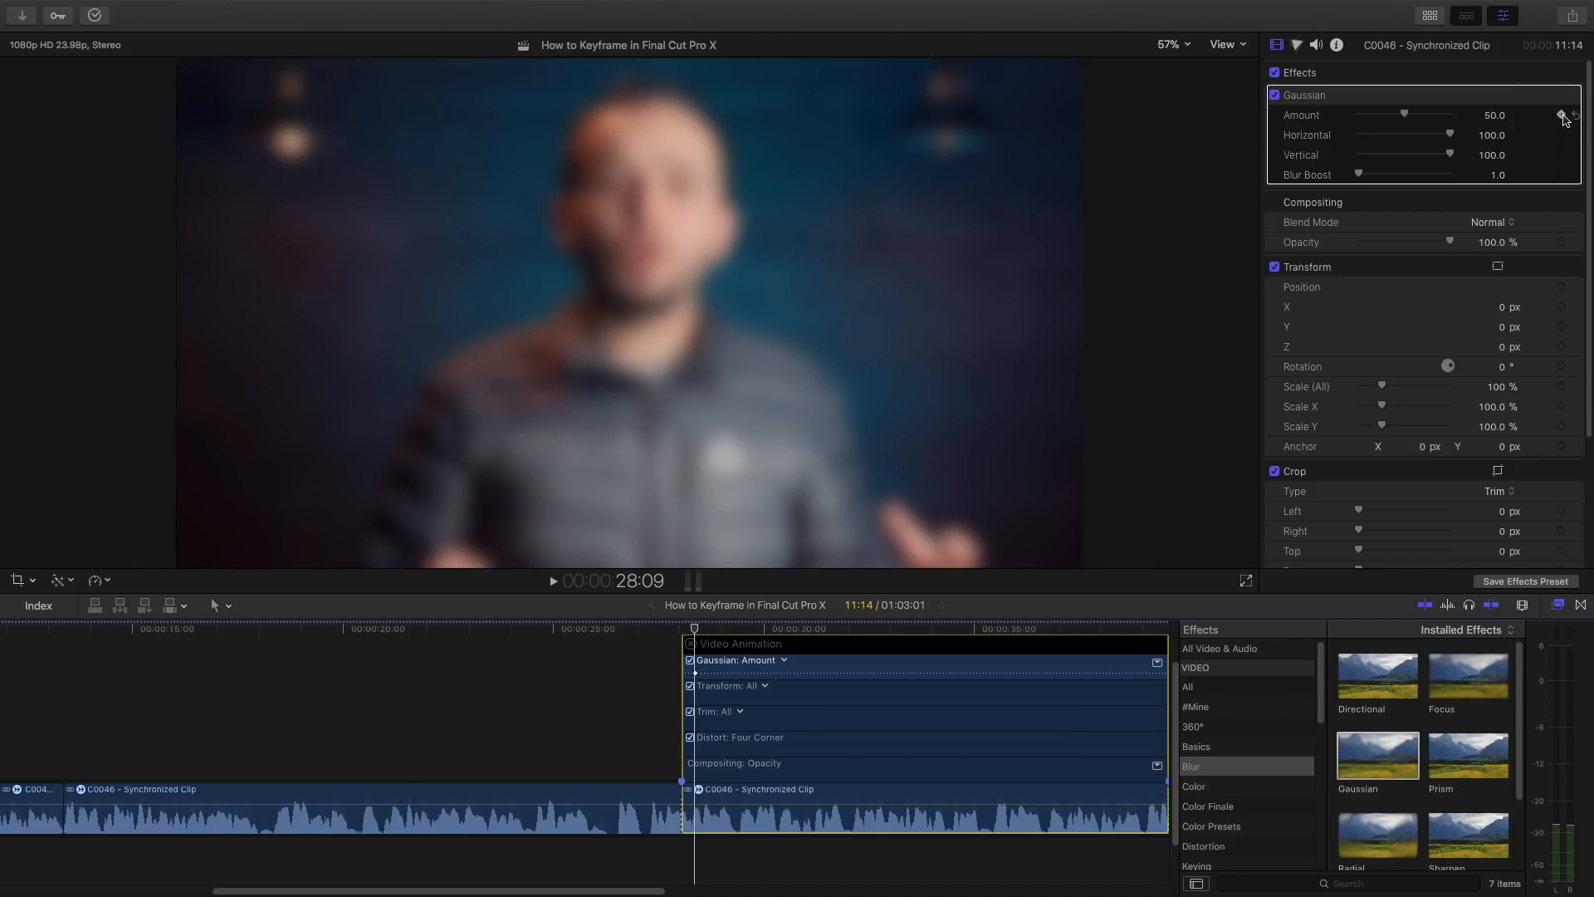
Add a Gaussian Amount keyframe at the start of the blurred clip, at 28:01, and set its value to 0
{"action": "left_click", "coordinate": [686, 683]}
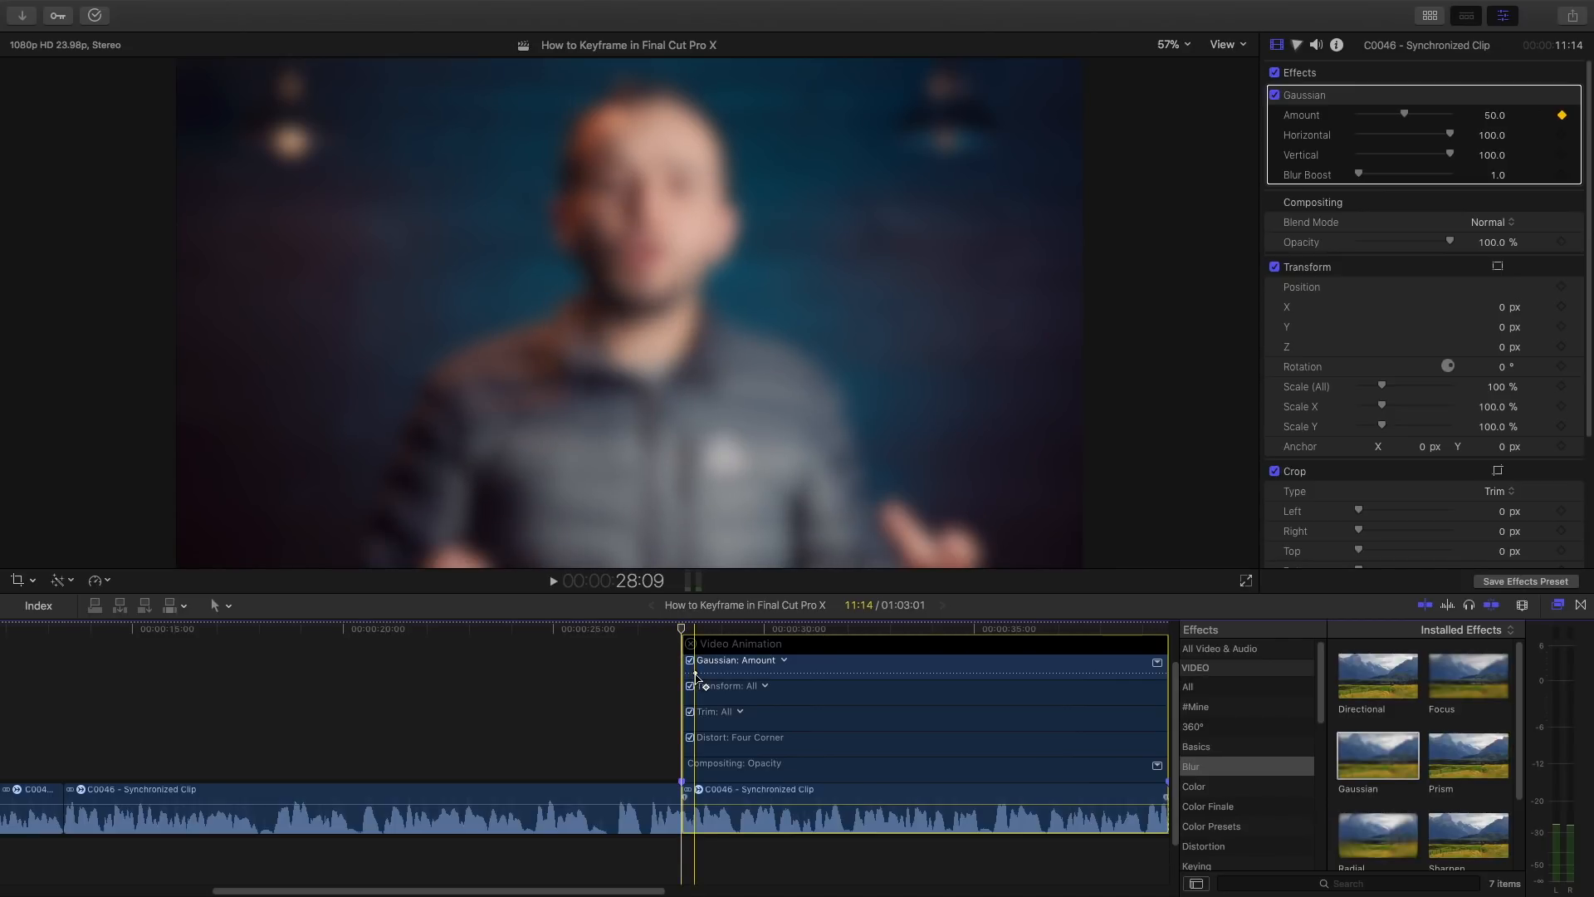
{"action": "key", "text": "super+equal"}
{"action": "key", "text": "super+equal"}
{"action": "key", "text": "super+equal"}
{"action": "key", "text": "super+equal"}
{"action": "key", "text": "super+equal"}
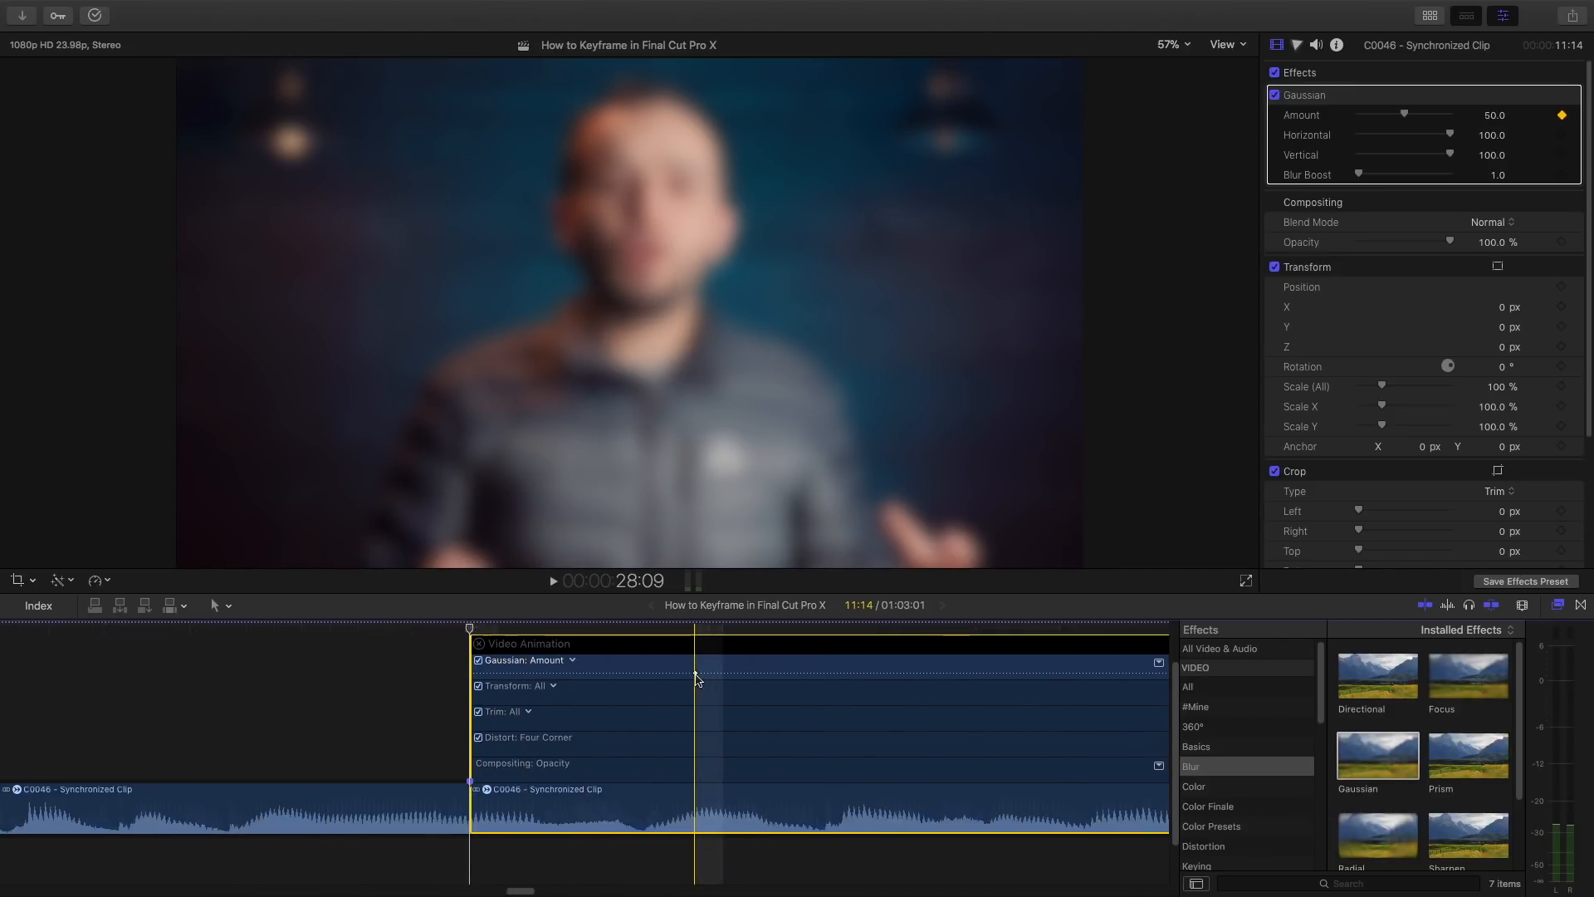
{"action": "key", "text": "super+minus"}
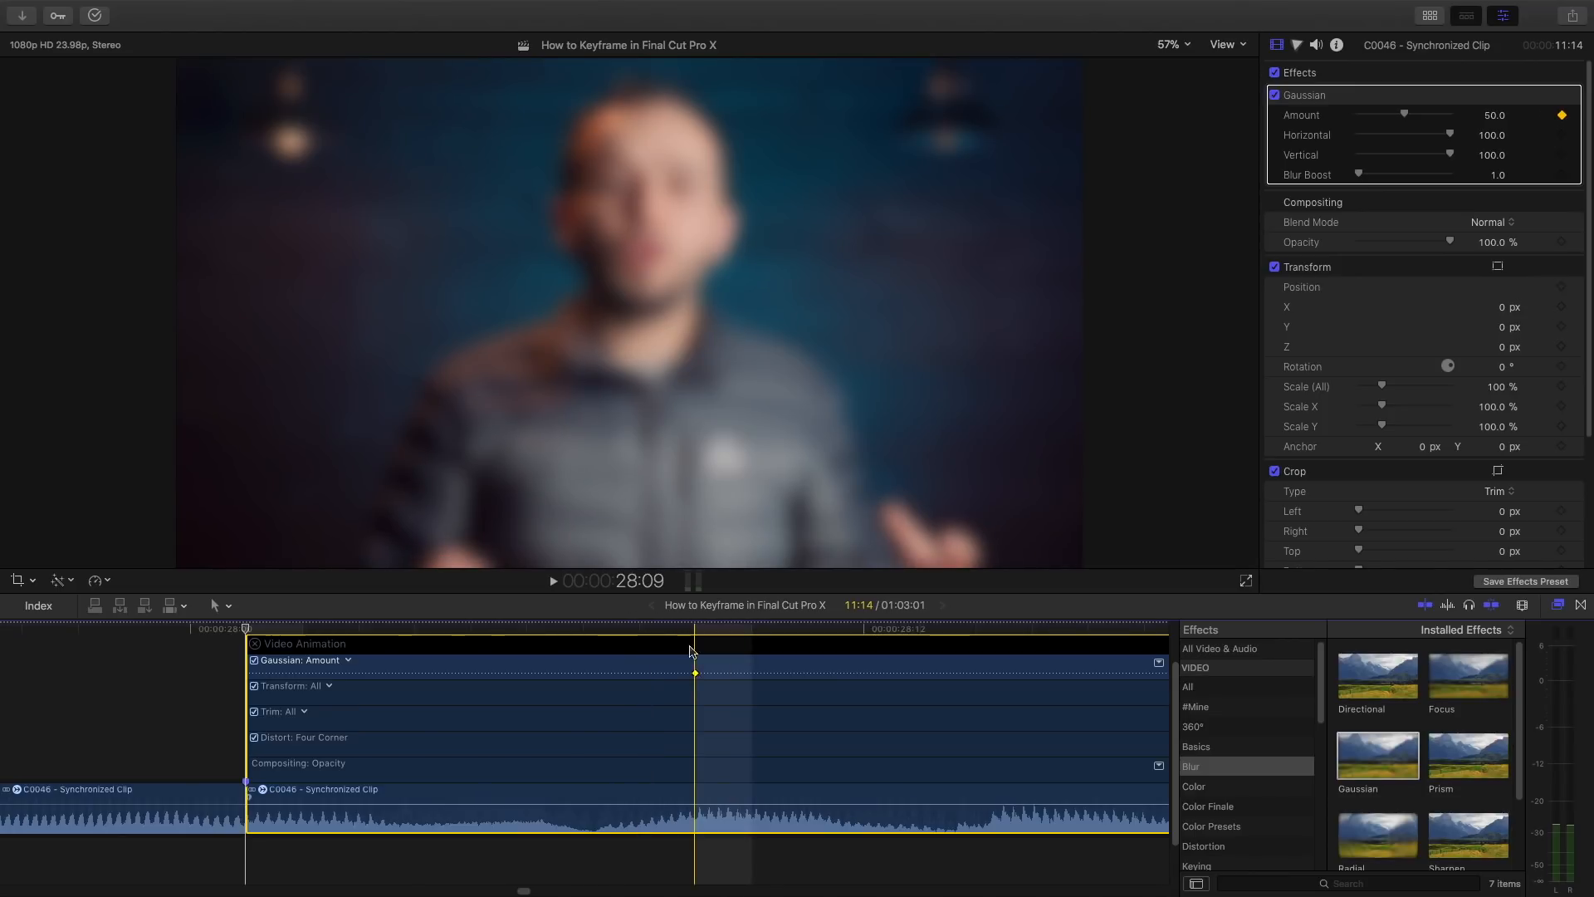
{"action": "left_click_drag", "start_coordinate": [321, 644], "coordinate": [247, 631]}
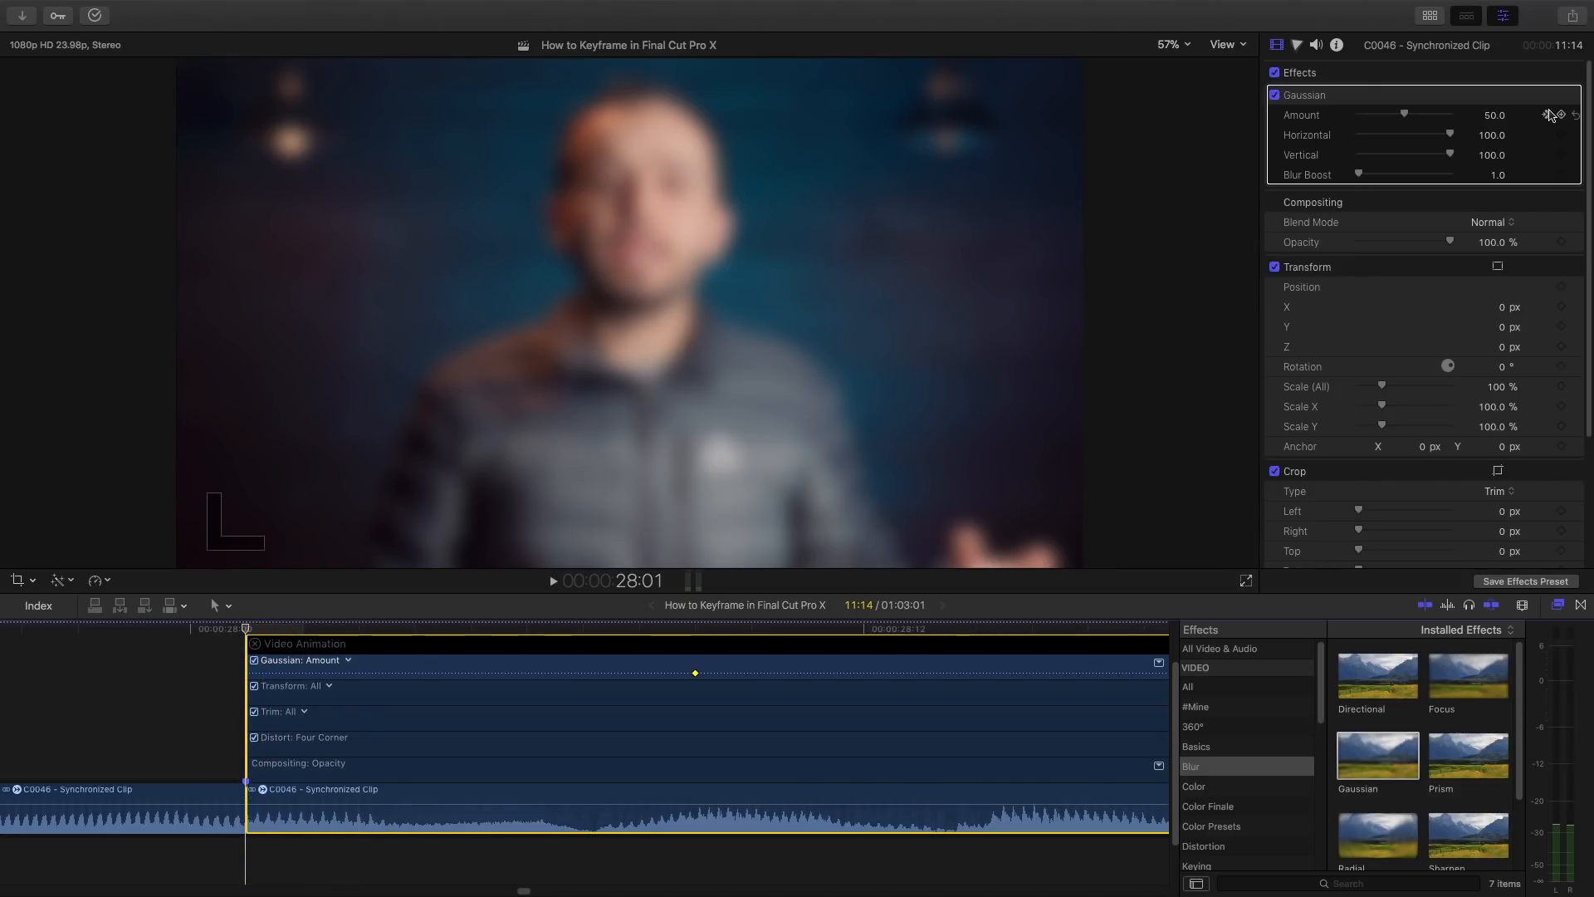
{"action": "left_click", "coordinate": [1562, 116]}
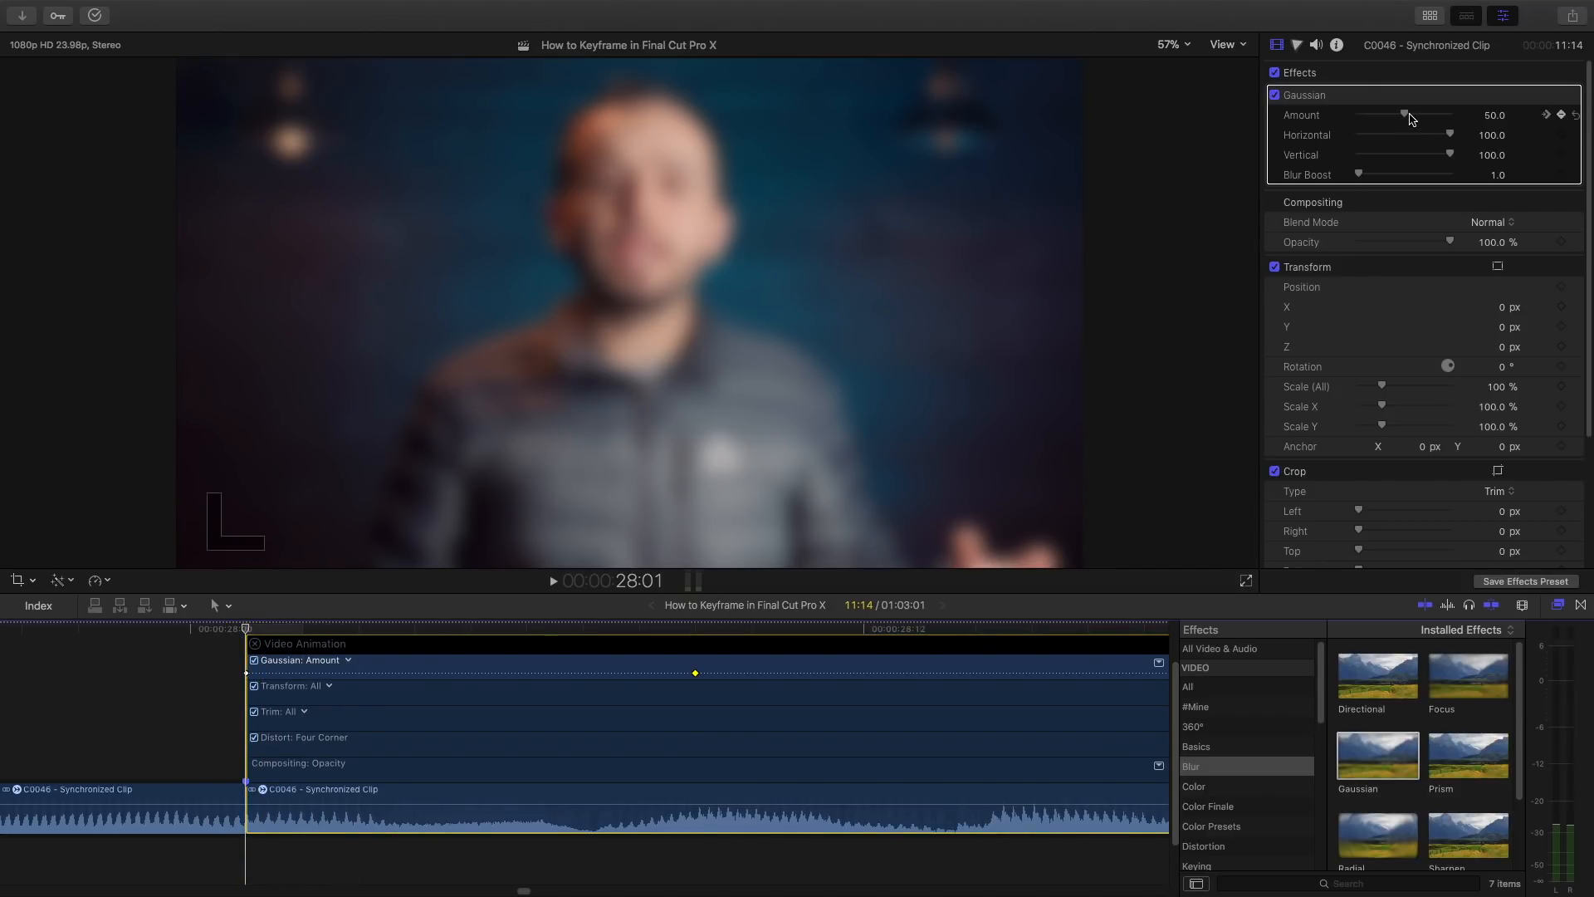
{"action": "left_click_drag", "start_coordinate": [1404, 115], "coordinate": [1314, 122]}
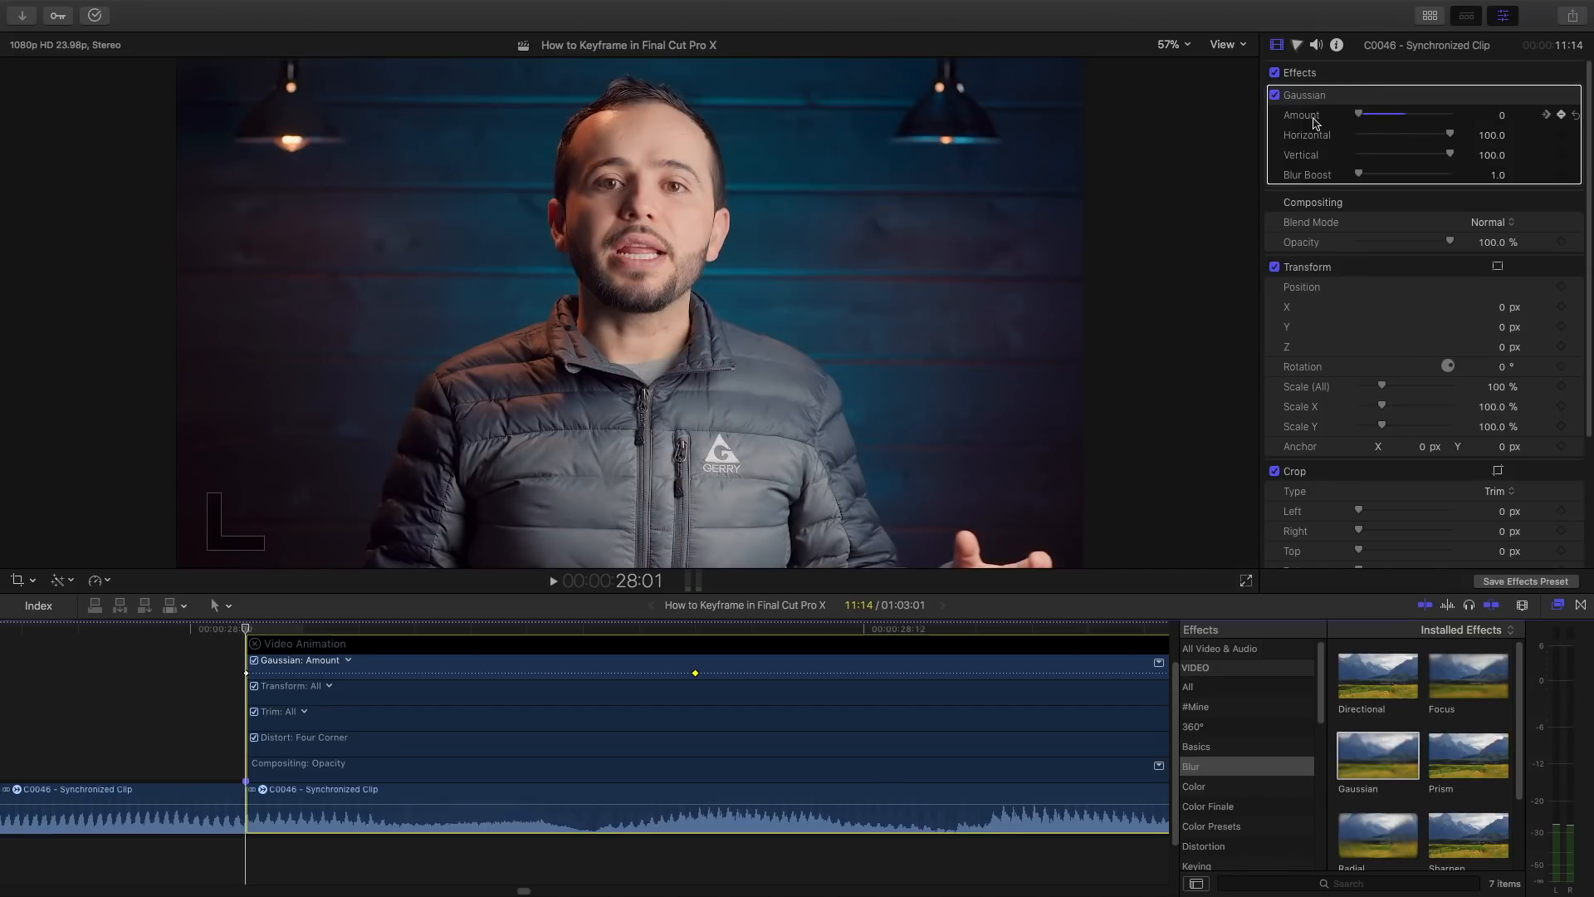
Lengthen the blur's fade-in by moving its second keyframe to about 28:14, and play back the transition
{"action": "key", "text": "space"}
{"action": "left_click", "coordinate": [247, 634]}
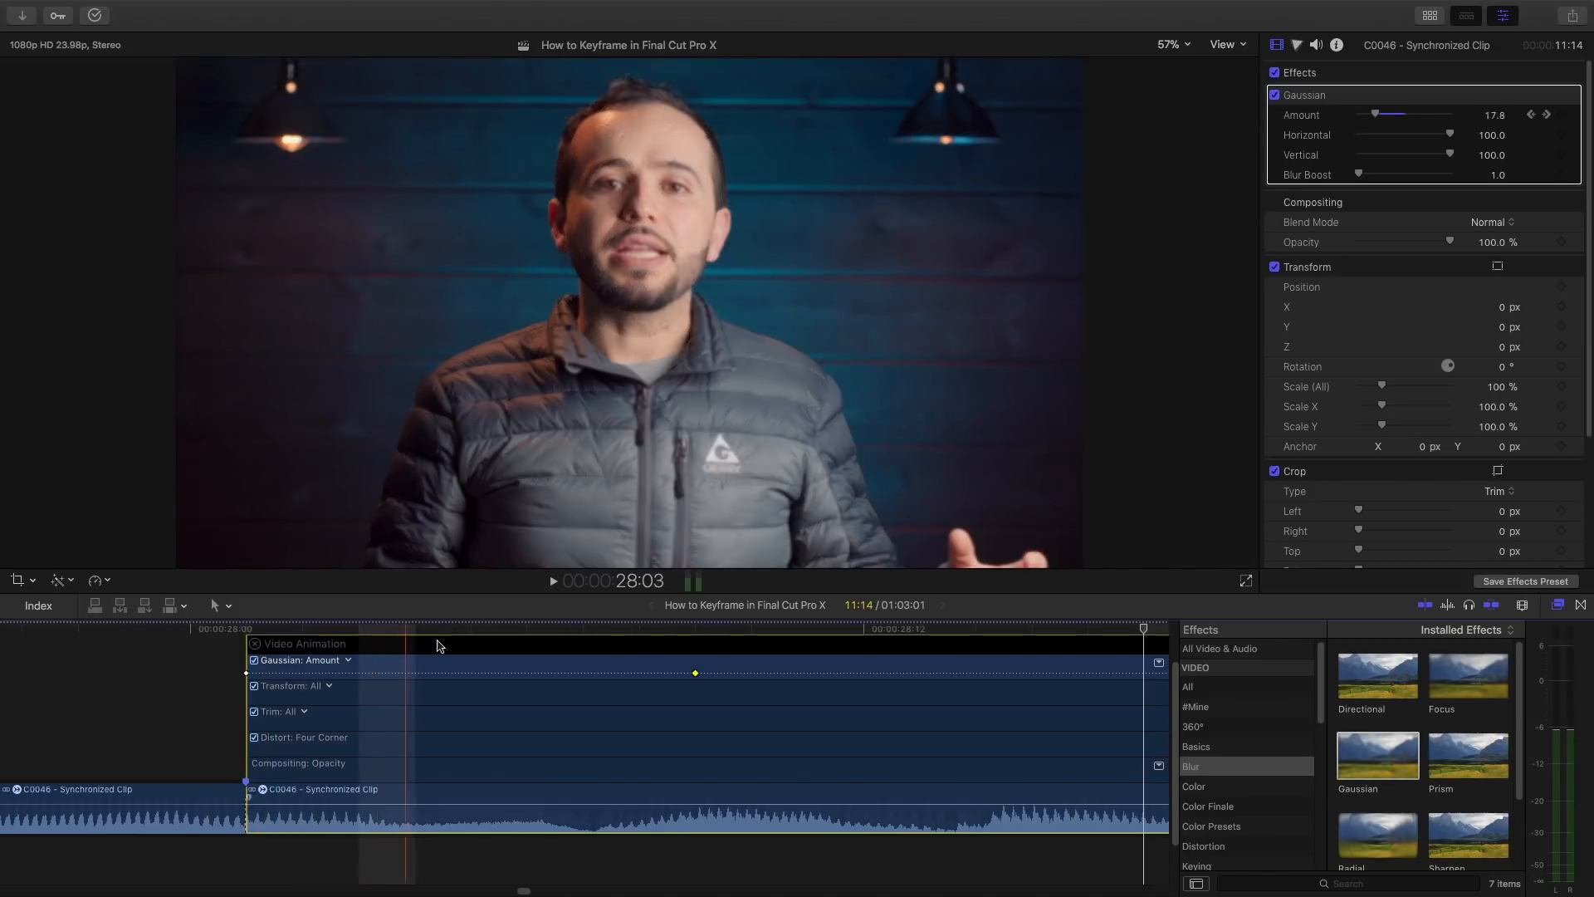
{"action": "left_click", "coordinate": [700, 675]}
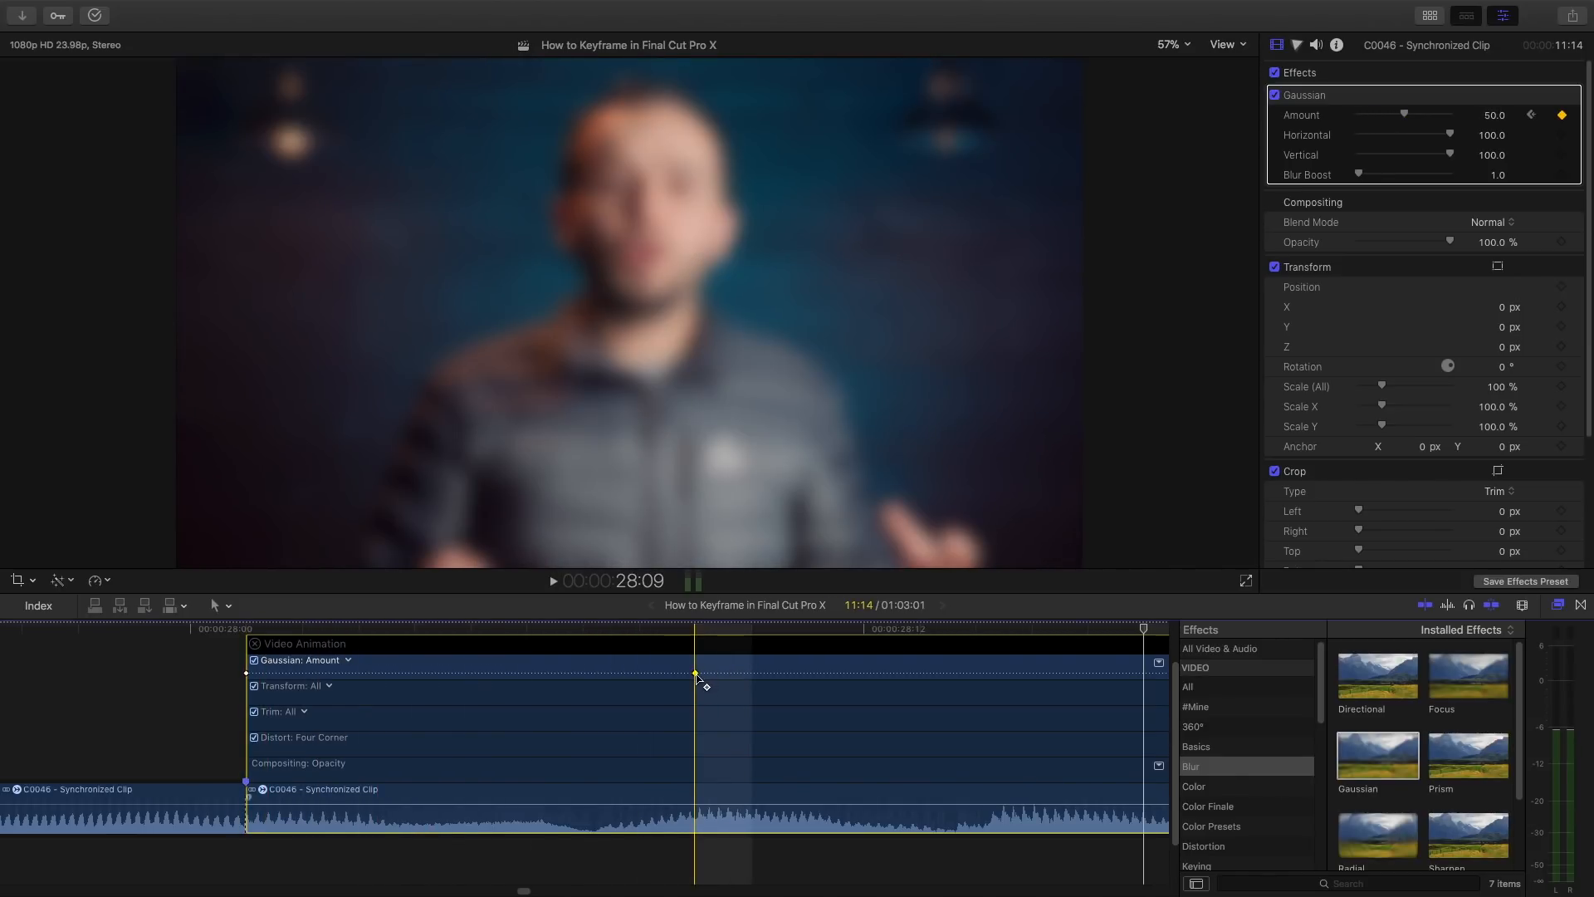
{"action": "left_click_drag", "start_coordinate": [697, 677], "coordinate": [984, 676]}
{"action": "left_click", "coordinate": [924, 630]}
{"action": "left_click", "coordinate": [971, 629]}
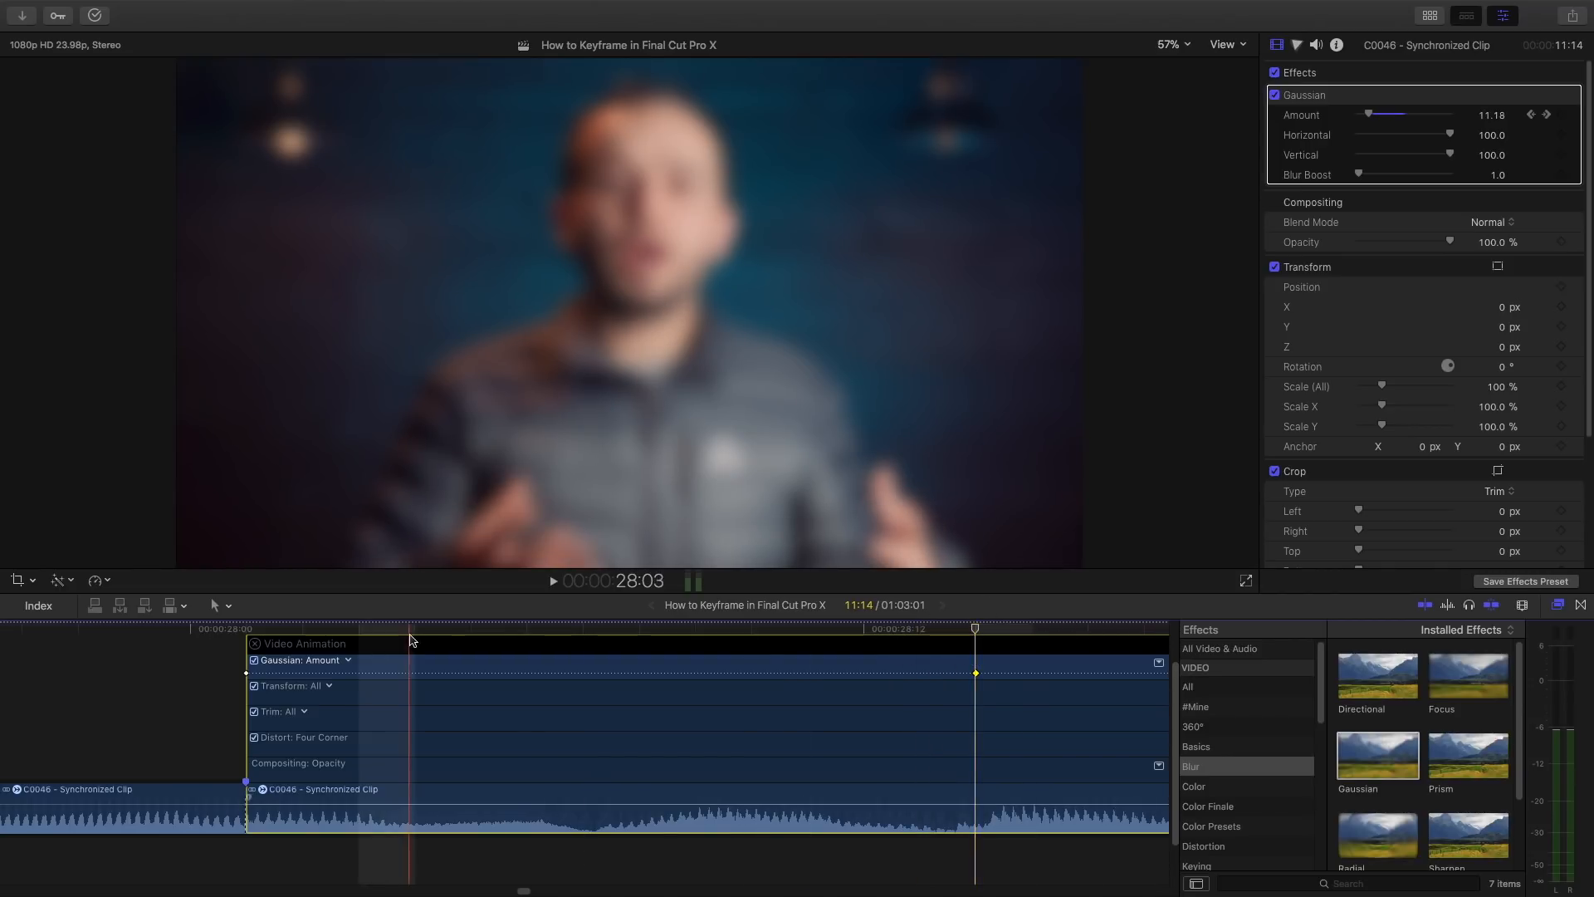
{"action": "left_click", "coordinate": [244, 630]}
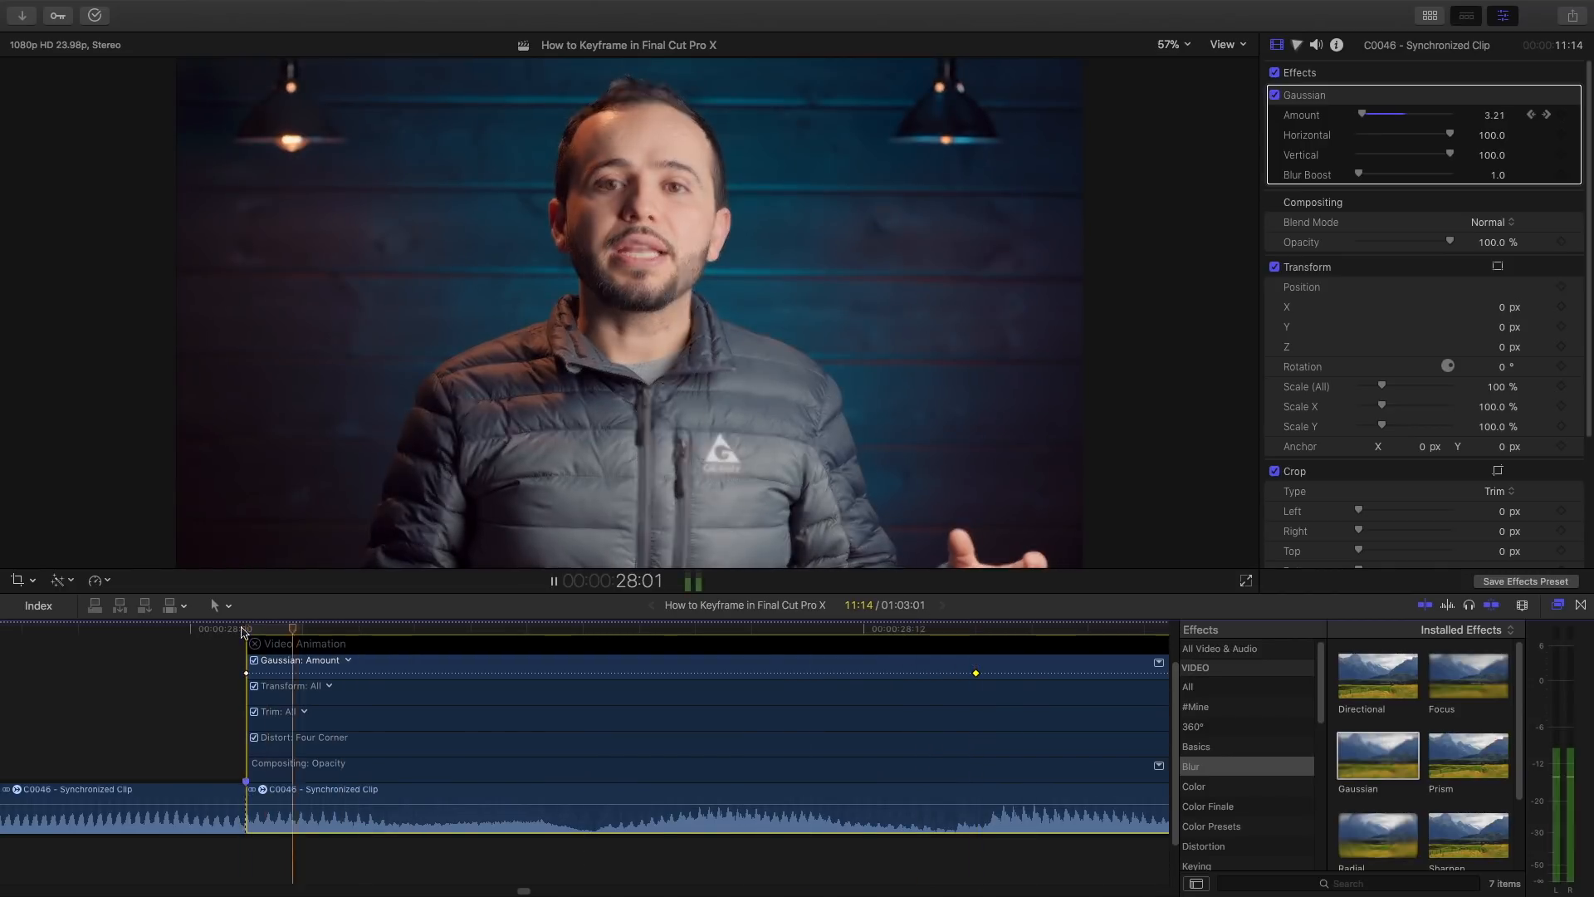
{"action": "key", "text": "space"}
{"action": "key", "text": "space"}
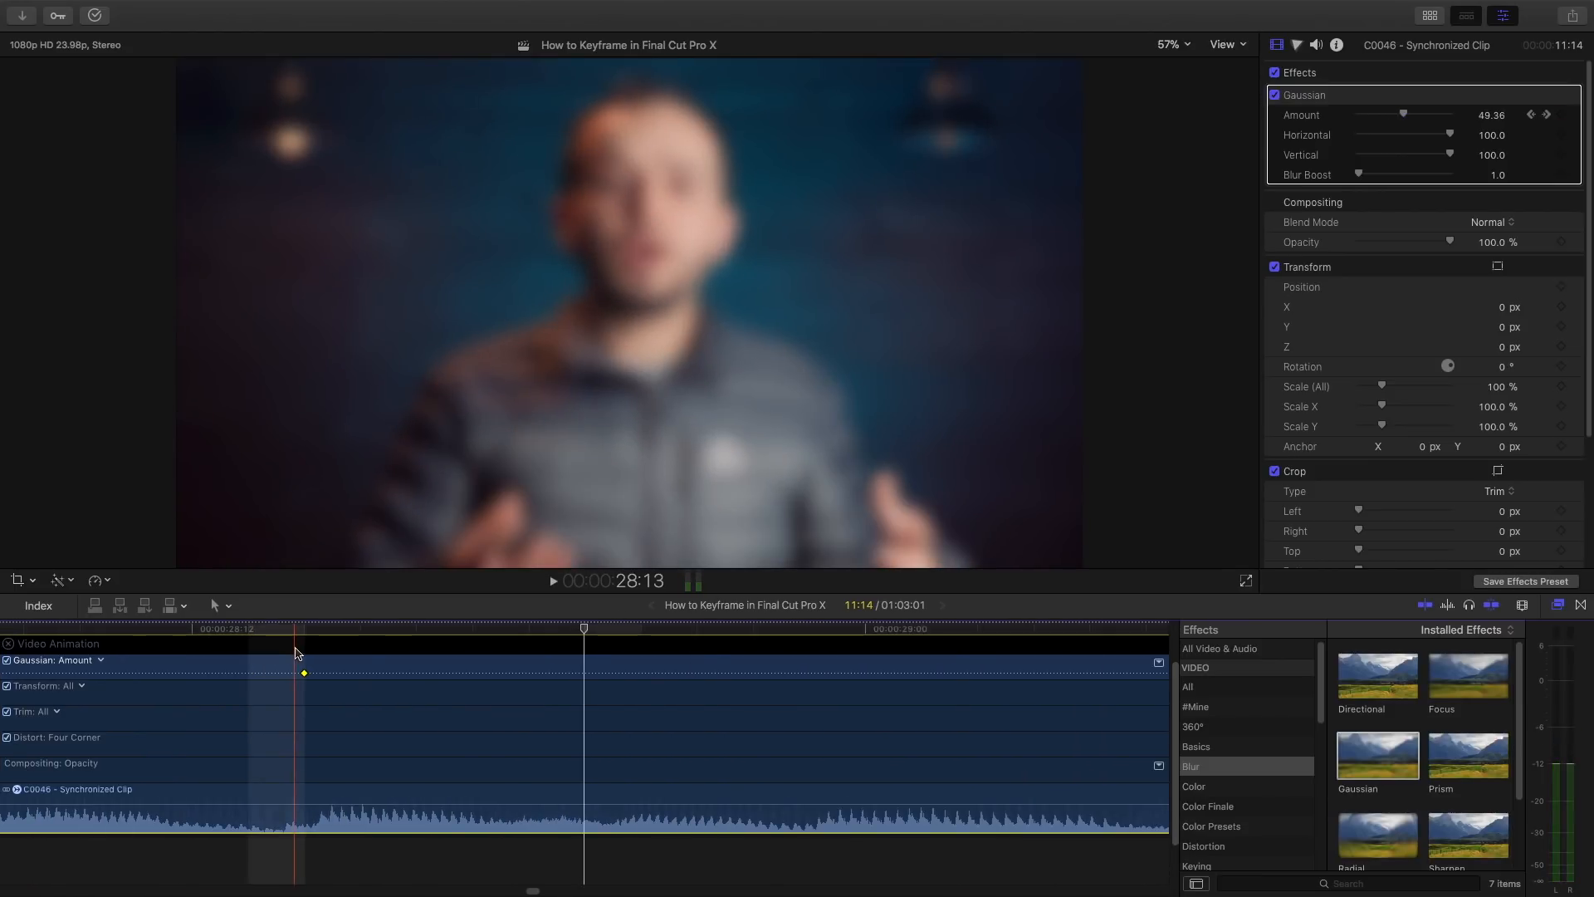
Add a Gaussian Amount keyframe at 50 shortly before the end of the blurred clip, at about 39:00
{"action": "key", "text": "super+minus"}
{"action": "key", "text": "super+minus"}
{"action": "key", "text": "super+minus"}
{"action": "key", "text": "super+minus"}
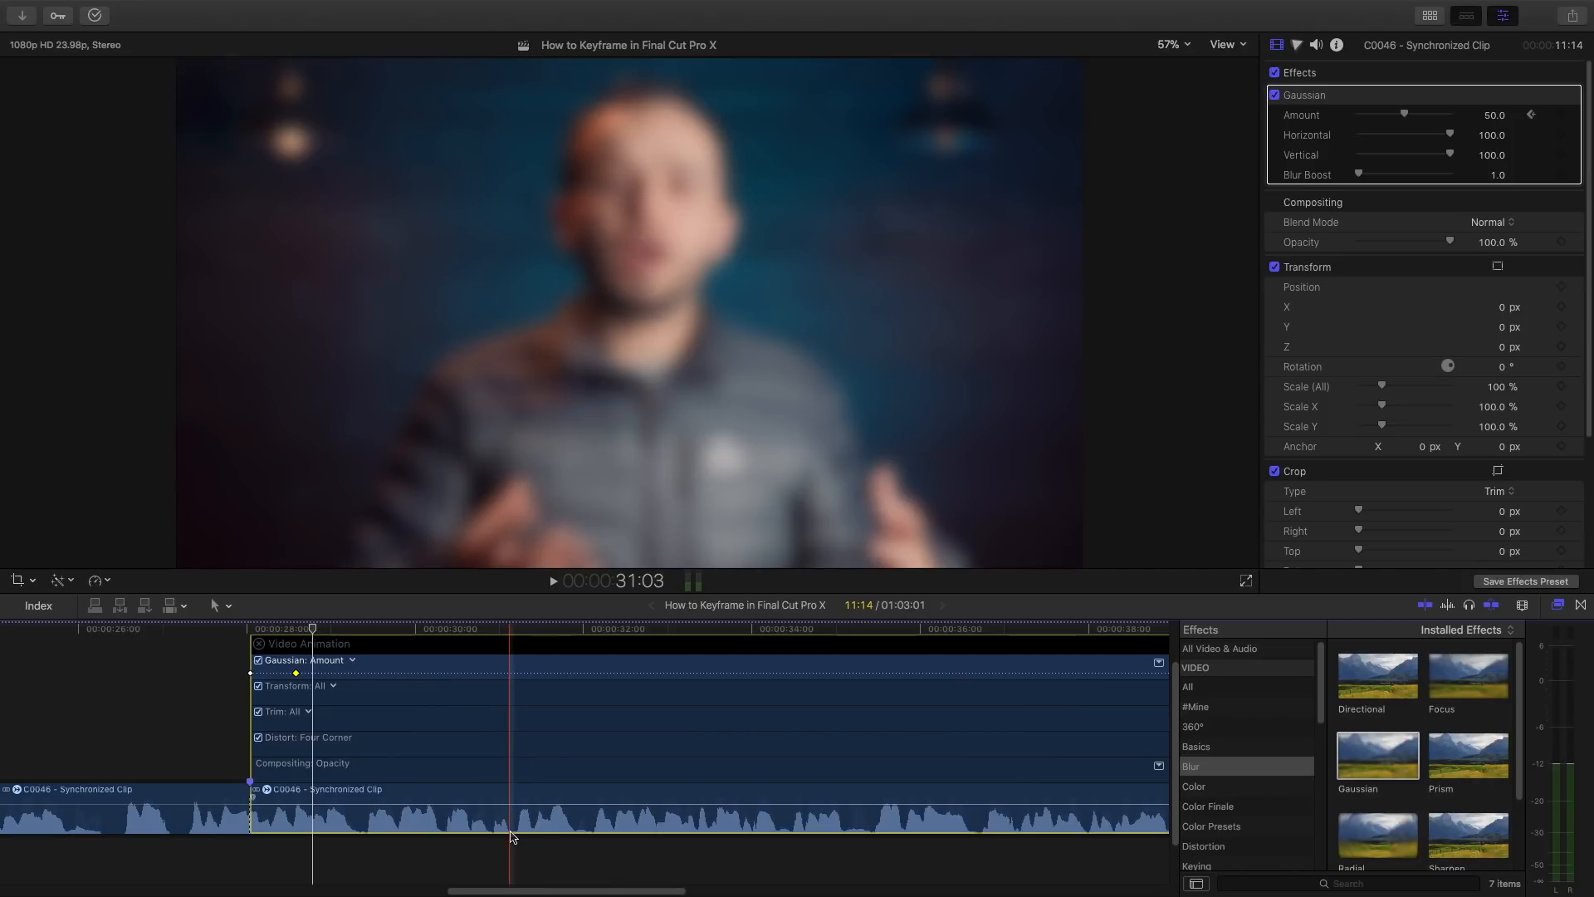
{"action": "key", "text": "super+minus"}
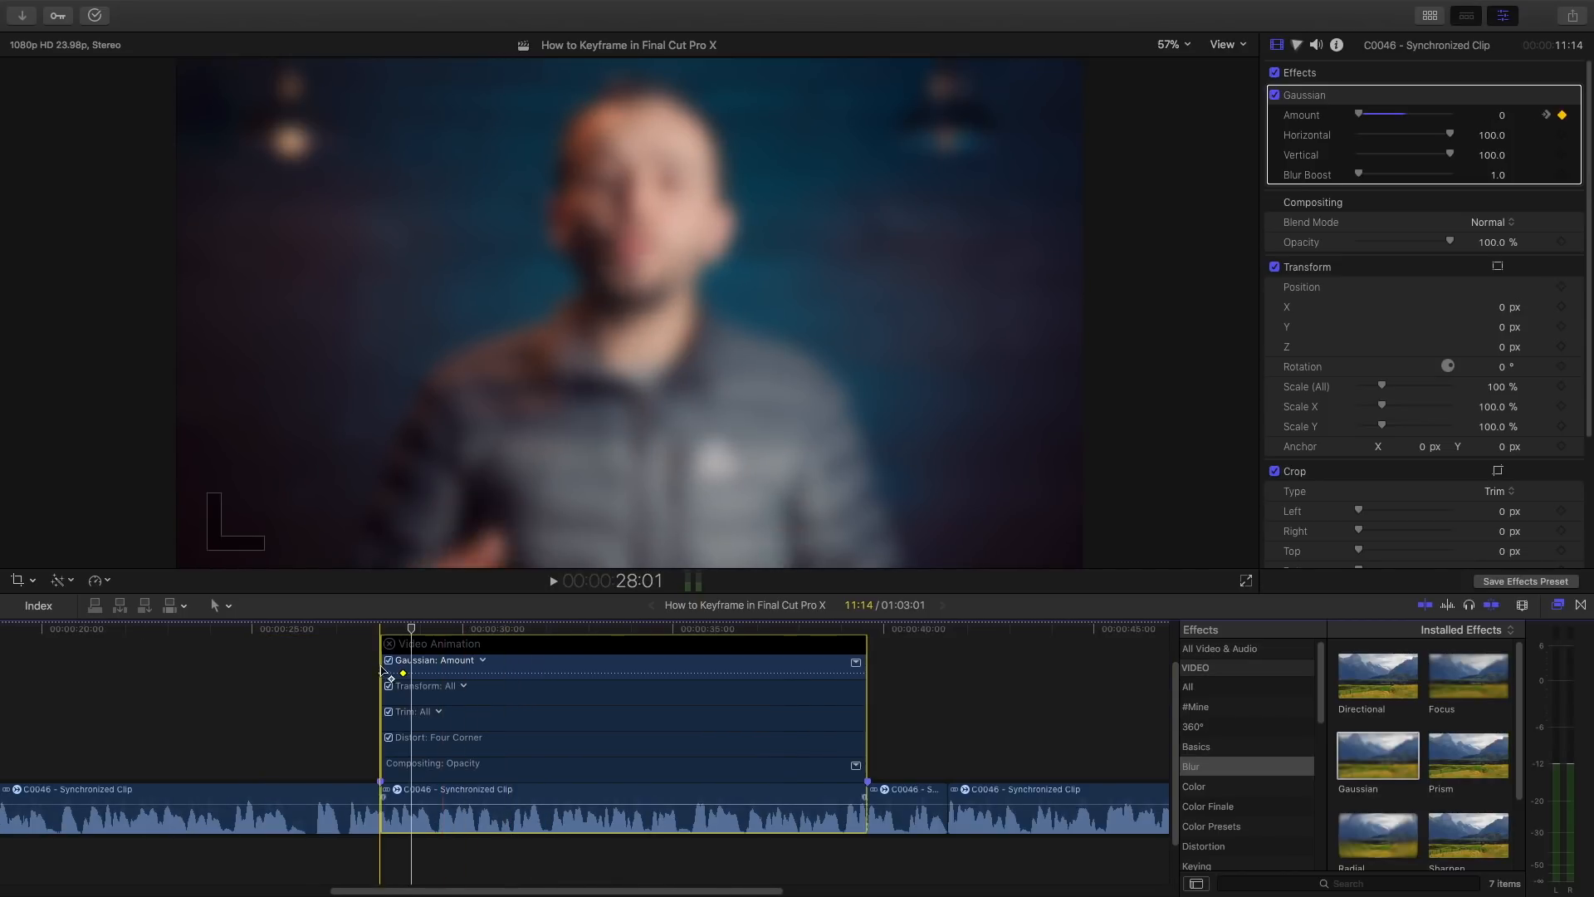
{"action": "left_click", "coordinate": [651, 647]}
{"action": "left_click_drag", "start_coordinate": [652, 648], "coordinate": [838, 654]}
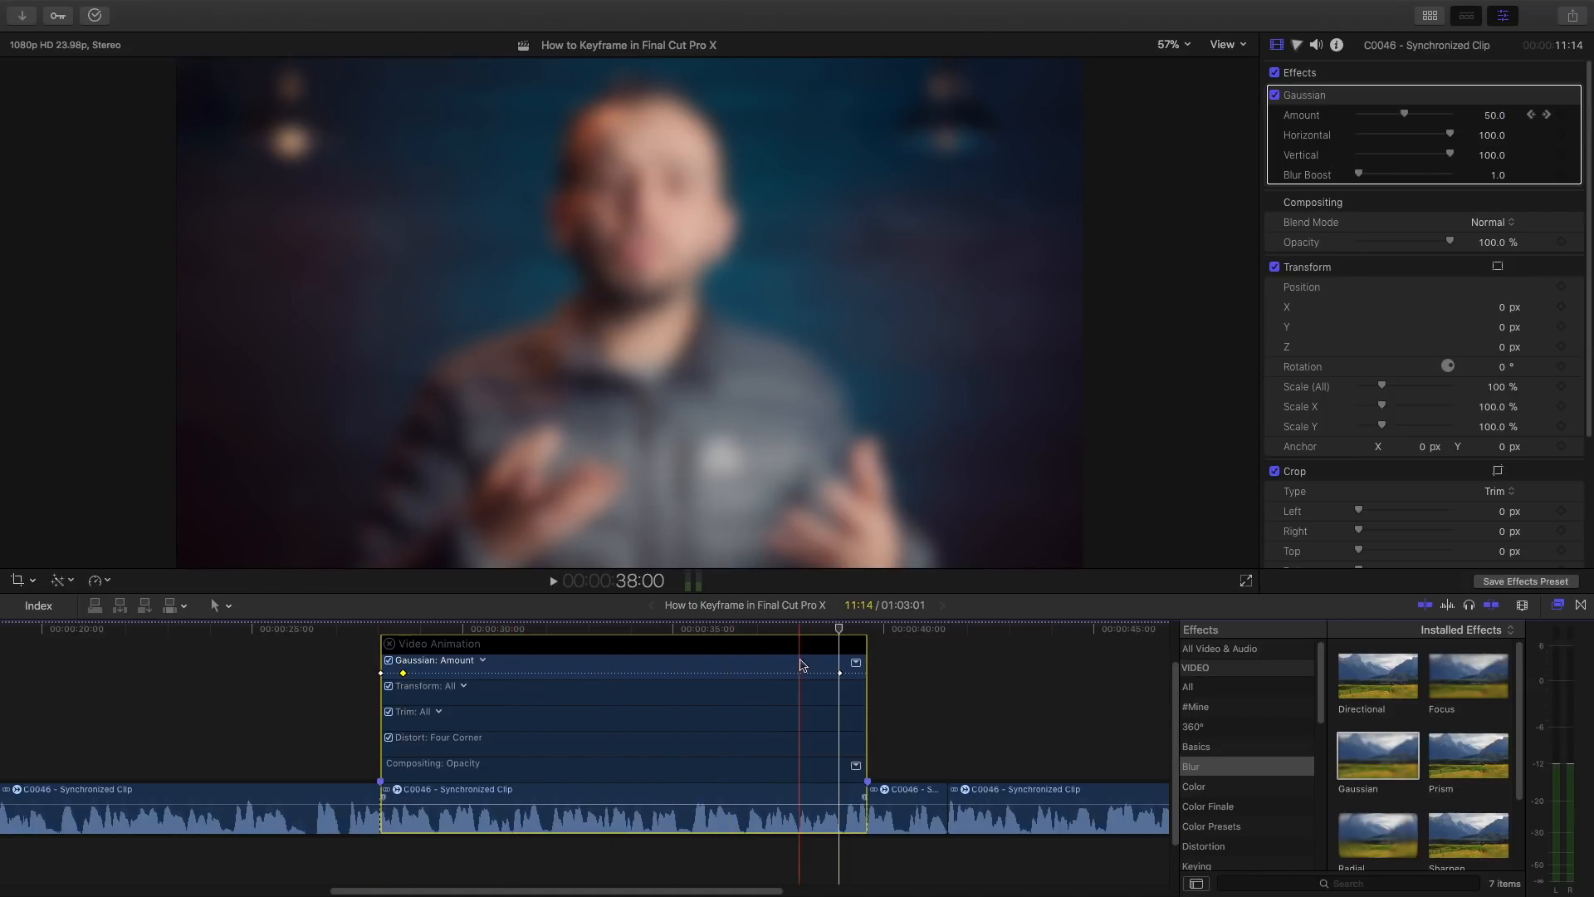
Add a Gaussian Amount keyframe on the blurred clip's last frame, at 39:14, and set its value to 0
{"action": "left_click", "coordinate": [850, 633]}
{"action": "left_click_drag", "start_coordinate": [850, 633], "coordinate": [869, 693]}
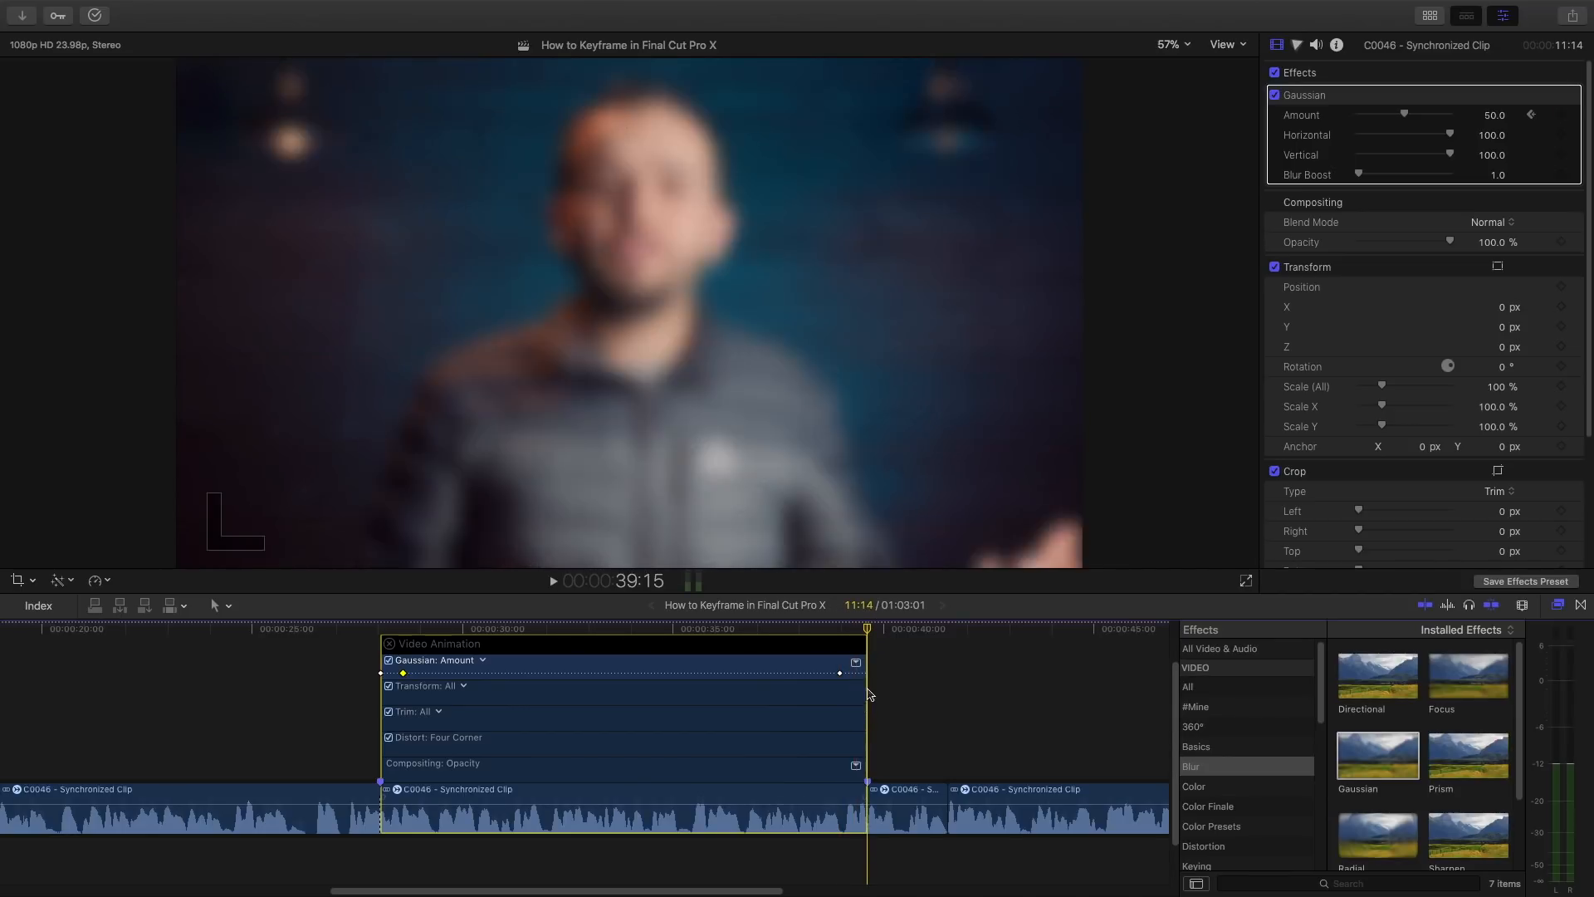
{"action": "key", "text": "Left"}
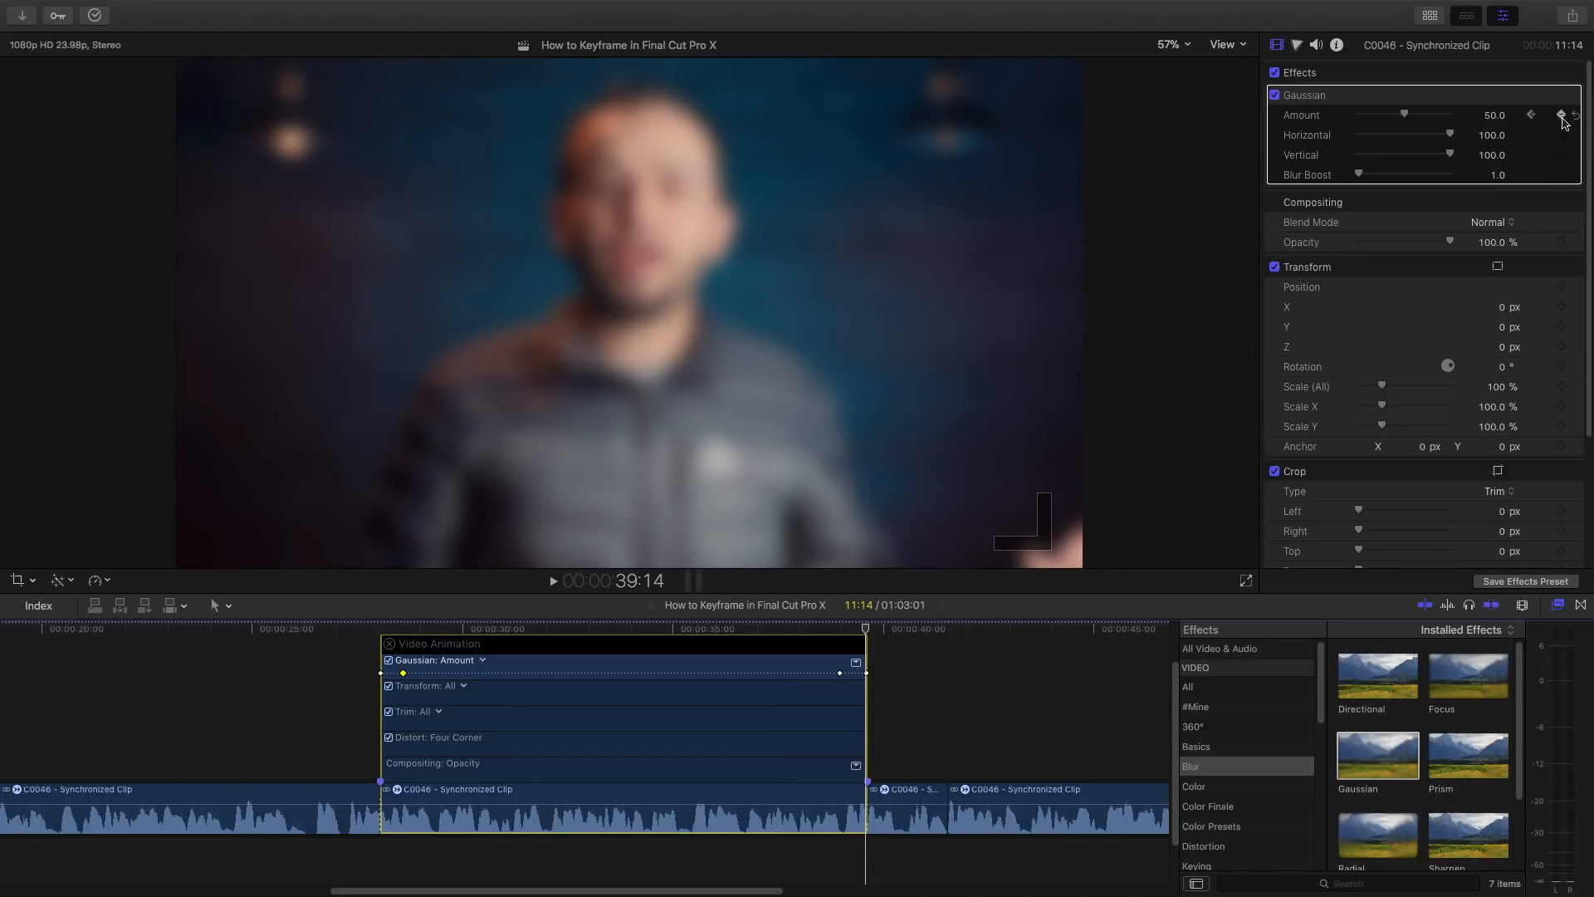
{"action": "left_click_drag", "start_coordinate": [1408, 118], "coordinate": [1311, 127]}
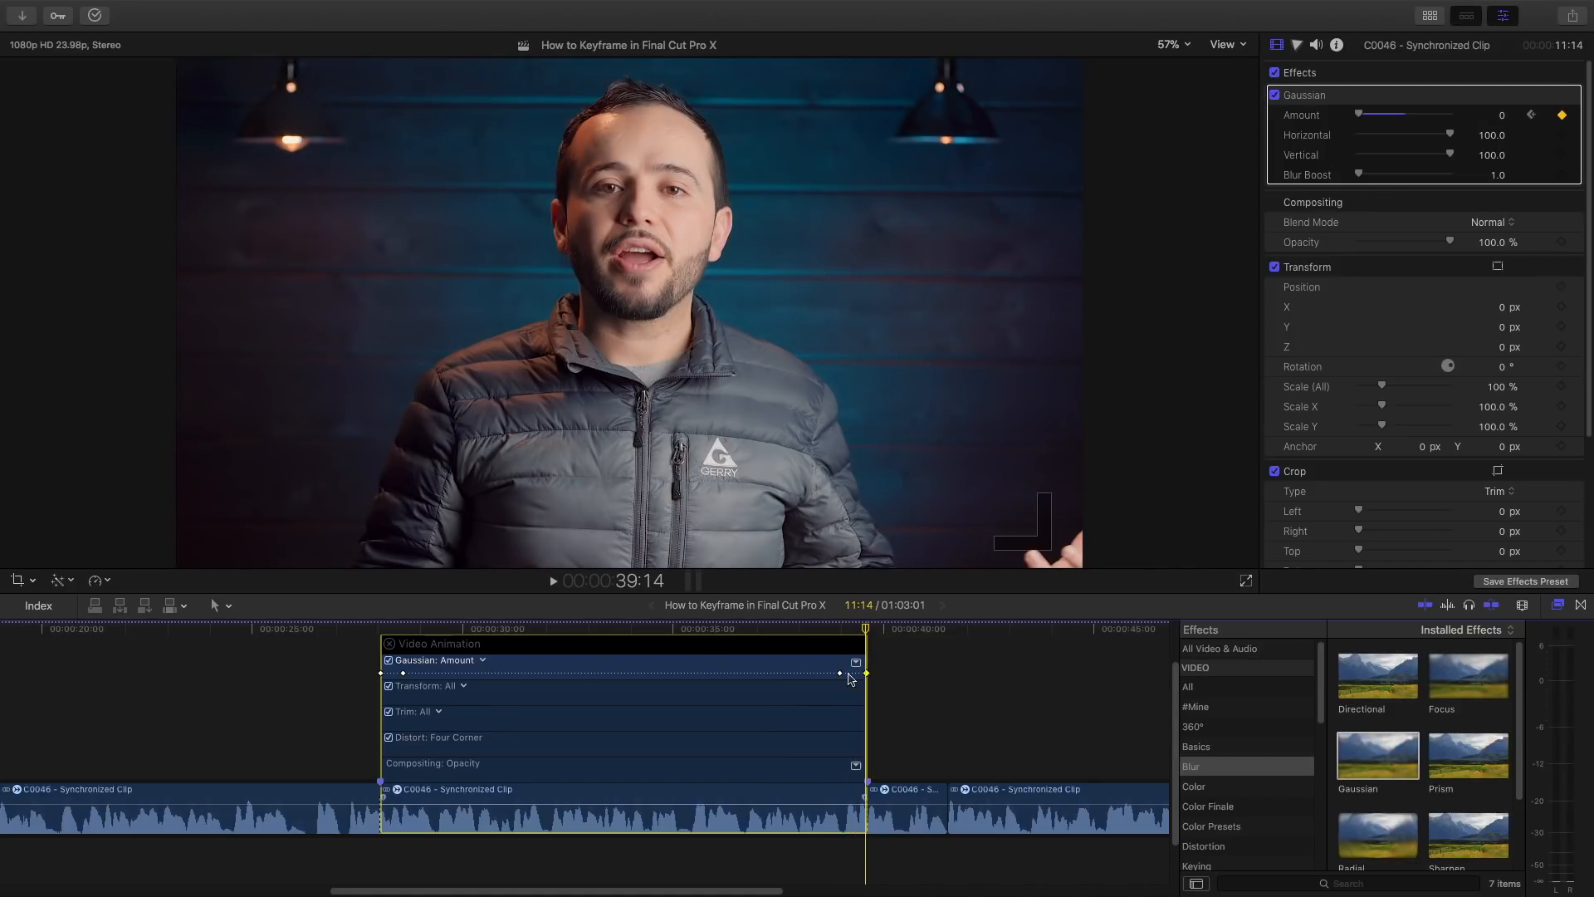
Hide the clip's video animation and place the playhead inside the blurred section at 29:07
{"action": "left_click", "coordinate": [390, 643]}
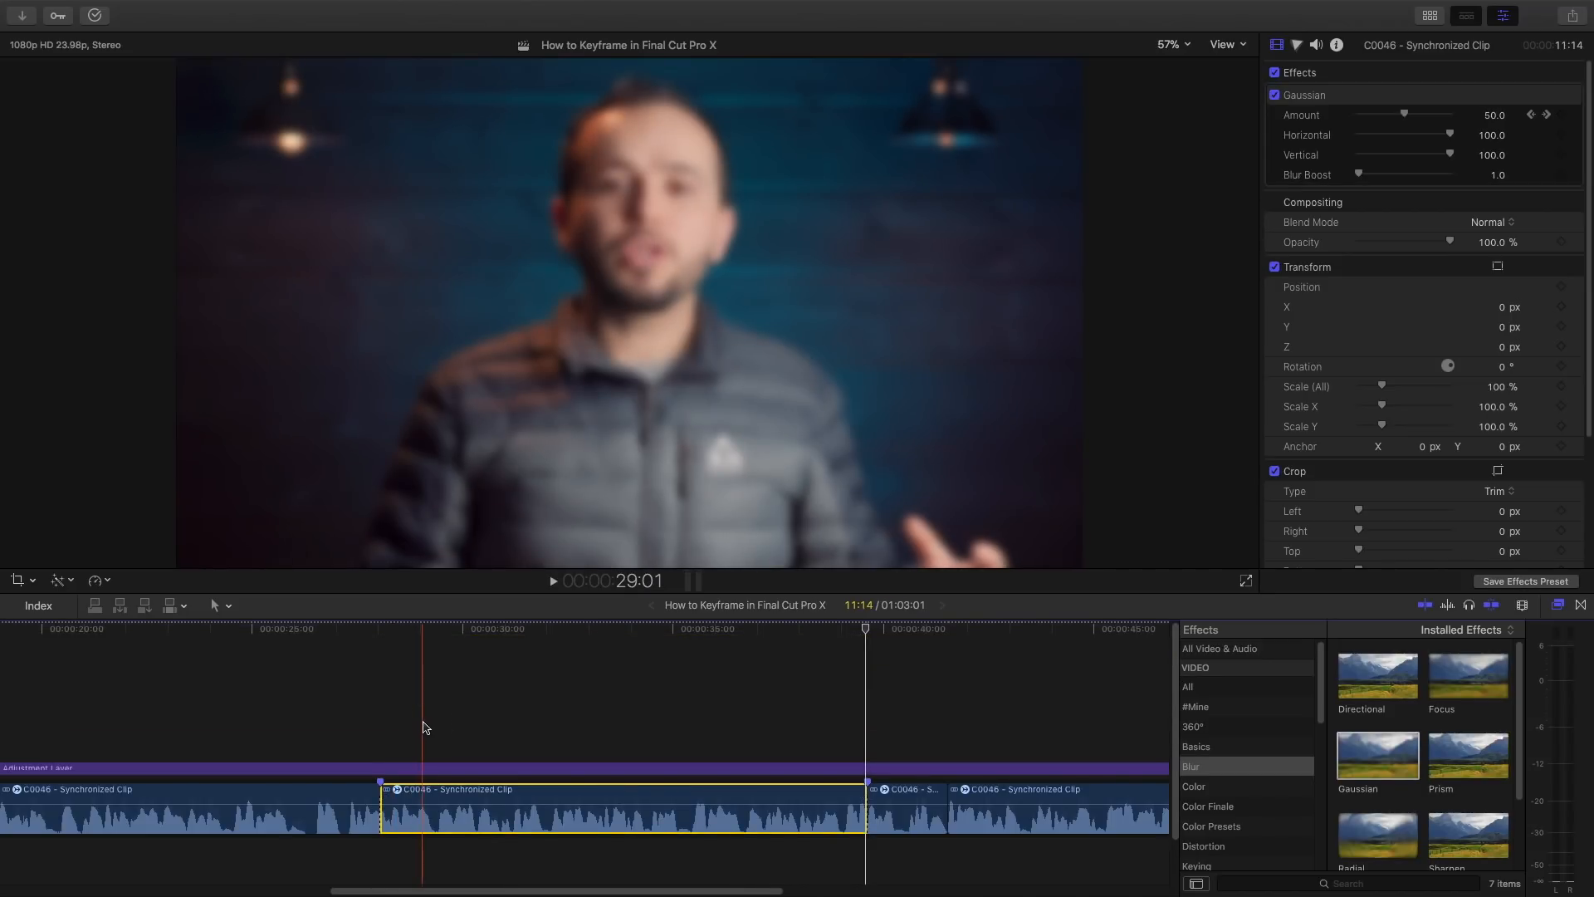
{"action": "left_click", "coordinate": [423, 728]}
{"action": "left_click", "coordinate": [434, 726]}
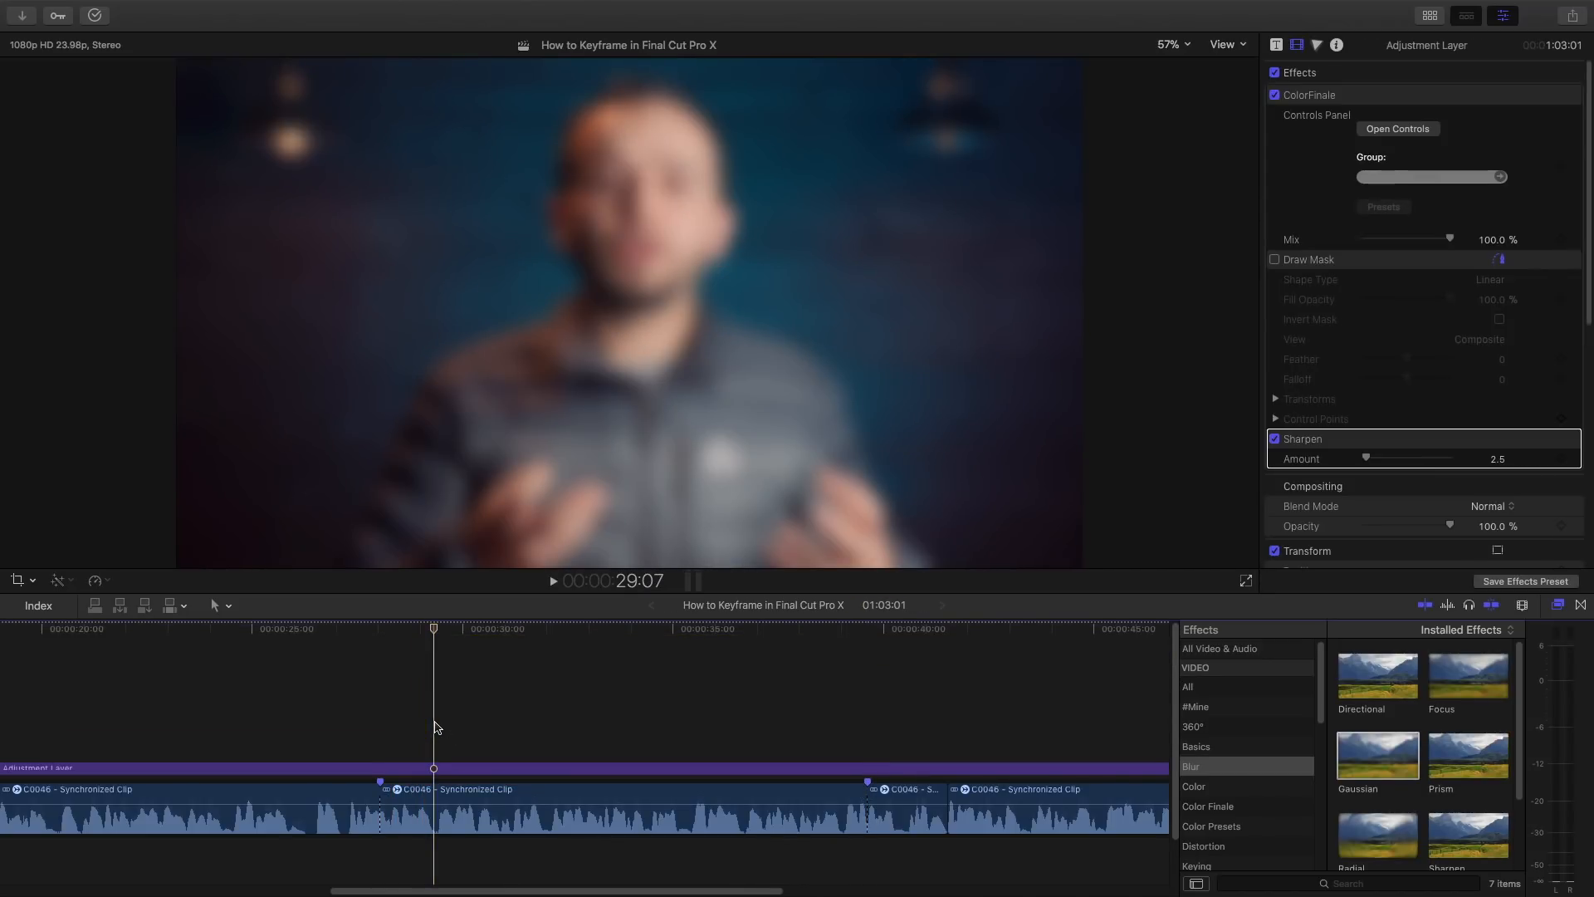
Add a default title above the blurred clip at 29:07, extend it to 9:23 long, and set its text to "This is very important!!"
{"action": "key", "text": "ctrl+t"}
{"action": "left_click_drag", "start_coordinate": [513, 747], "coordinate": [847, 750]}
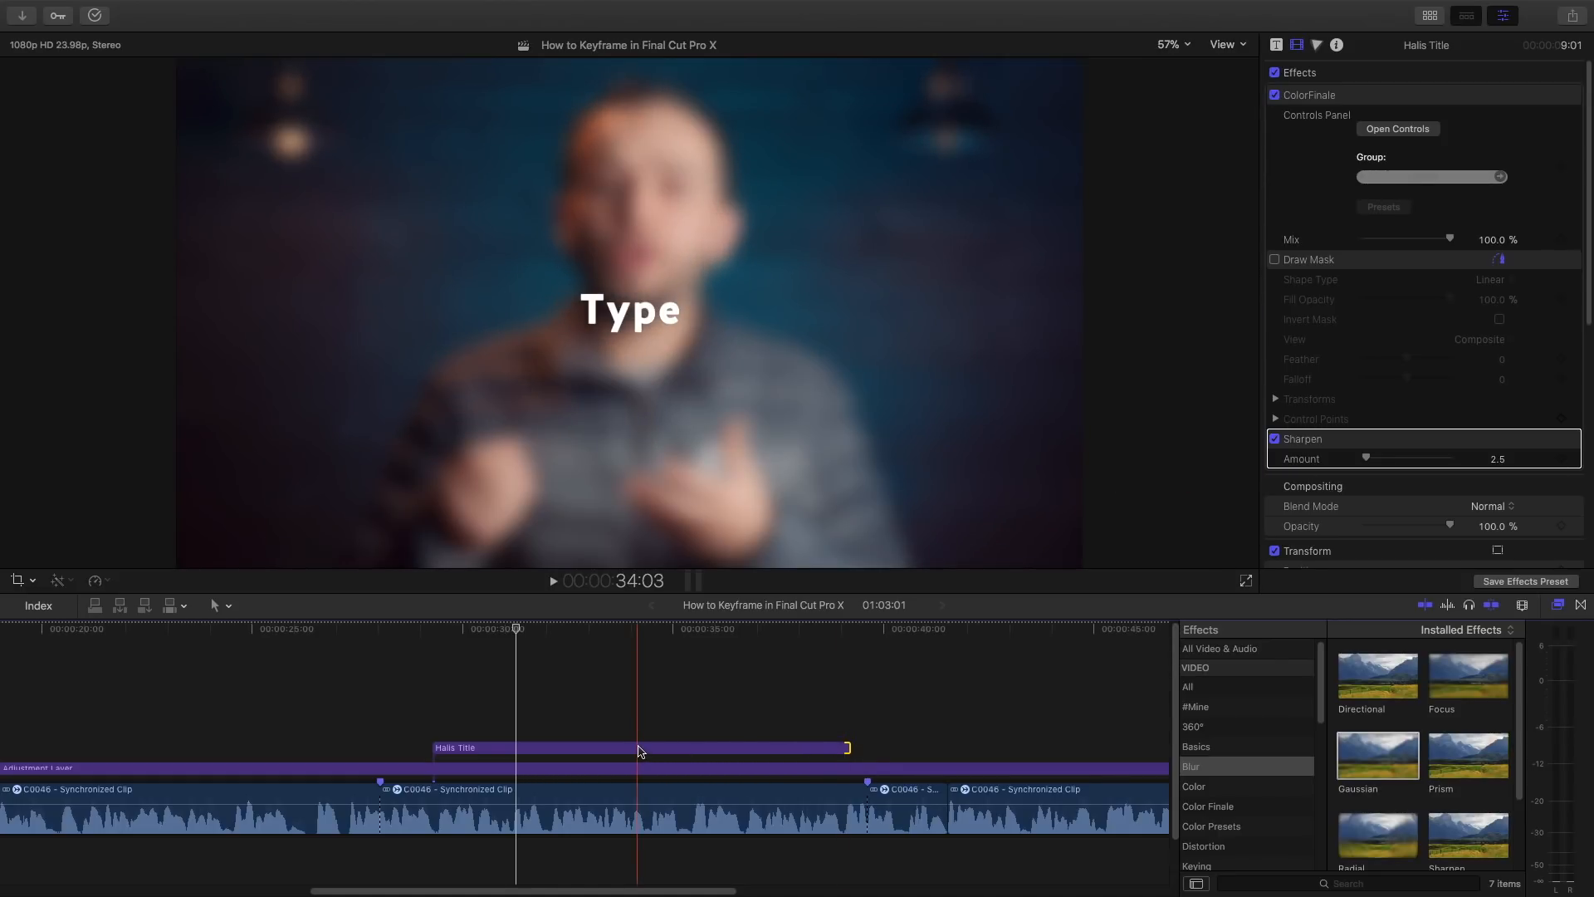
{"action": "left_click", "coordinate": [640, 751]}
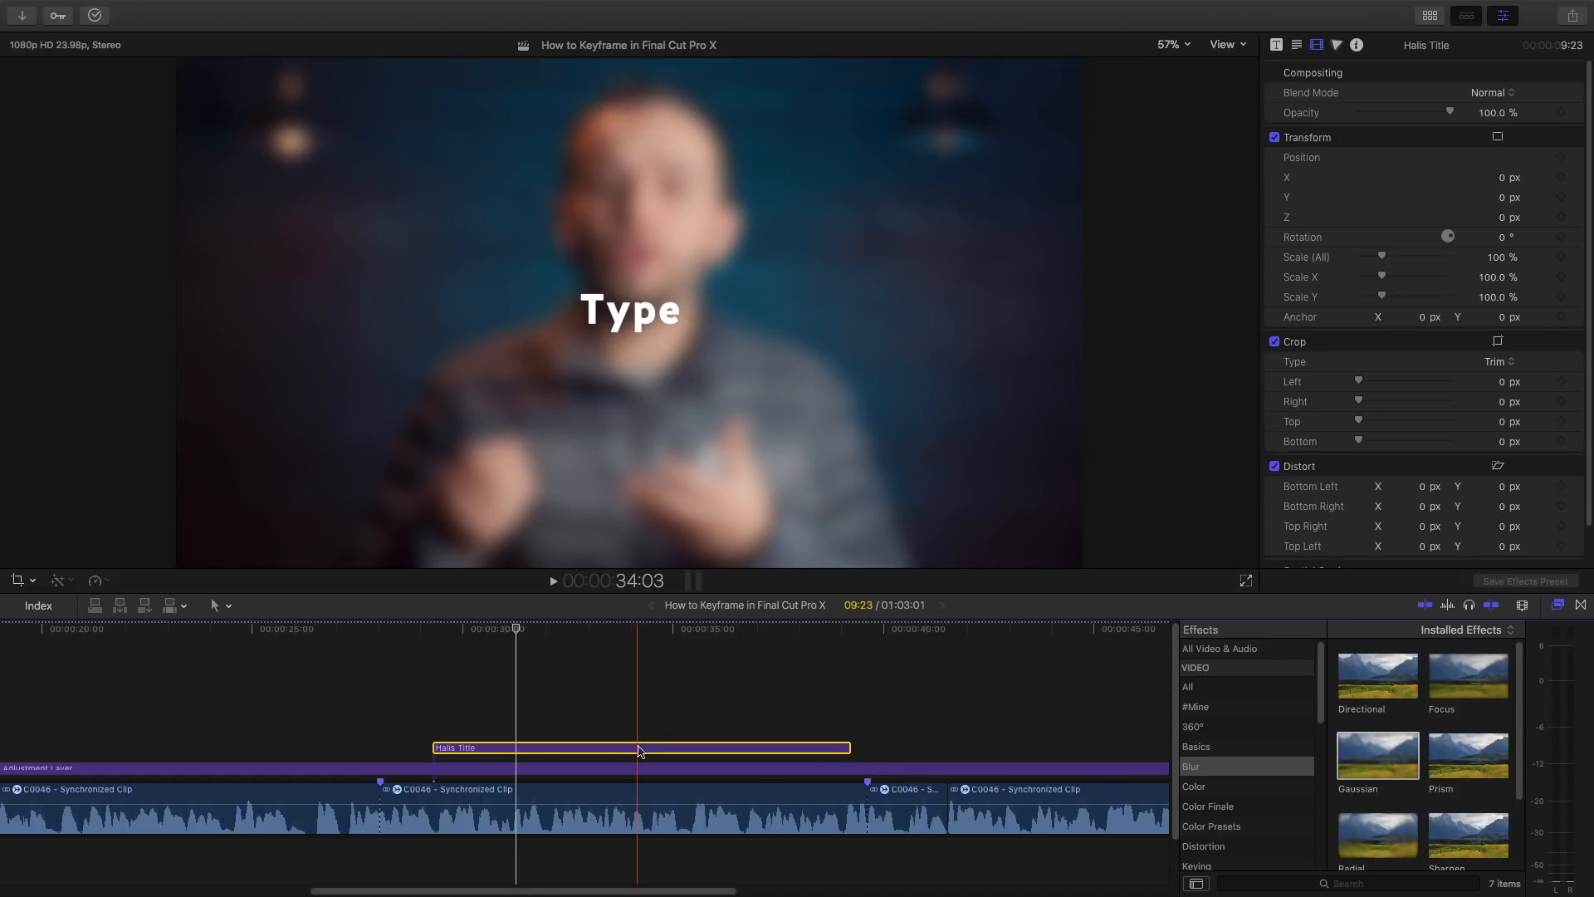
{"action": "left_click", "coordinate": [1311, 45]}
{"action": "key", "text": "ctrl+Tab"}
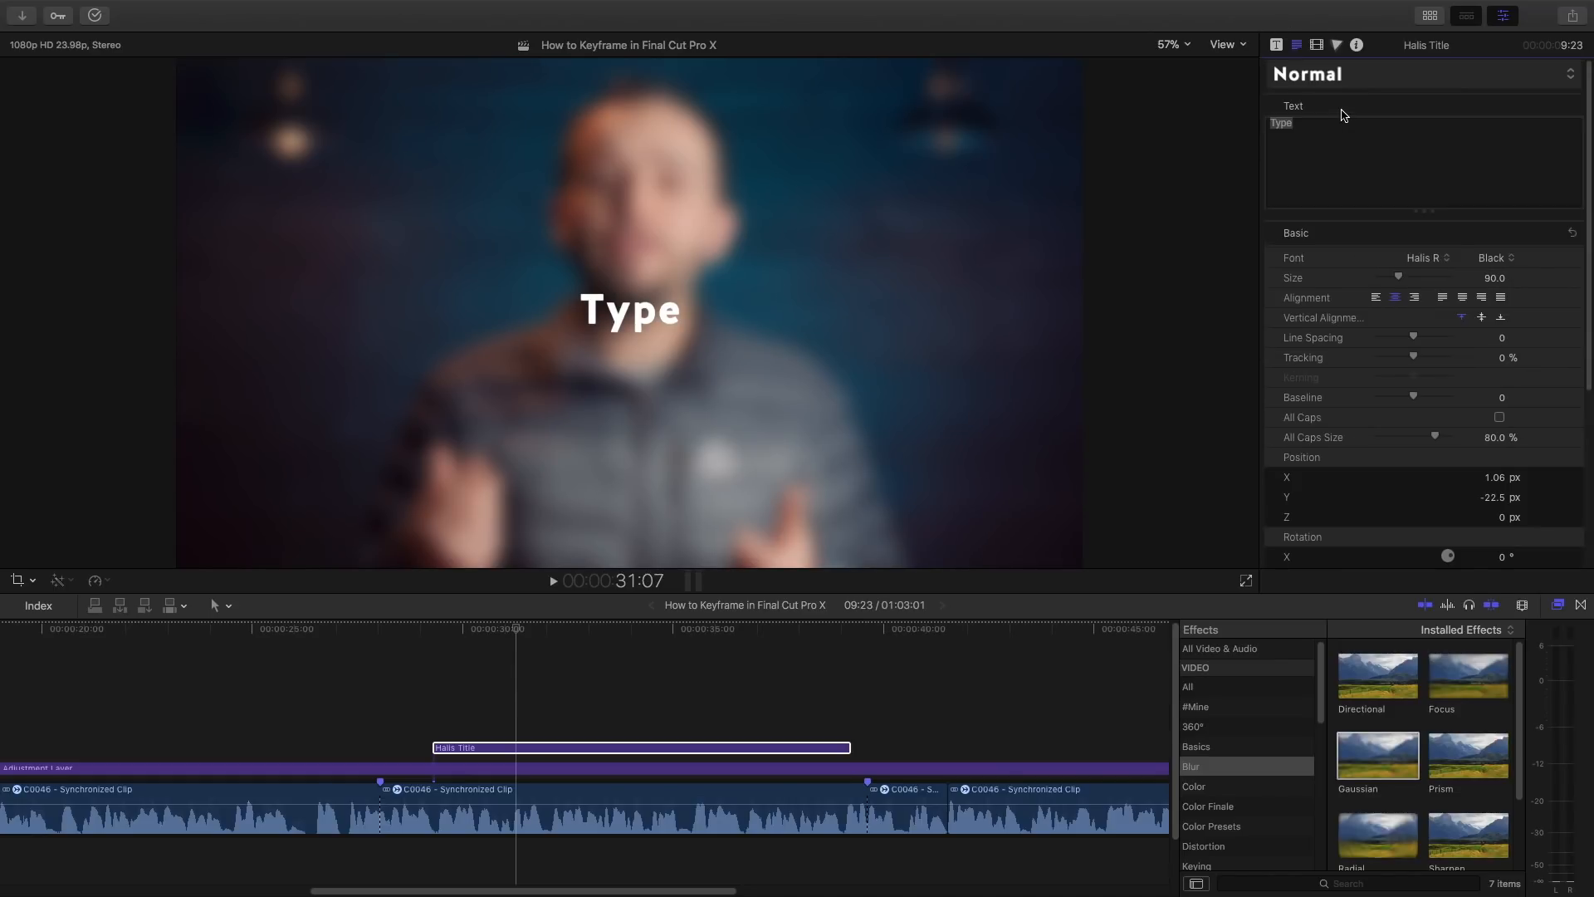
{"action": "type", "text": "This is very important!!"}
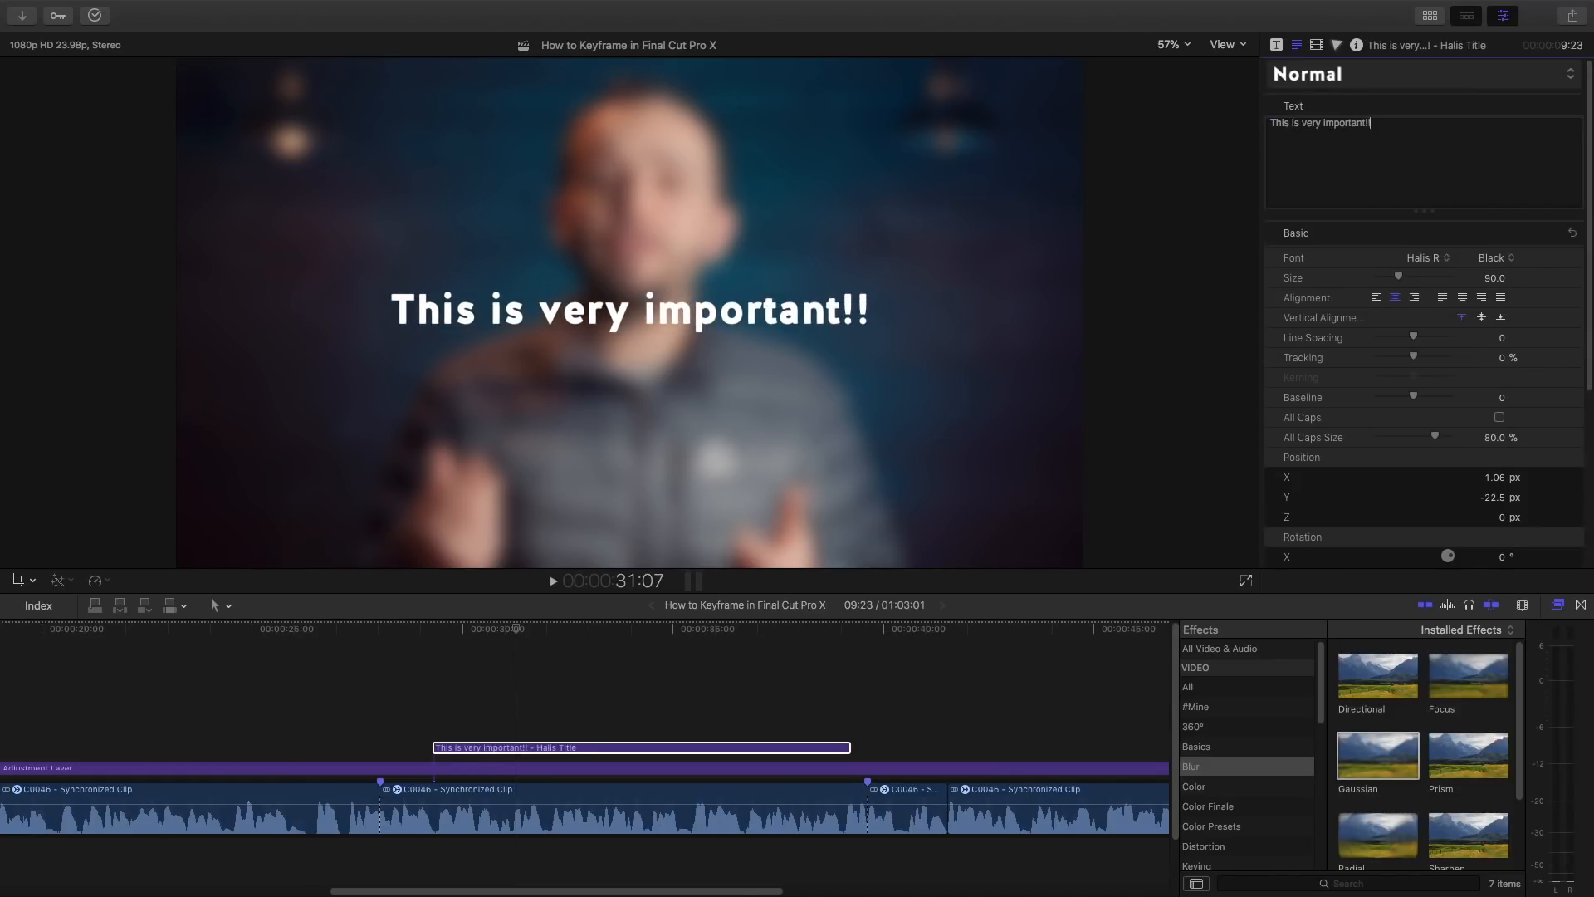
Play back the blurred section with its title from the first marker at 28:01 past the second marker
{"action": "left_click", "coordinate": [378, 667]}
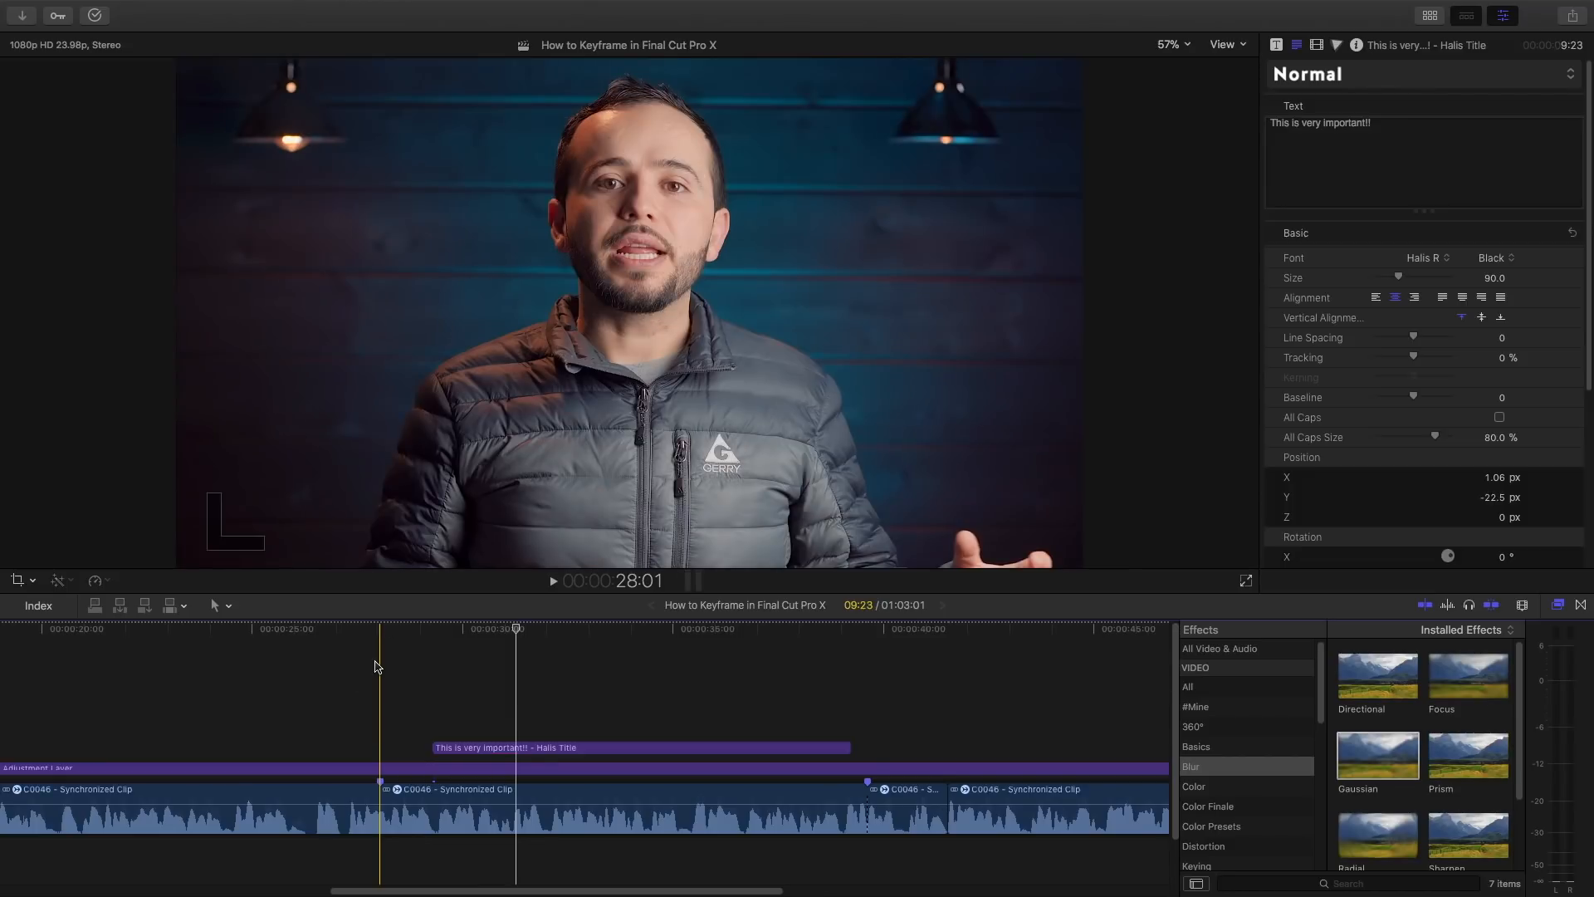
{"action": "key", "text": "space"}
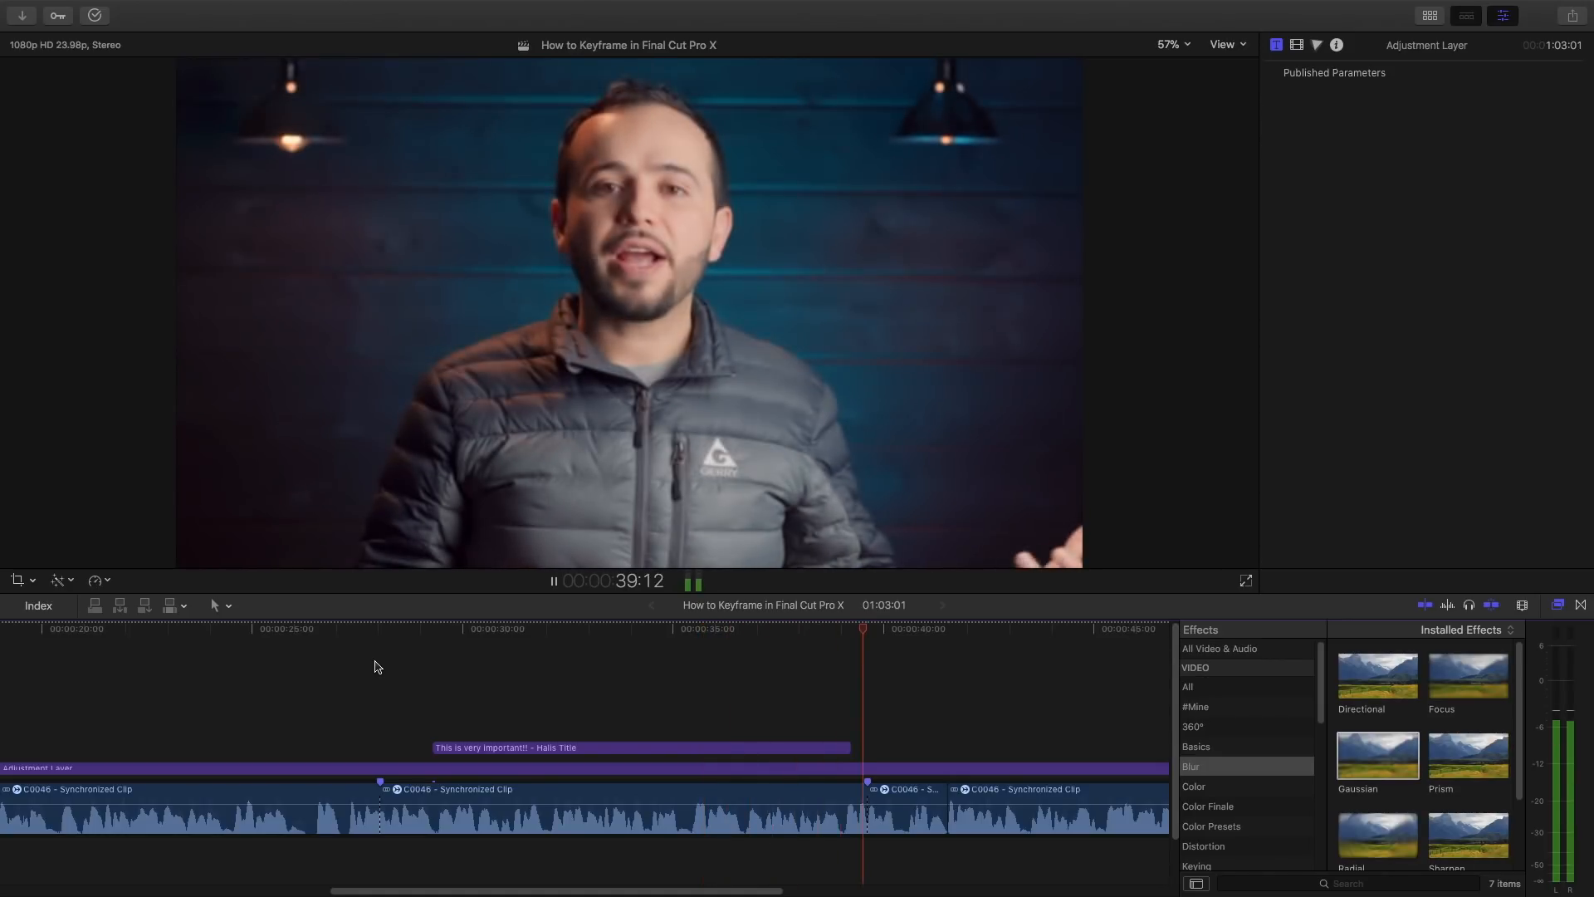
{"action": "key", "text": "space"}
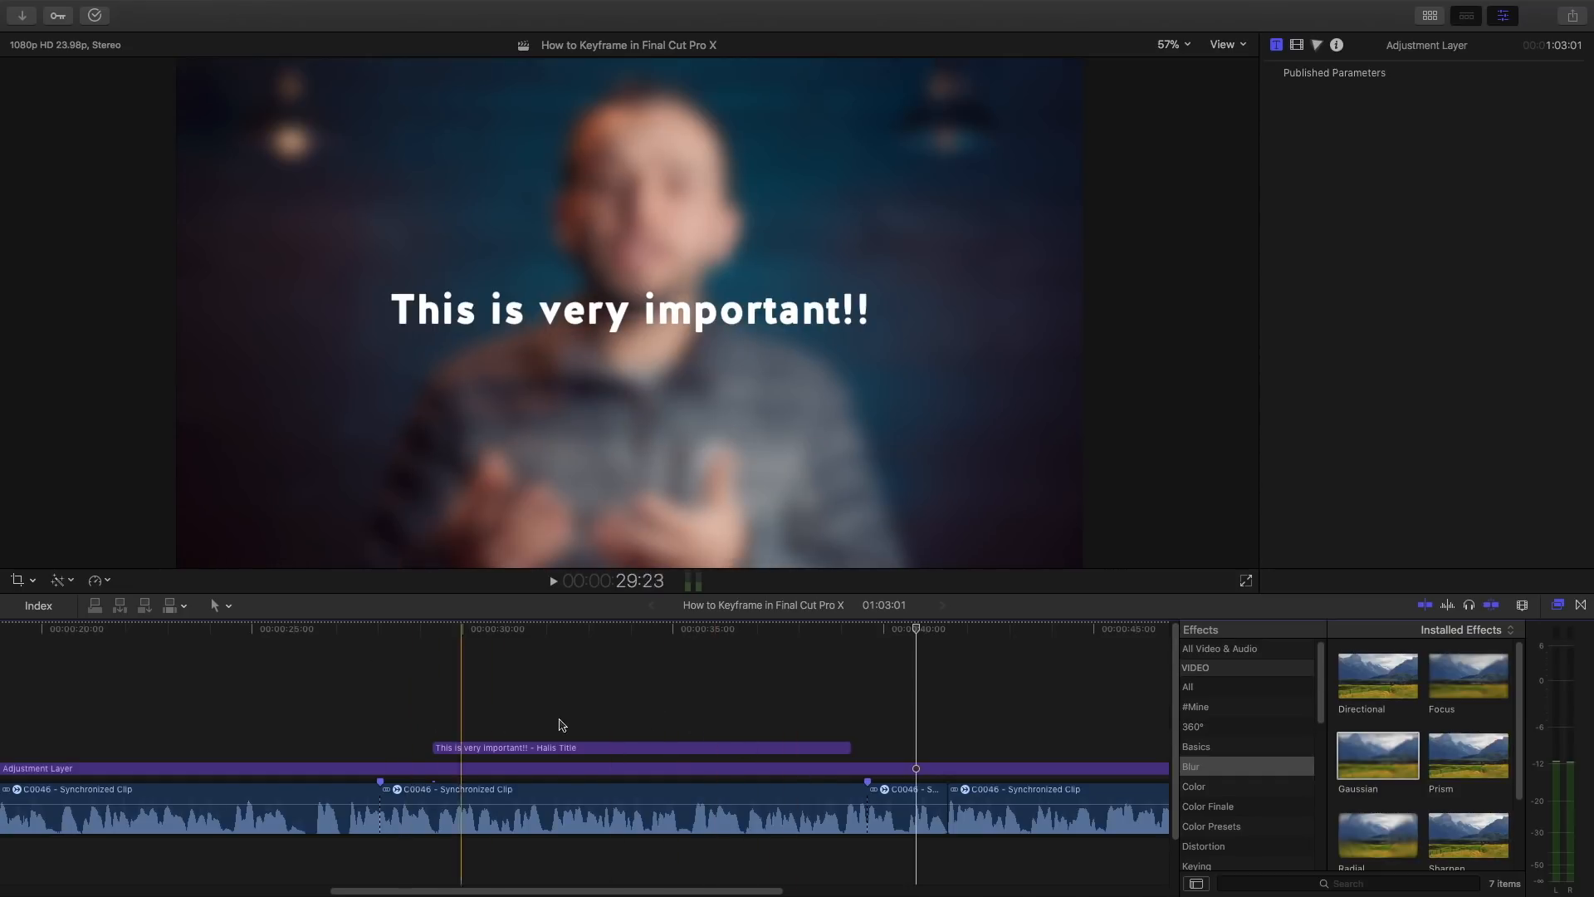
Show the blurred clip's video animation and move its two fade-out Gaussian Amount keyframes earlier, to about 37:21 and 38:12
{"action": "left_click", "coordinate": [786, 795]}
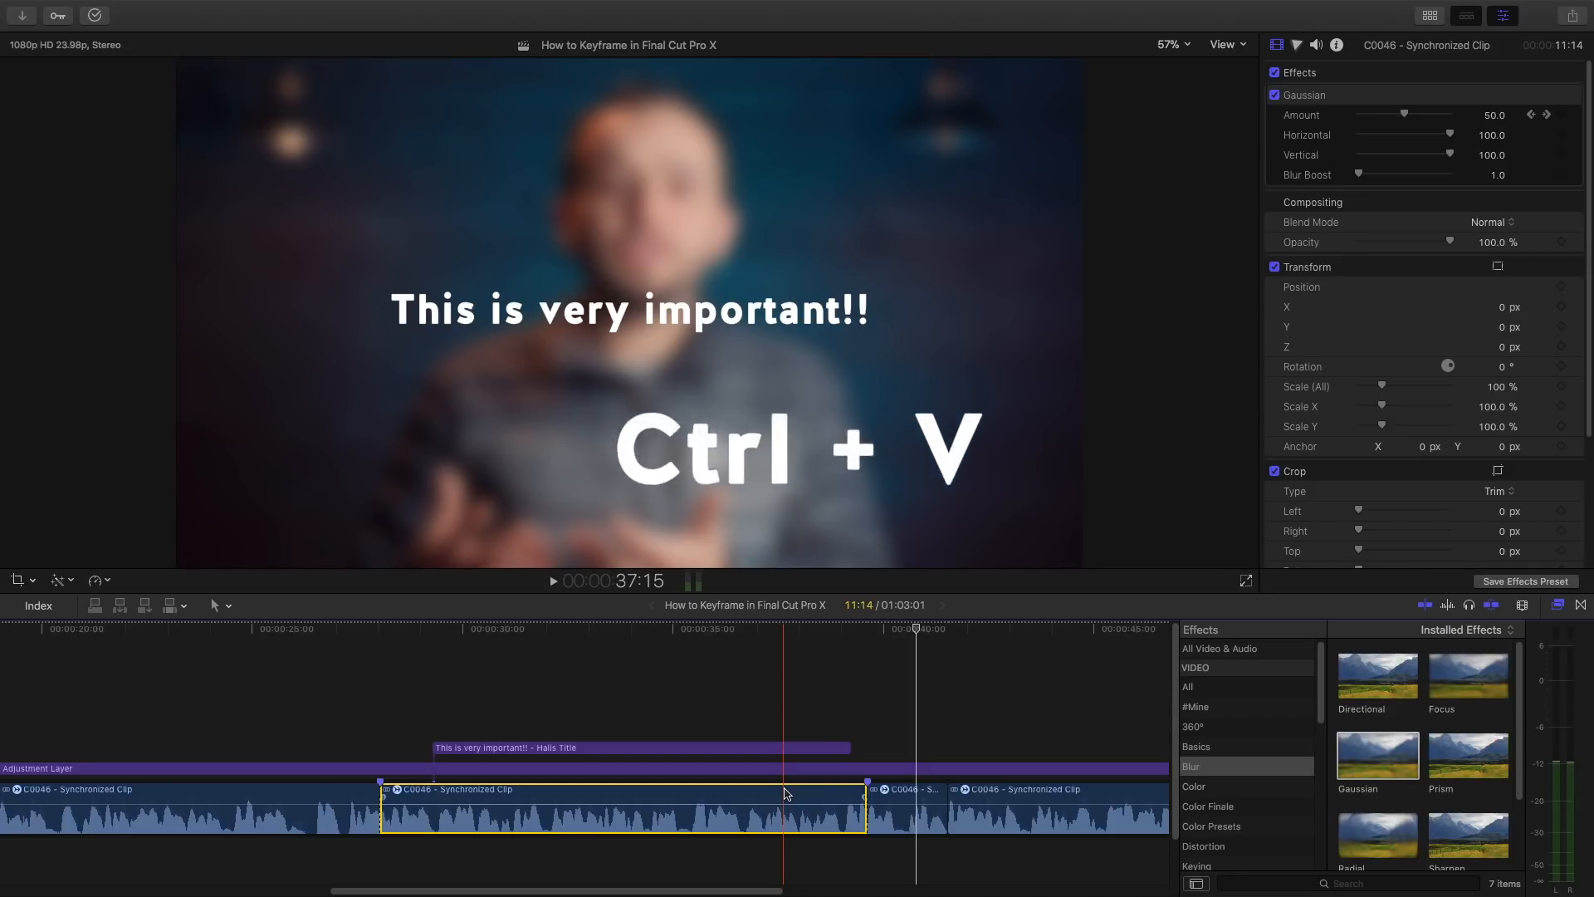
{"action": "key", "text": "ctrl+v"}
{"action": "left_click_drag", "start_coordinate": [840, 673], "coordinate": [794, 673]}
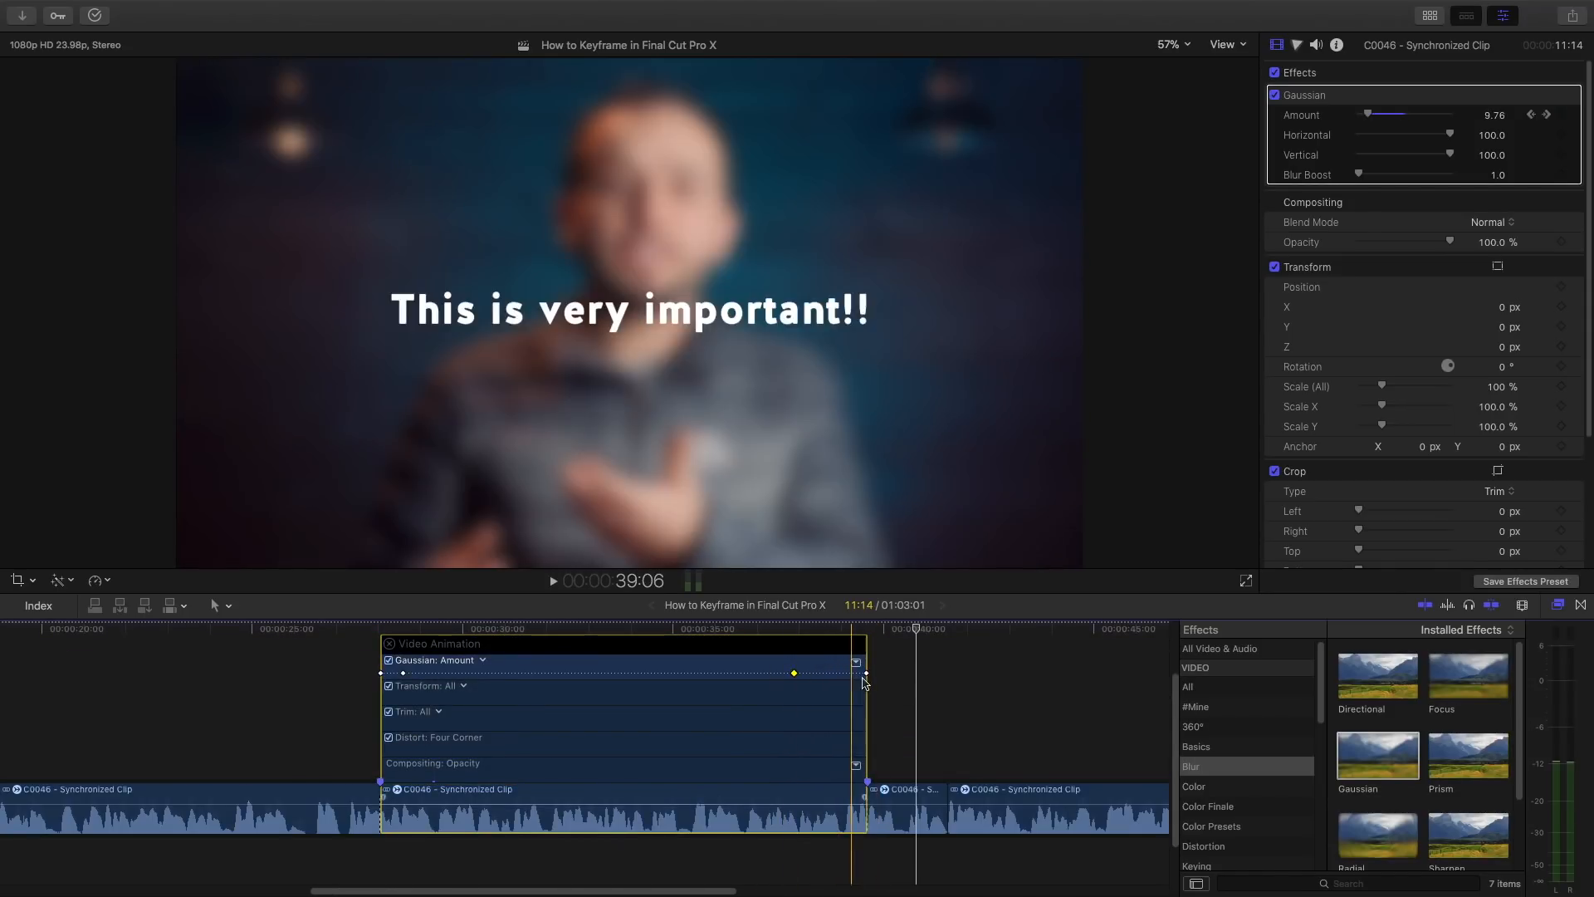
{"action": "left_click_drag", "start_coordinate": [855, 674], "coordinate": [824, 681]}
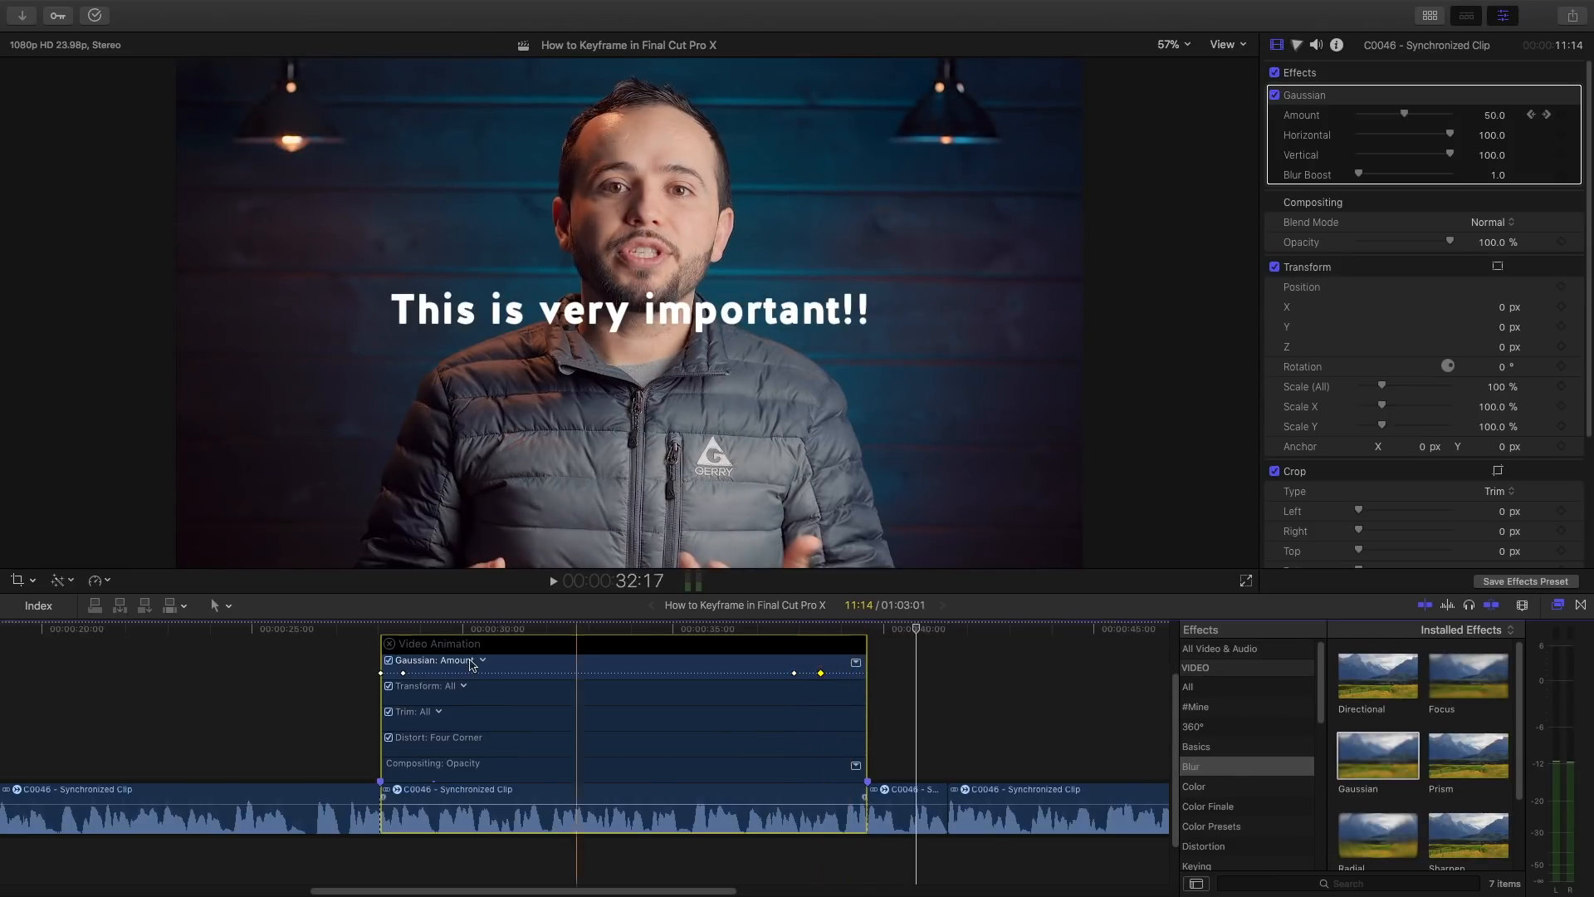
Play back the blurred clip from its start to check the timing of the blur's fade-out against the title
{"action": "left_click", "coordinate": [380, 631]}
{"action": "key", "text": "space"}
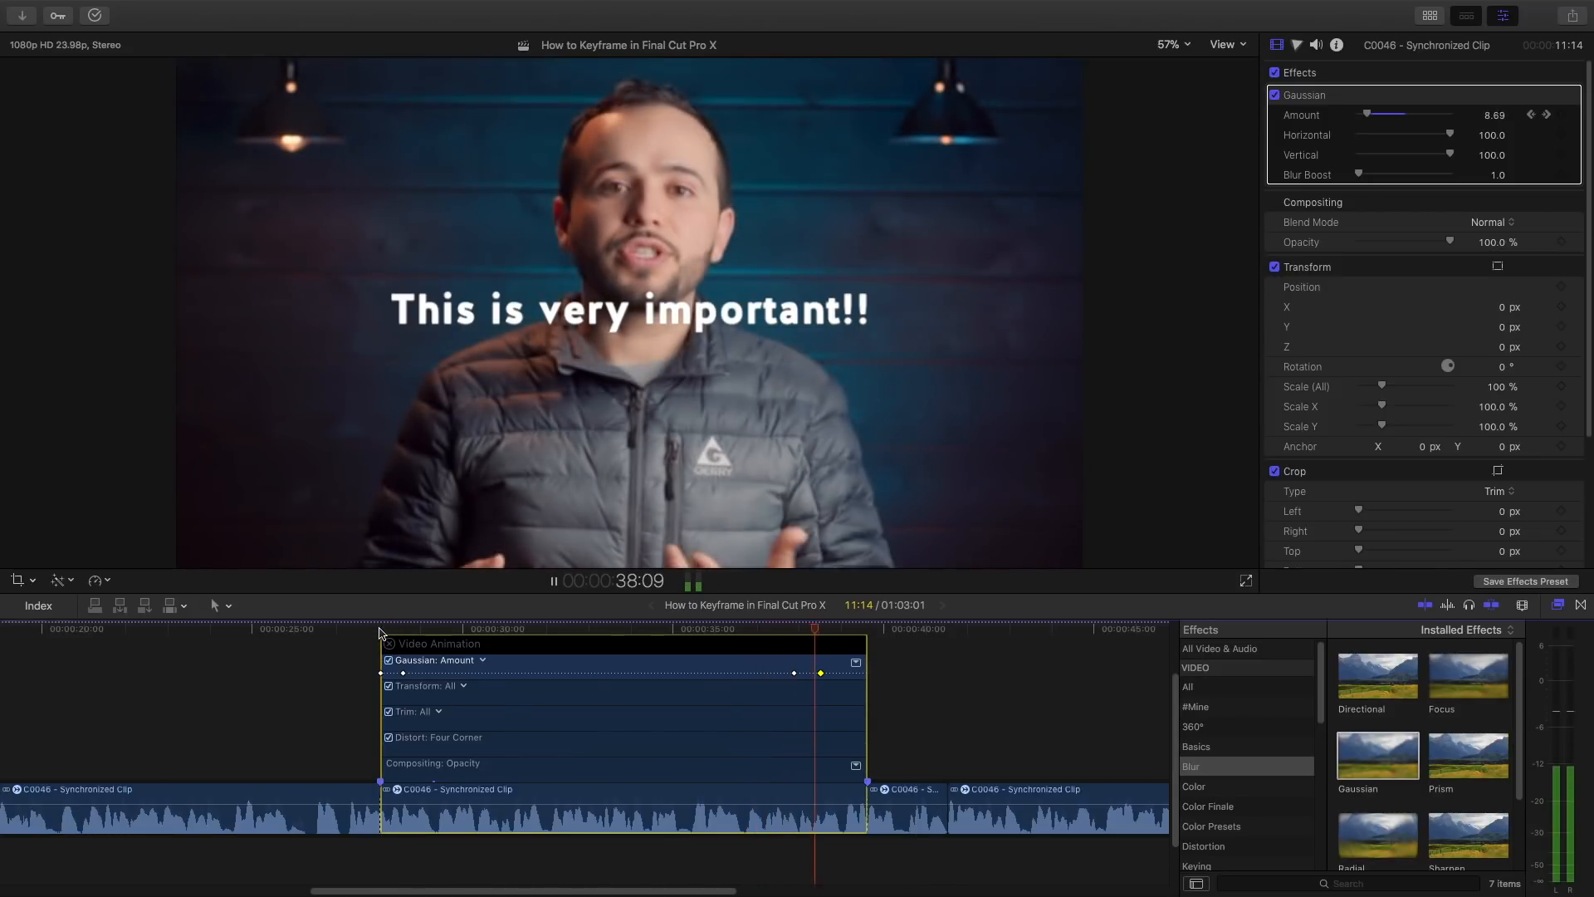
{"action": "key", "text": "space"}
Trim the title to run from about 29:01 to about 38:04, and hide the blurred clip's video animation
{"action": "scroll", "coordinate": [842, 737], "scroll_direction": "up", "scroll_amount": 3}
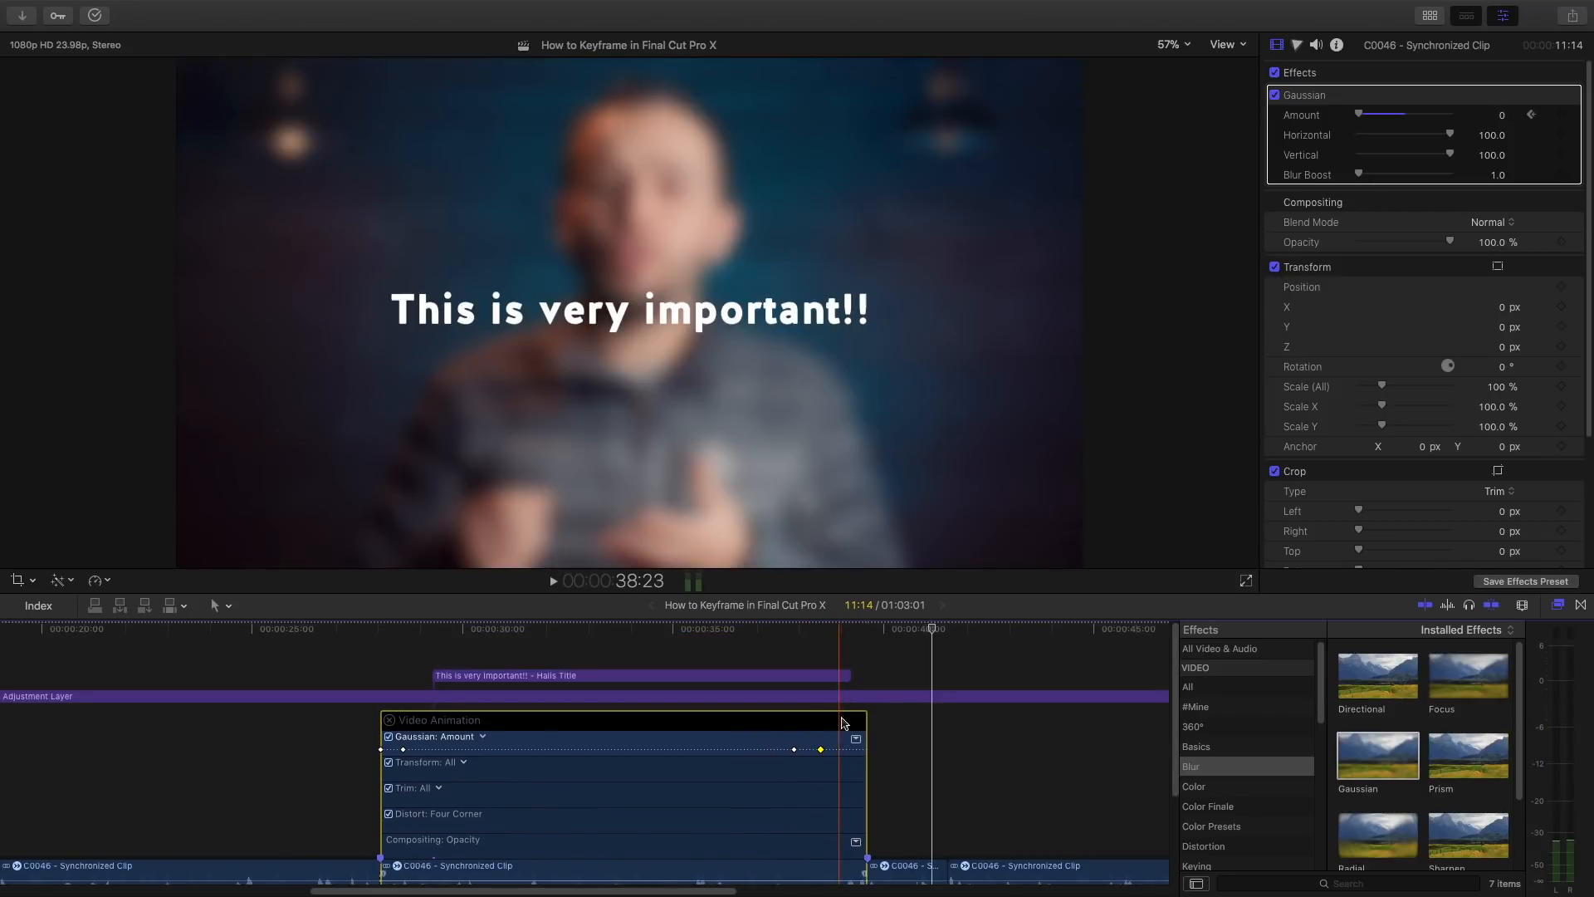
{"action": "left_click_drag", "start_coordinate": [844, 675], "coordinate": [803, 686]}
{"action": "left_click_drag", "start_coordinate": [435, 676], "coordinate": [426, 678]}
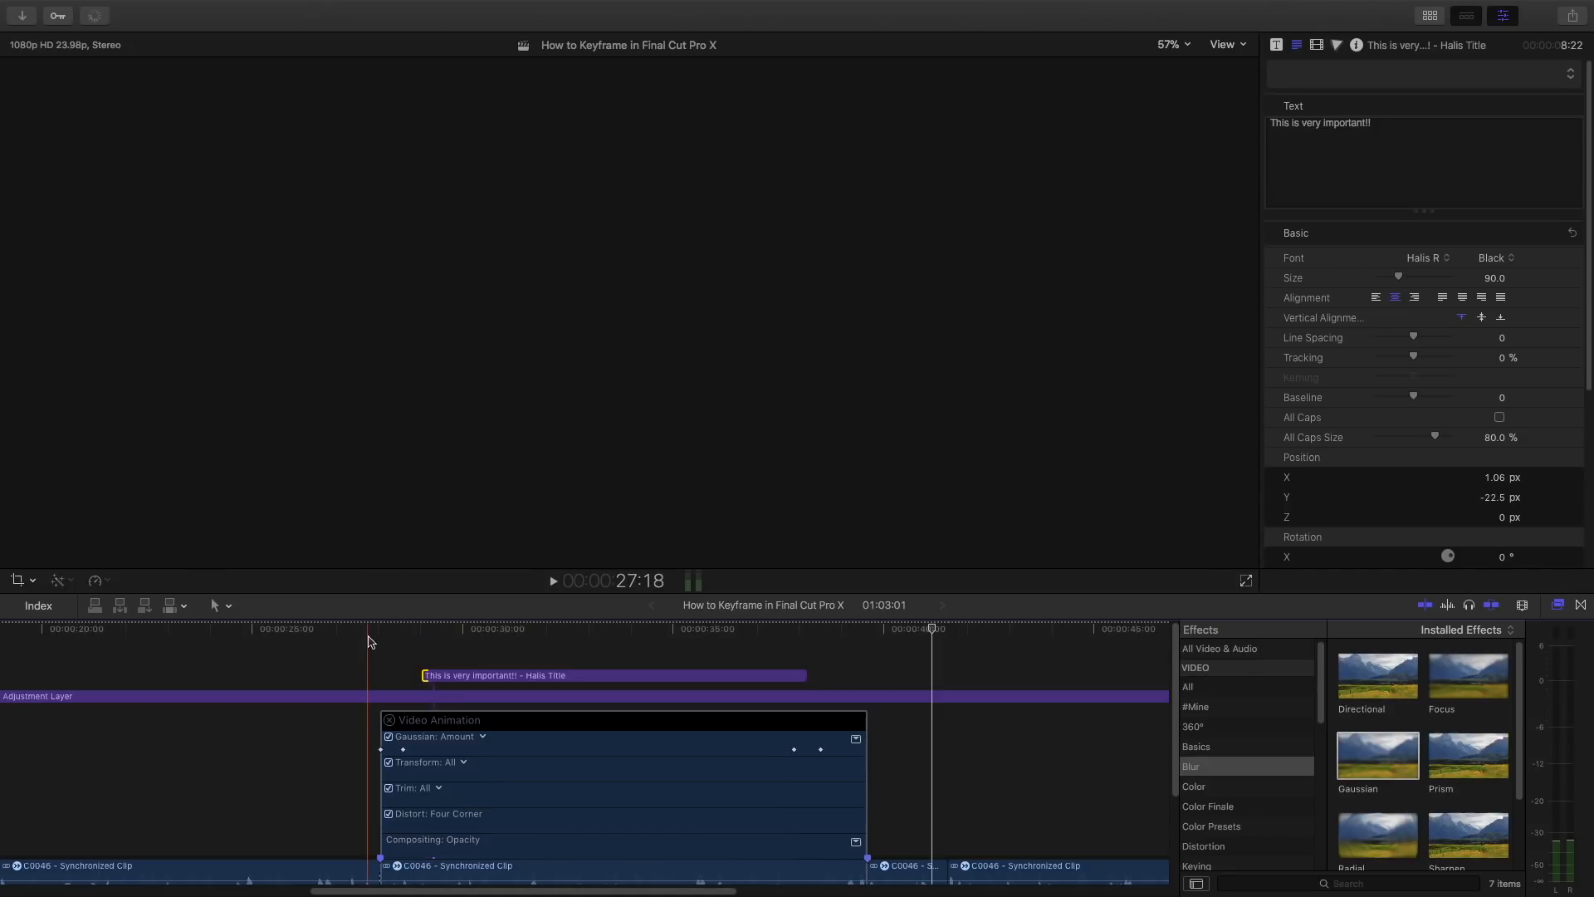
{"action": "left_click", "coordinate": [391, 720]}
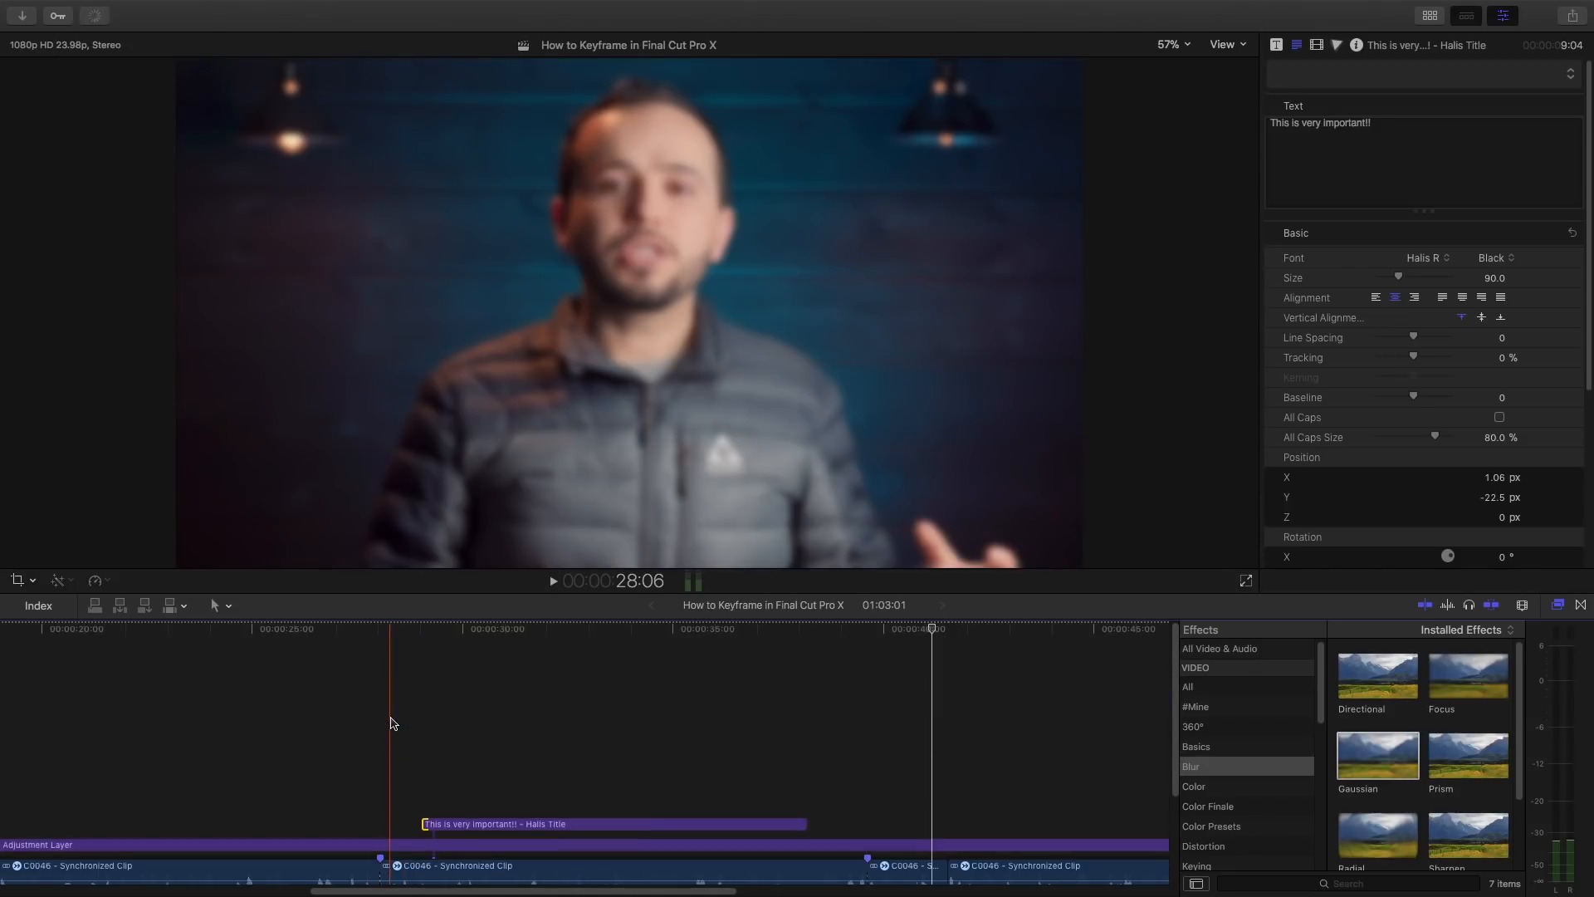
Turn on All Caps for the "This is very important!!" title and set its font style to S Black
{"action": "left_click", "coordinate": [639, 747]}
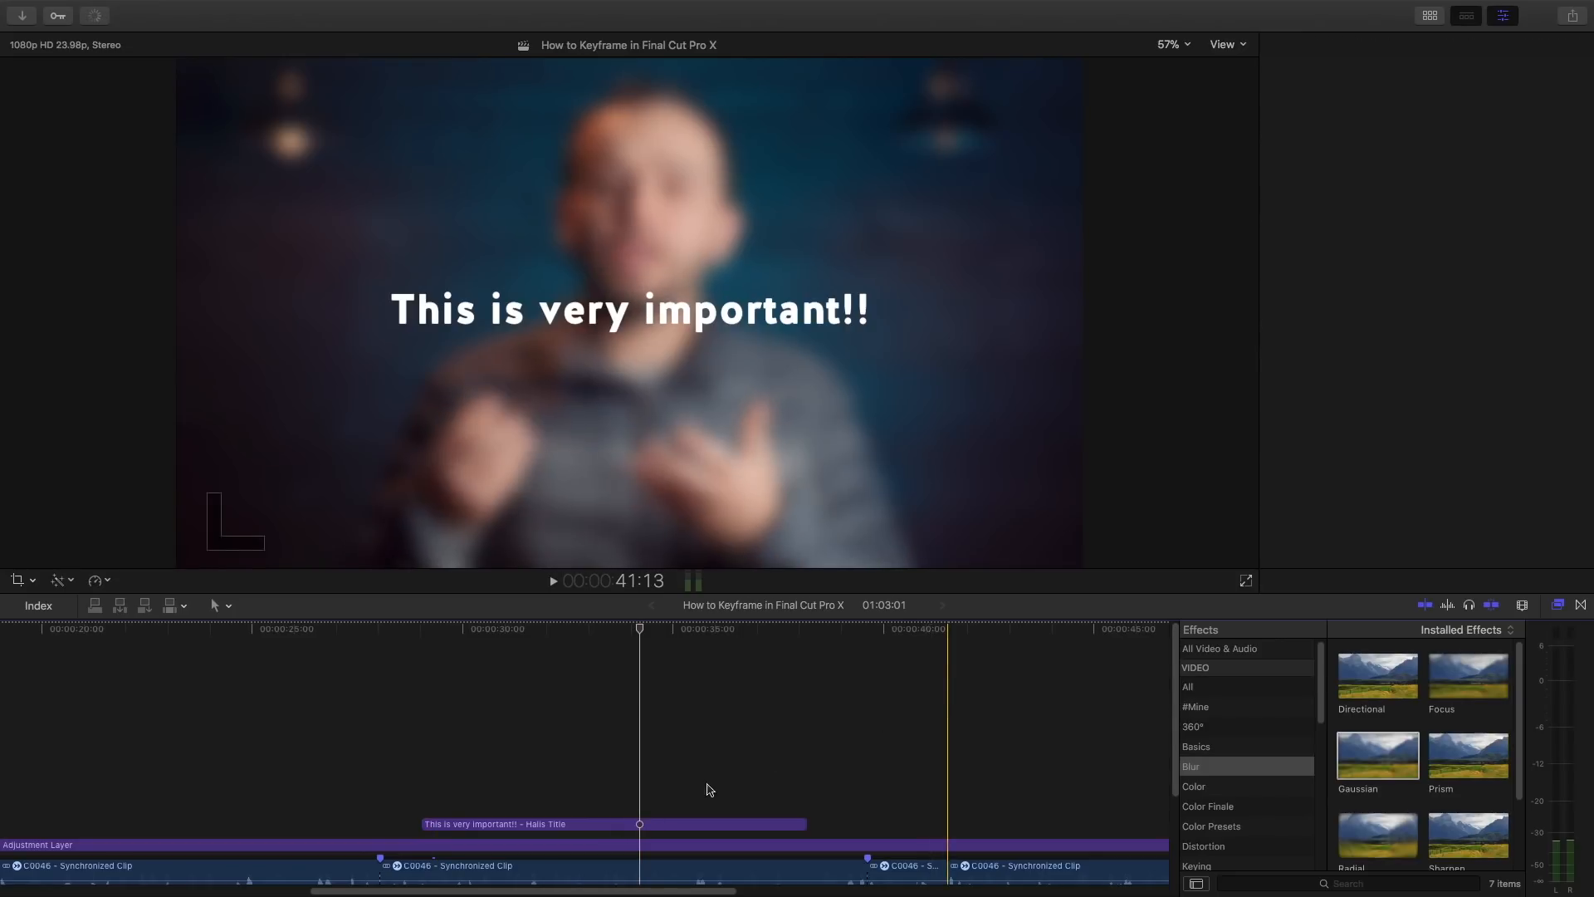
{"action": "left_click", "coordinate": [644, 825]}
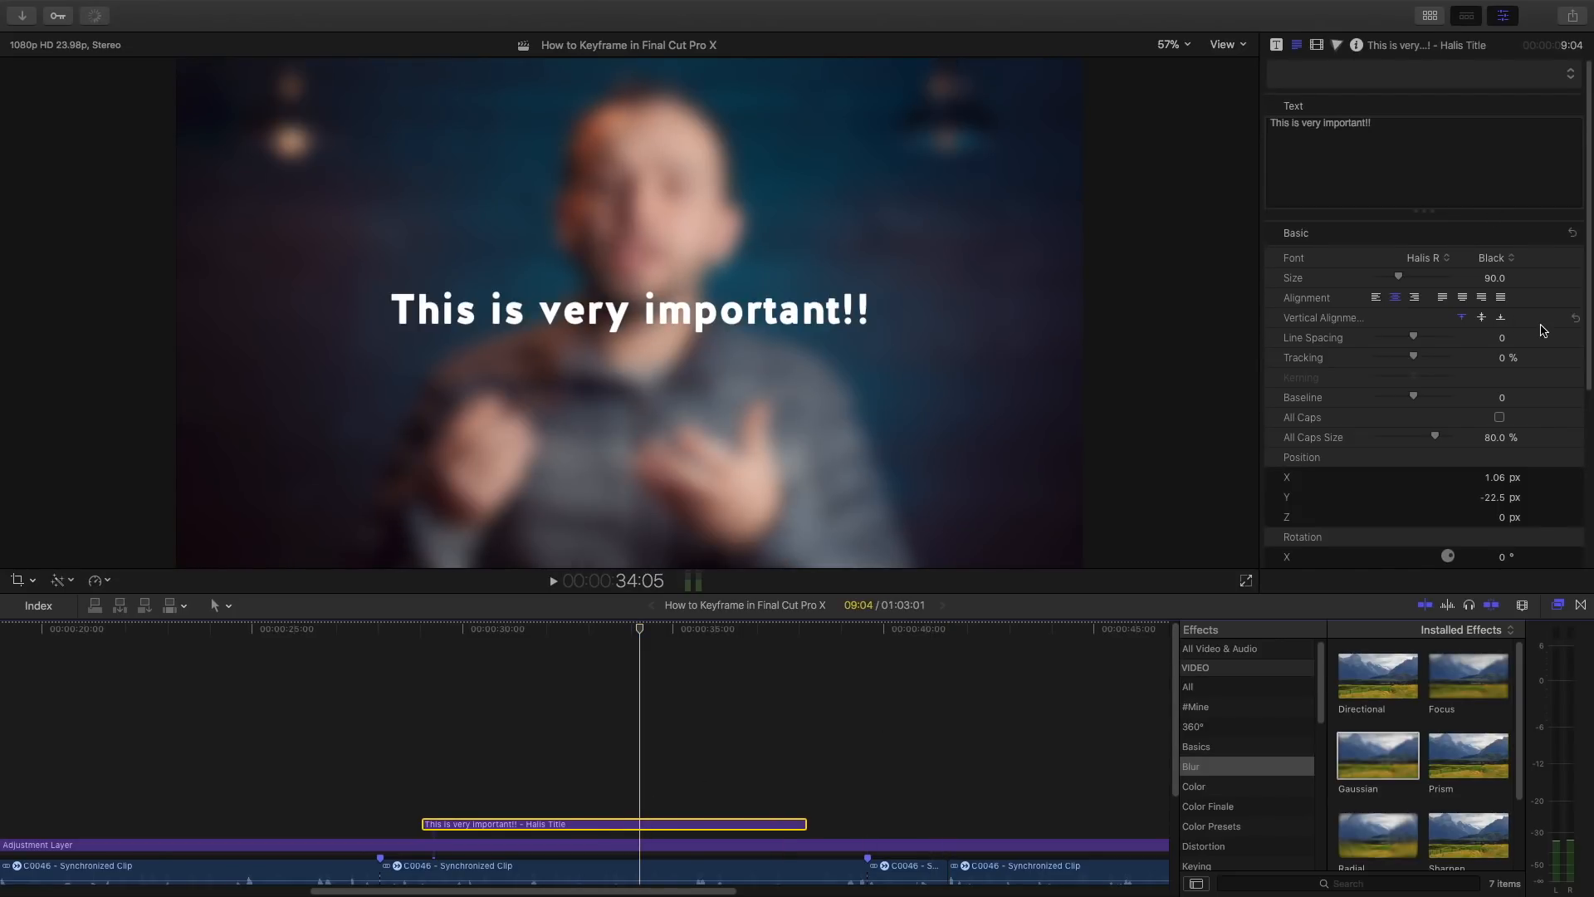
{"action": "left_click", "coordinate": [1499, 417]}
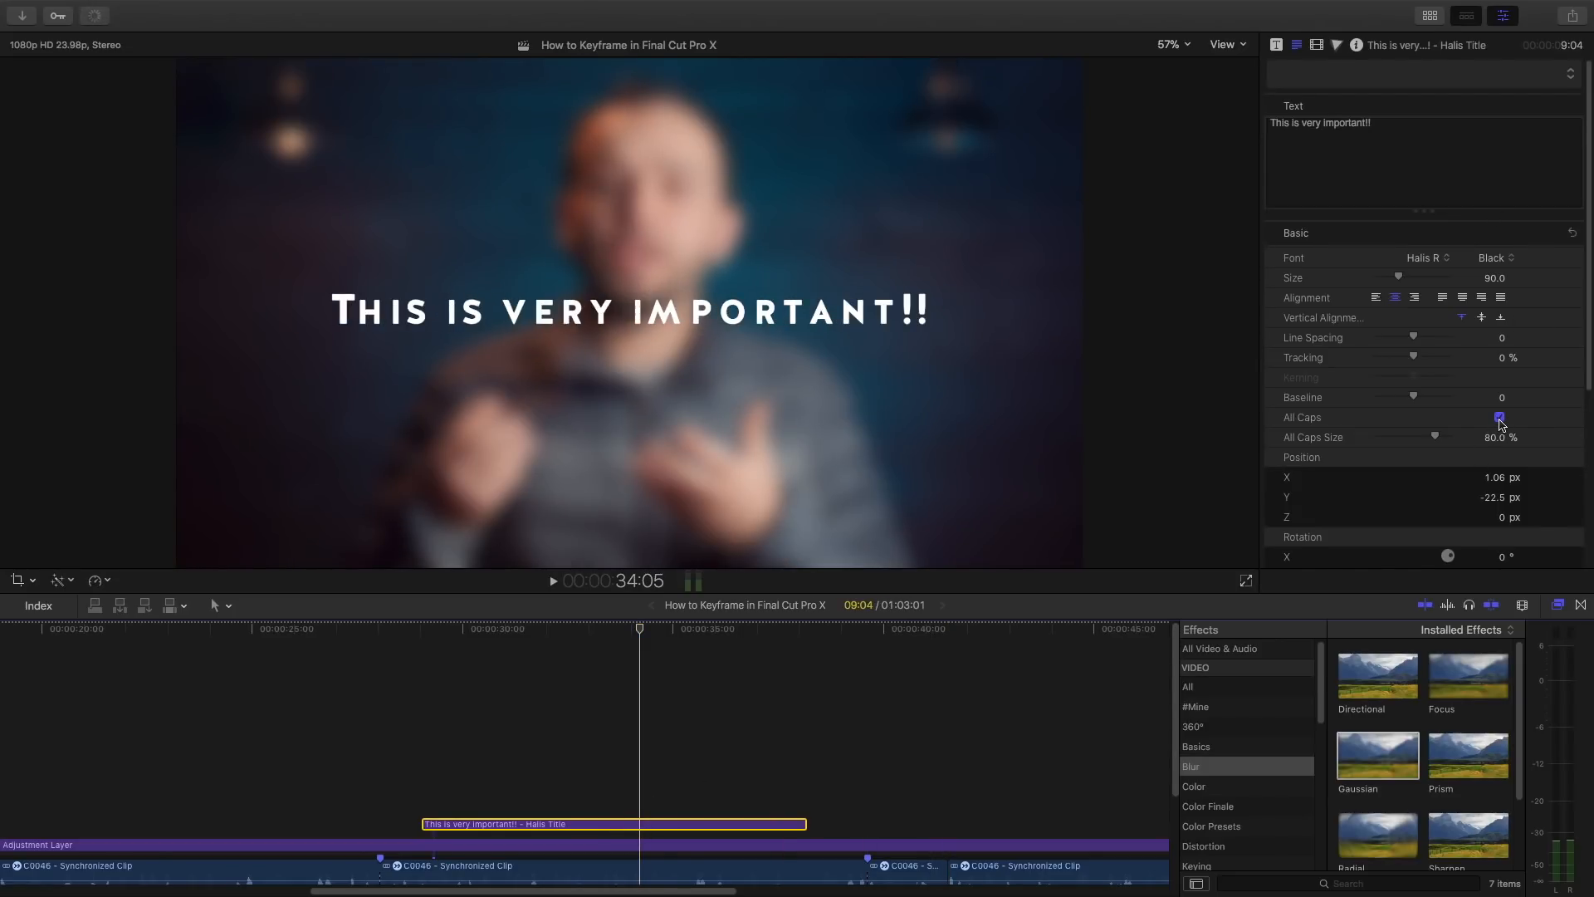
{"action": "left_click", "coordinate": [1493, 258]}
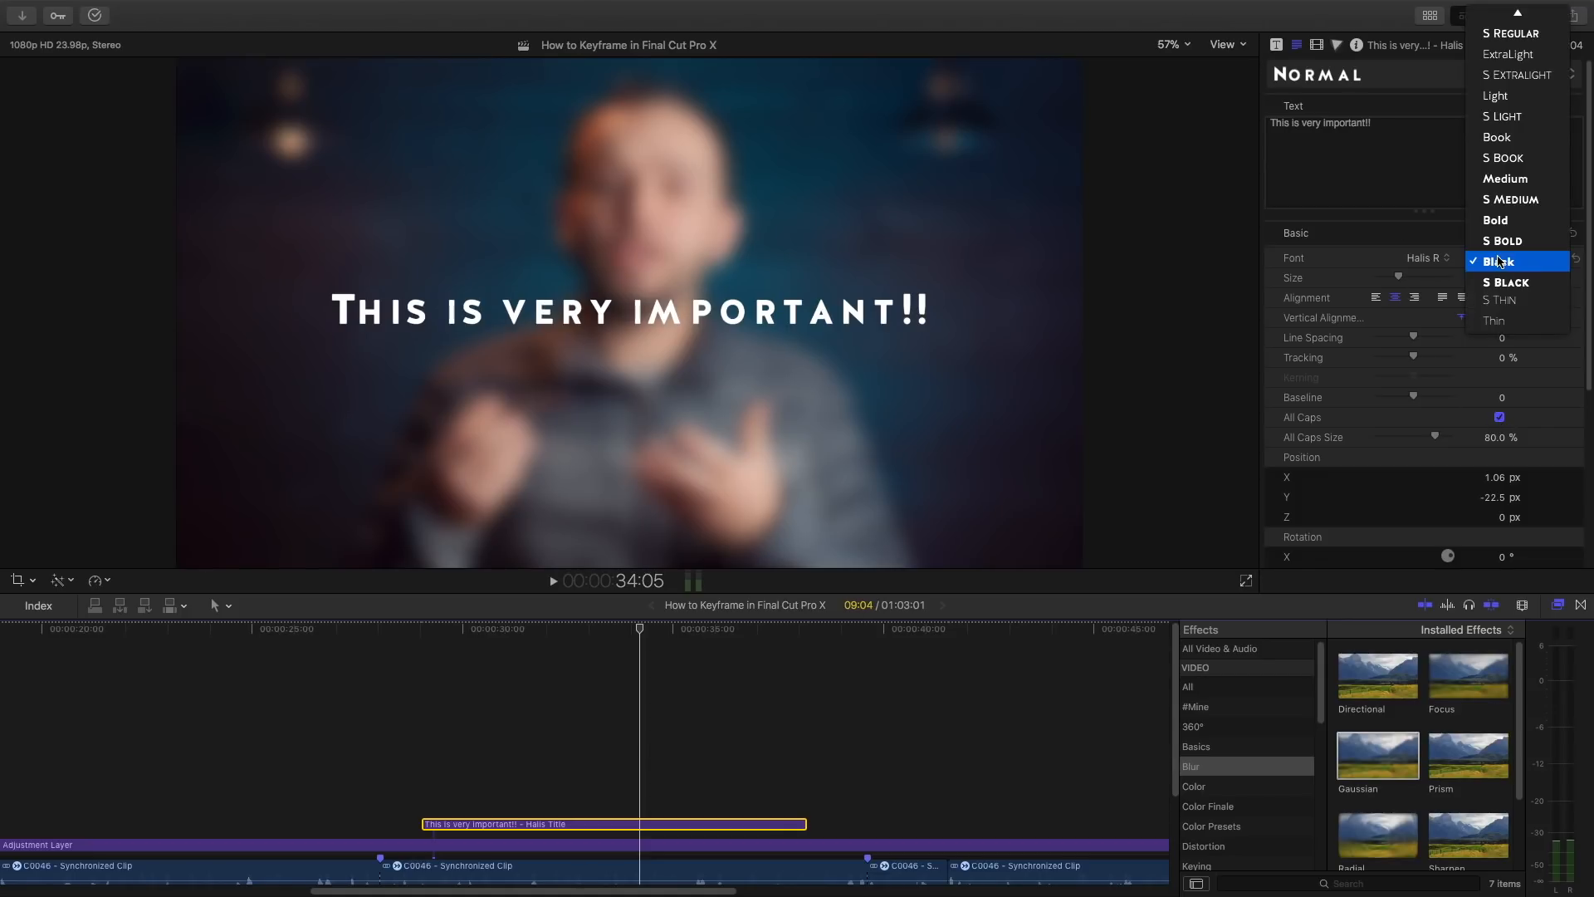
{"action": "left_click", "coordinate": [1504, 282]}
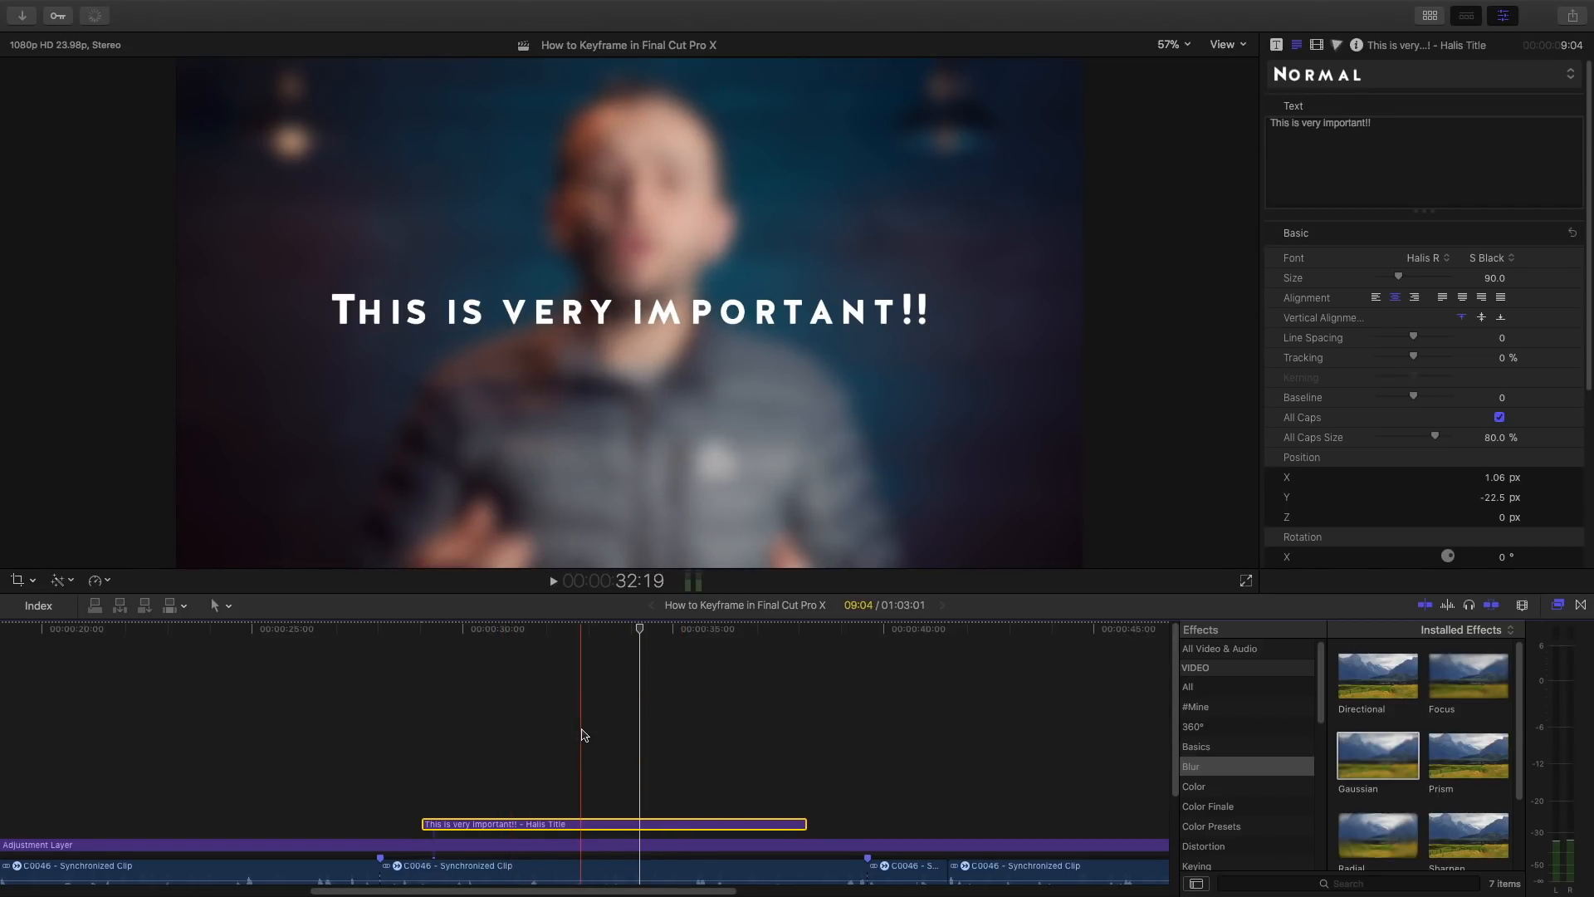
Place the playhead on the marker at 47:10, after the blurred section
{"action": "left_click_drag", "start_coordinate": [645, 890], "coordinate": [832, 891]}
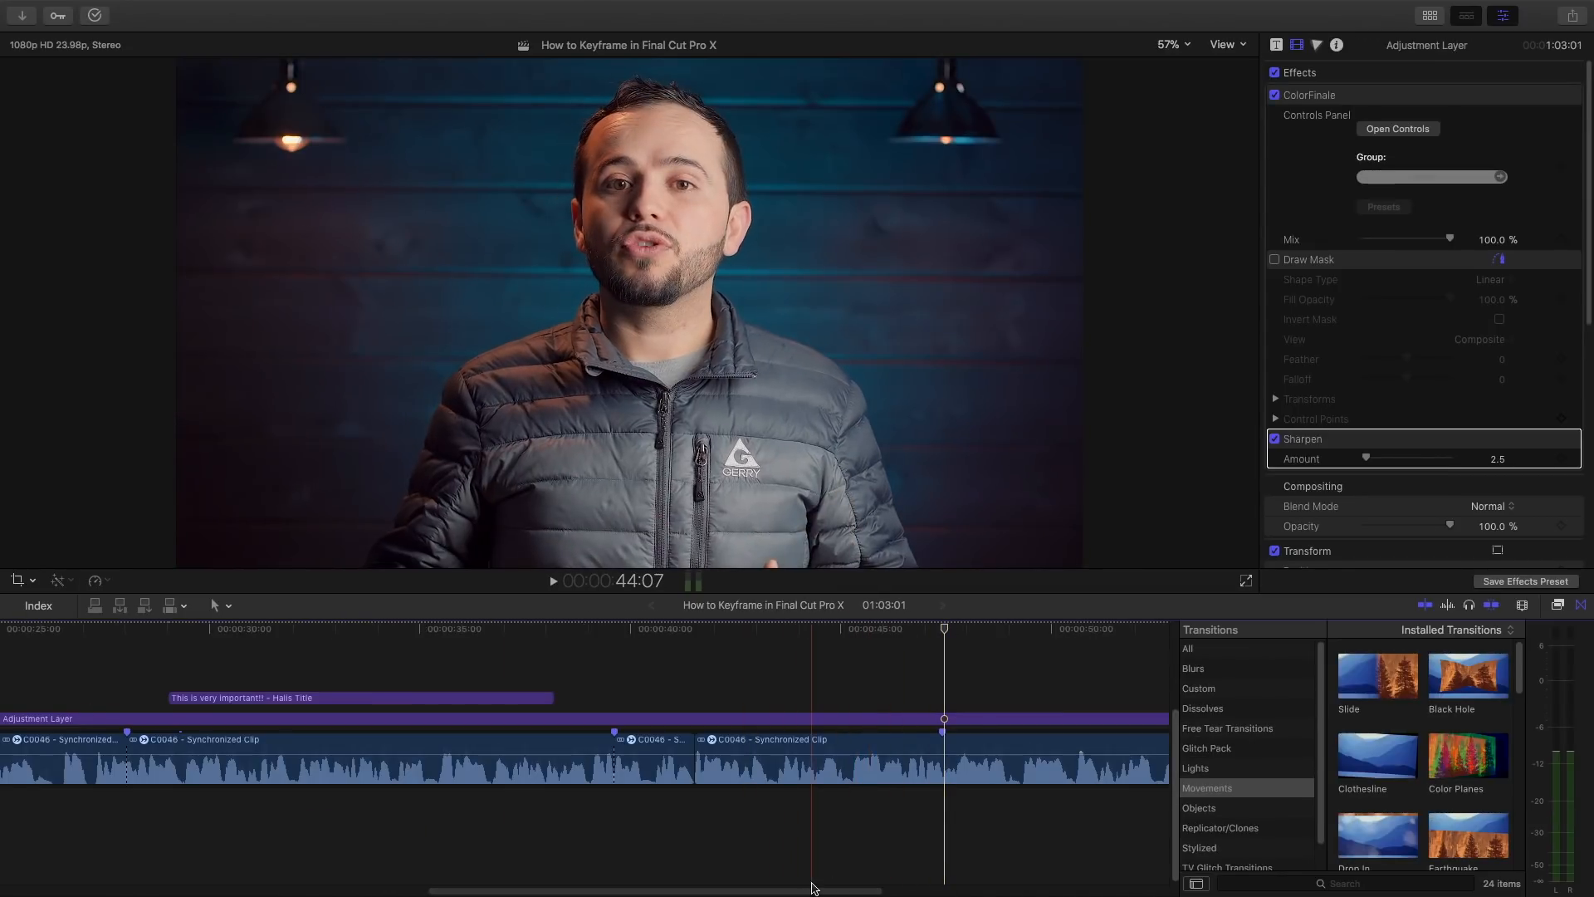
{"action": "left_click", "coordinate": [812, 889]}
{"action": "left_click_drag", "start_coordinate": [812, 889], "coordinate": [859, 889]}
{"action": "left_click", "coordinate": [823, 636]}
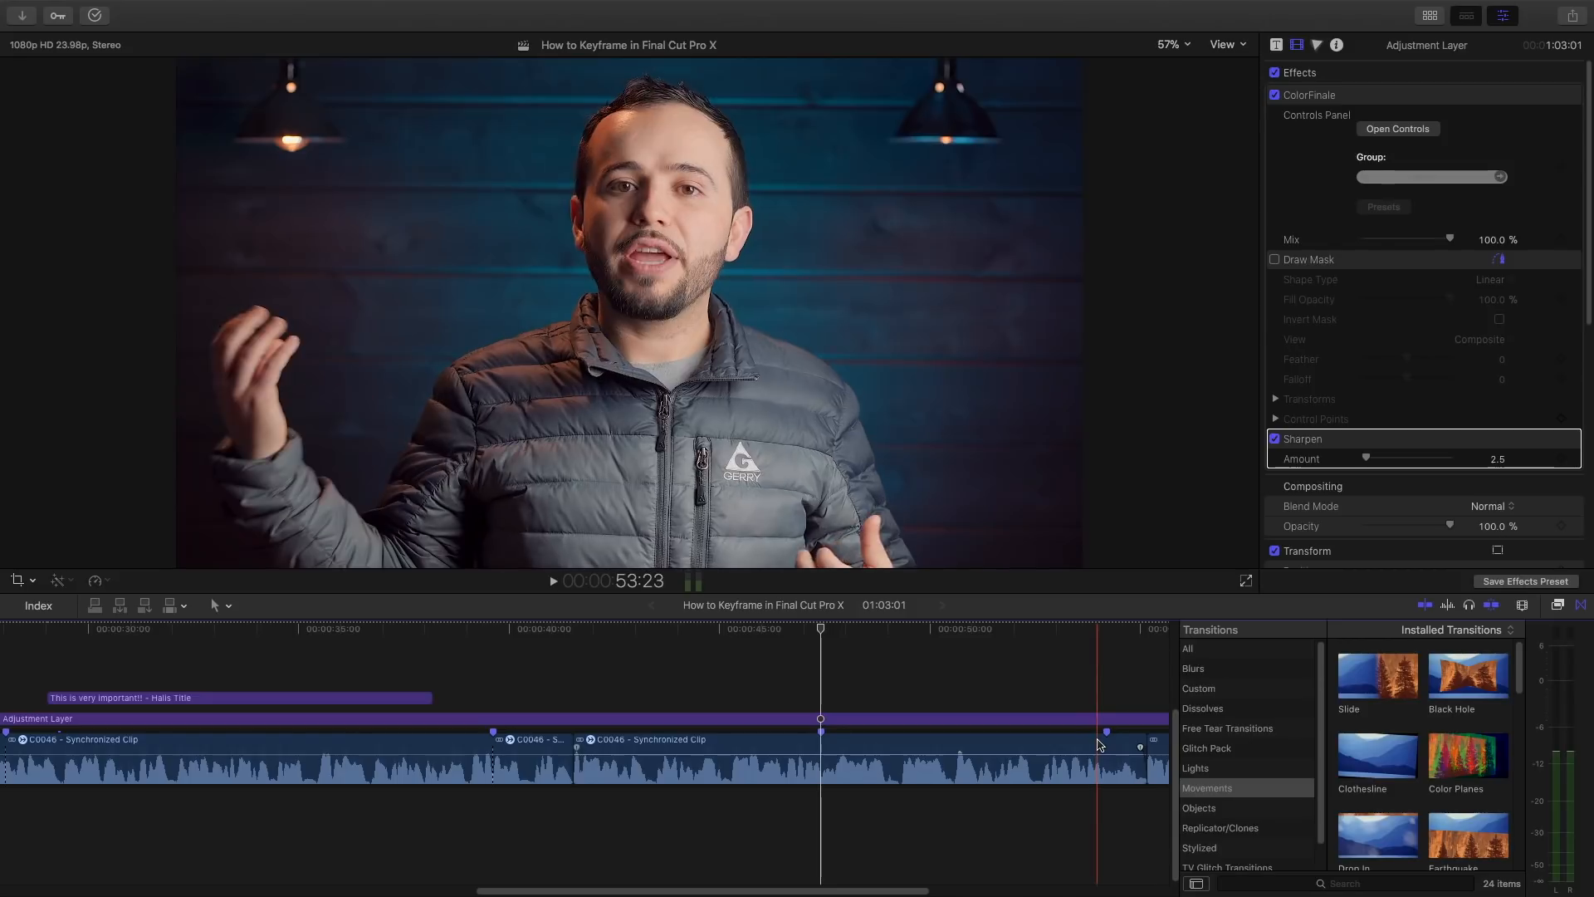
Add the black Custom solid generator above the clip at 47:10 and trim its end to the following marker, making it 6:19 long
{"action": "key", "text": "super+equal"}
{"action": "key", "text": "super+equal"}
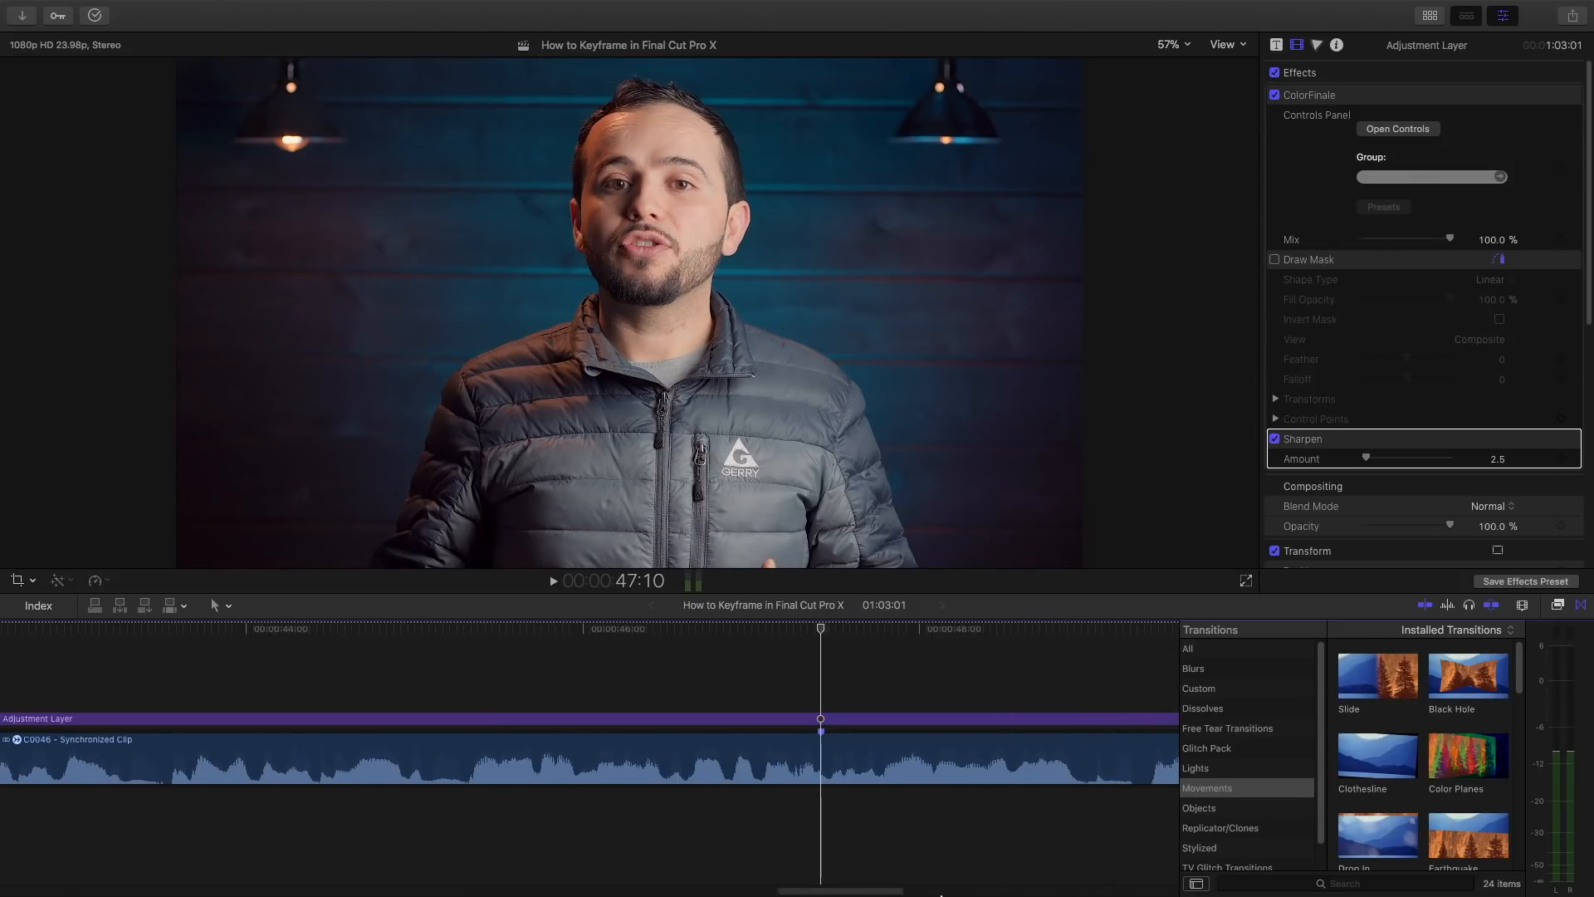
{"action": "left_click_drag", "start_coordinate": [789, 892], "coordinate": [885, 896]}
{"action": "key", "text": "super+minus"}
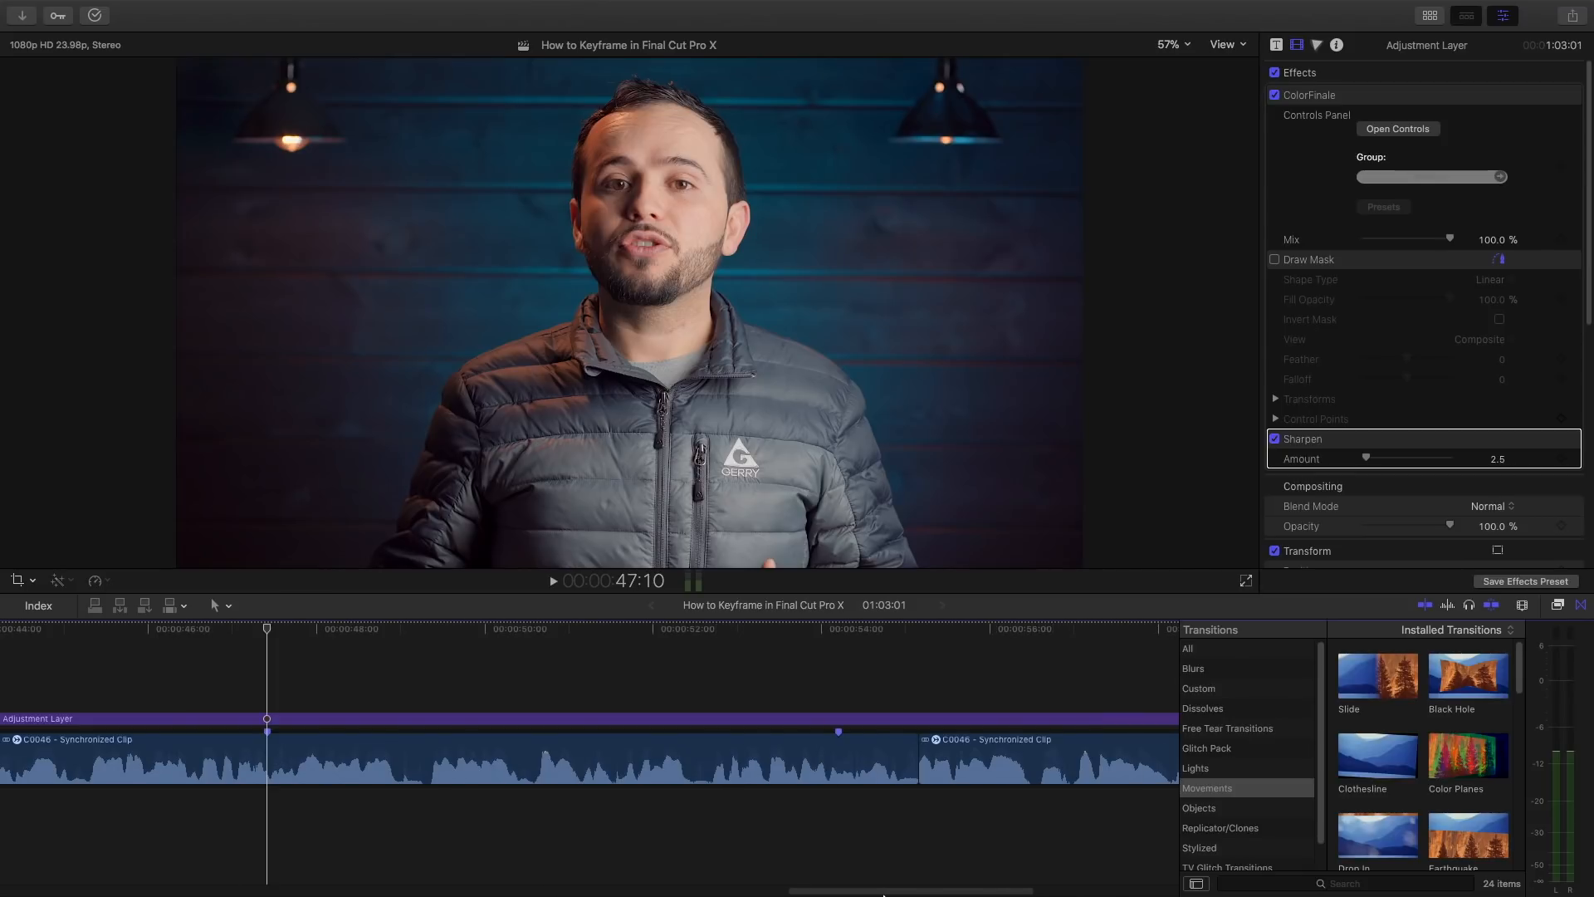
{"action": "key", "text": "ctrl+super+1"}
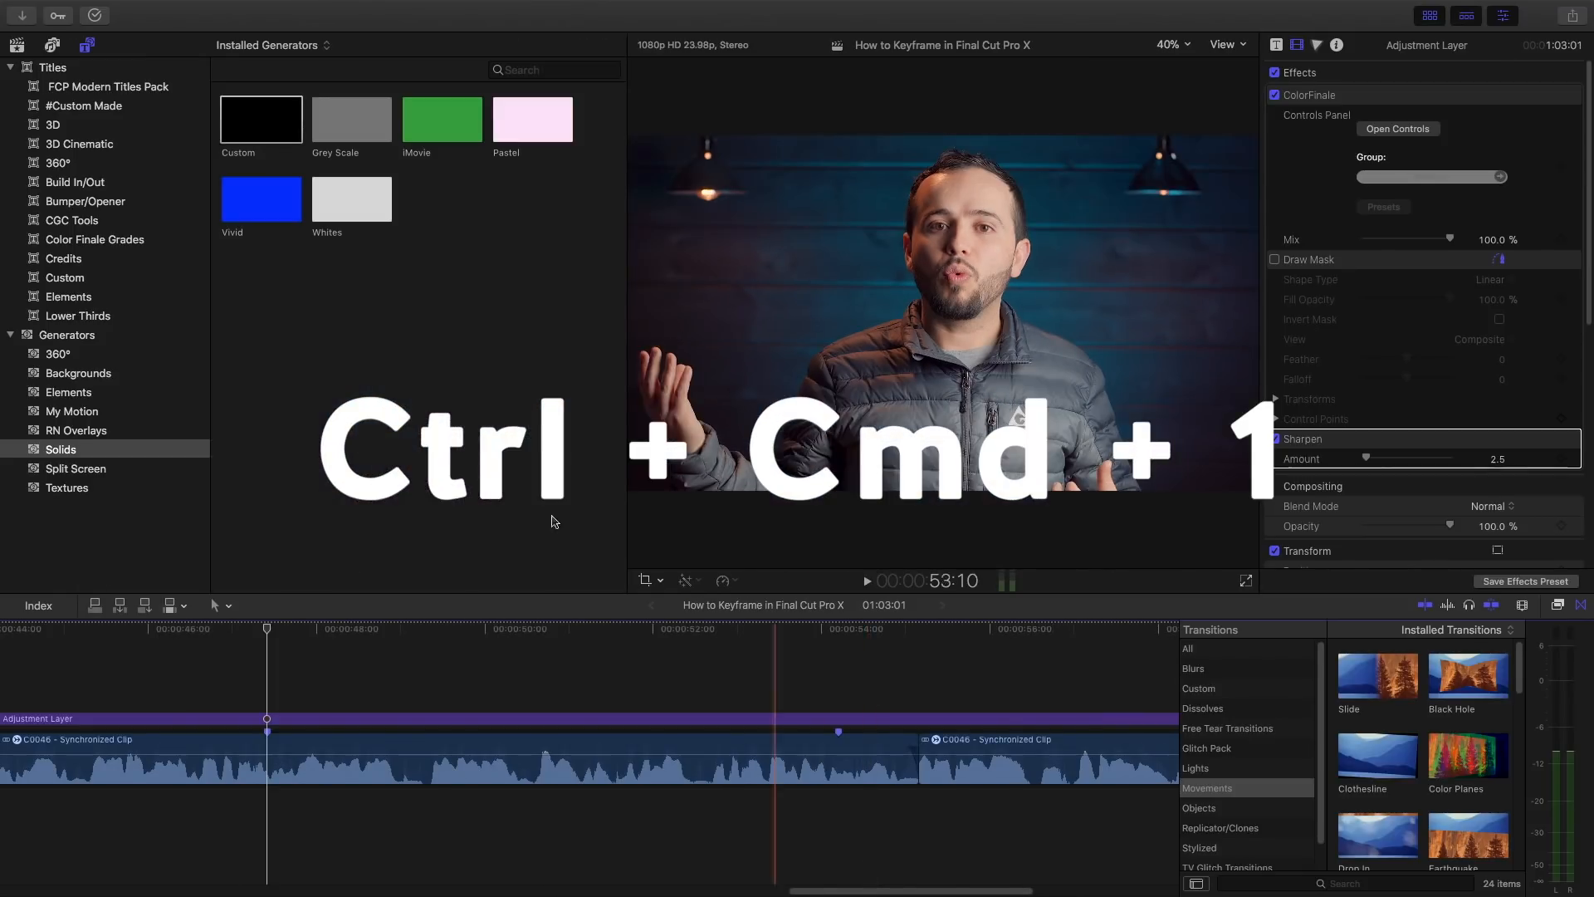
{"action": "left_click_drag", "start_coordinate": [286, 129], "coordinate": [273, 676]}
{"action": "left_click_drag", "start_coordinate": [1105, 677], "coordinate": [836, 728]}
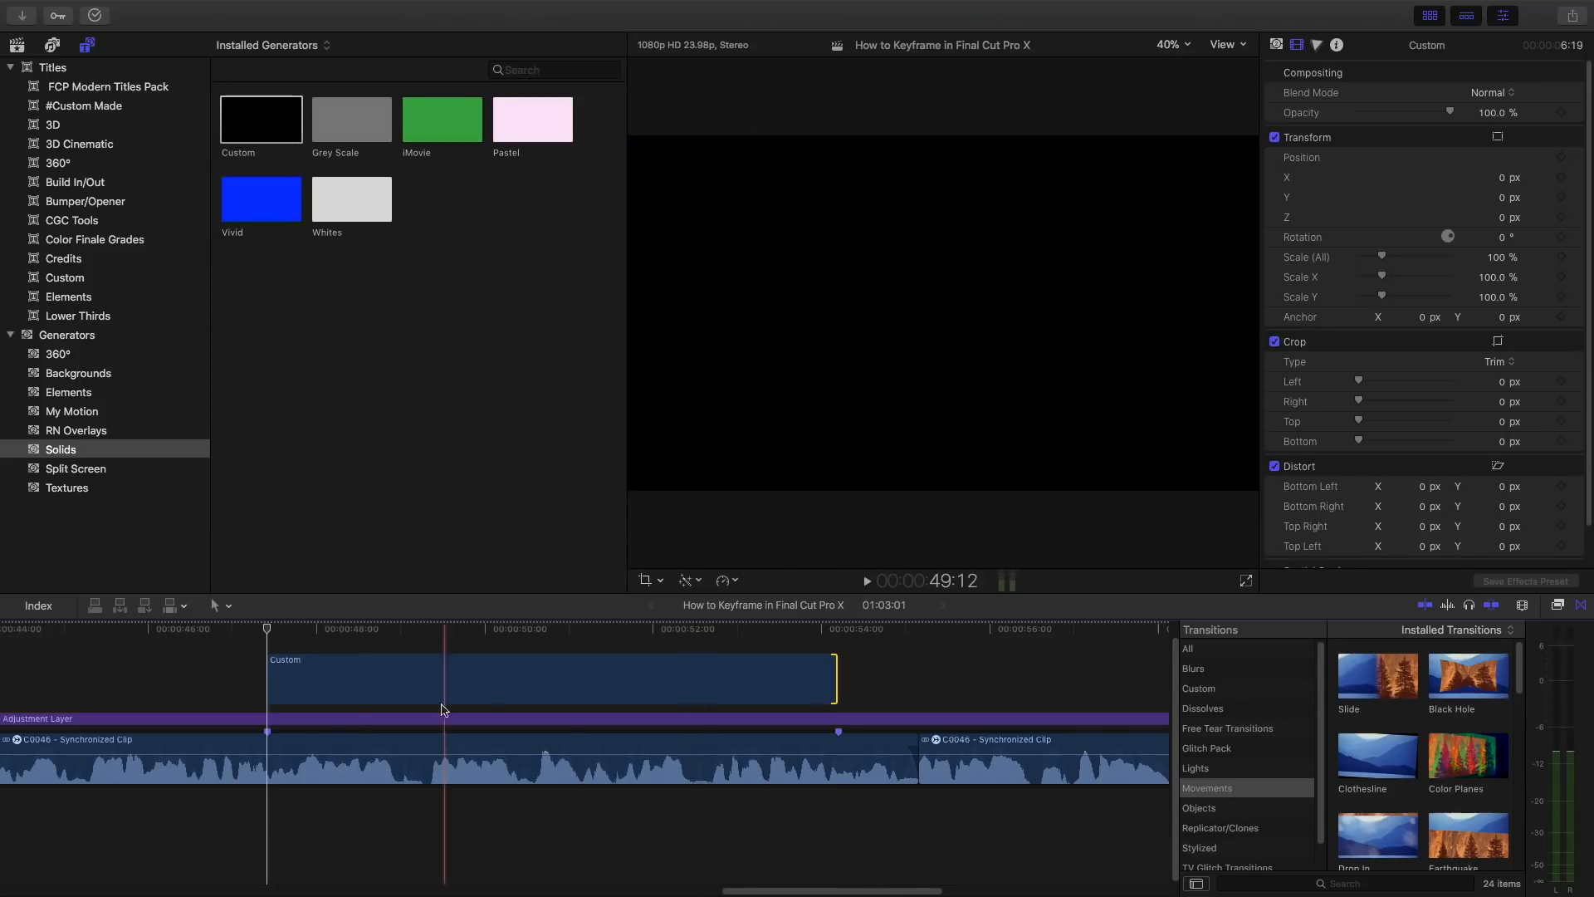
{"action": "left_click", "coordinate": [785, 683]}
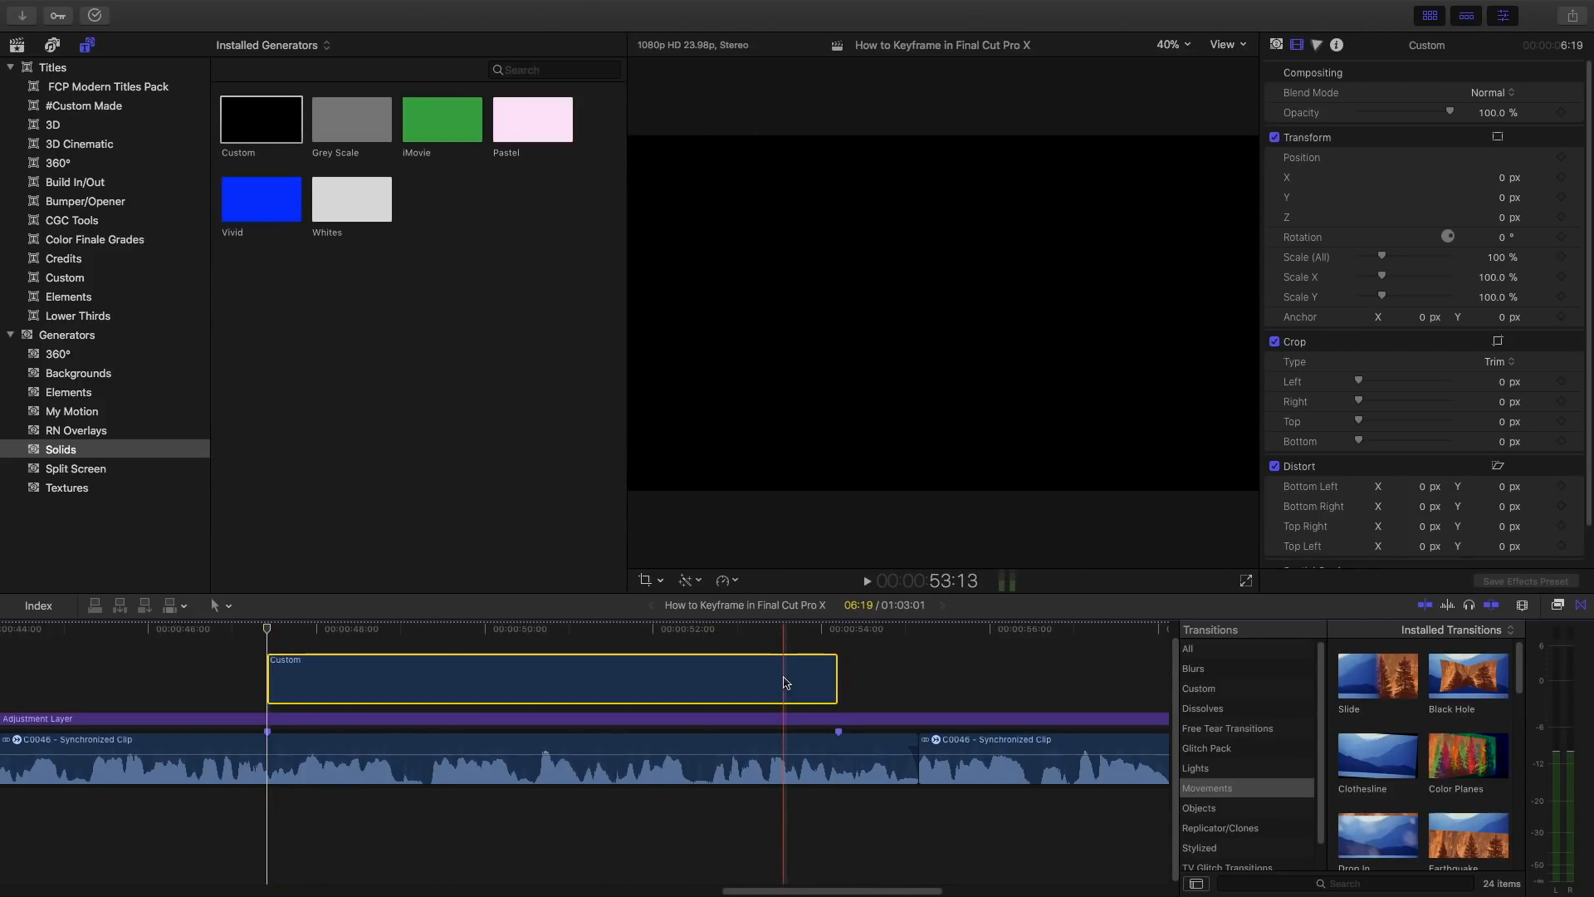
{"action": "key", "text": "ctrl+super+1"}
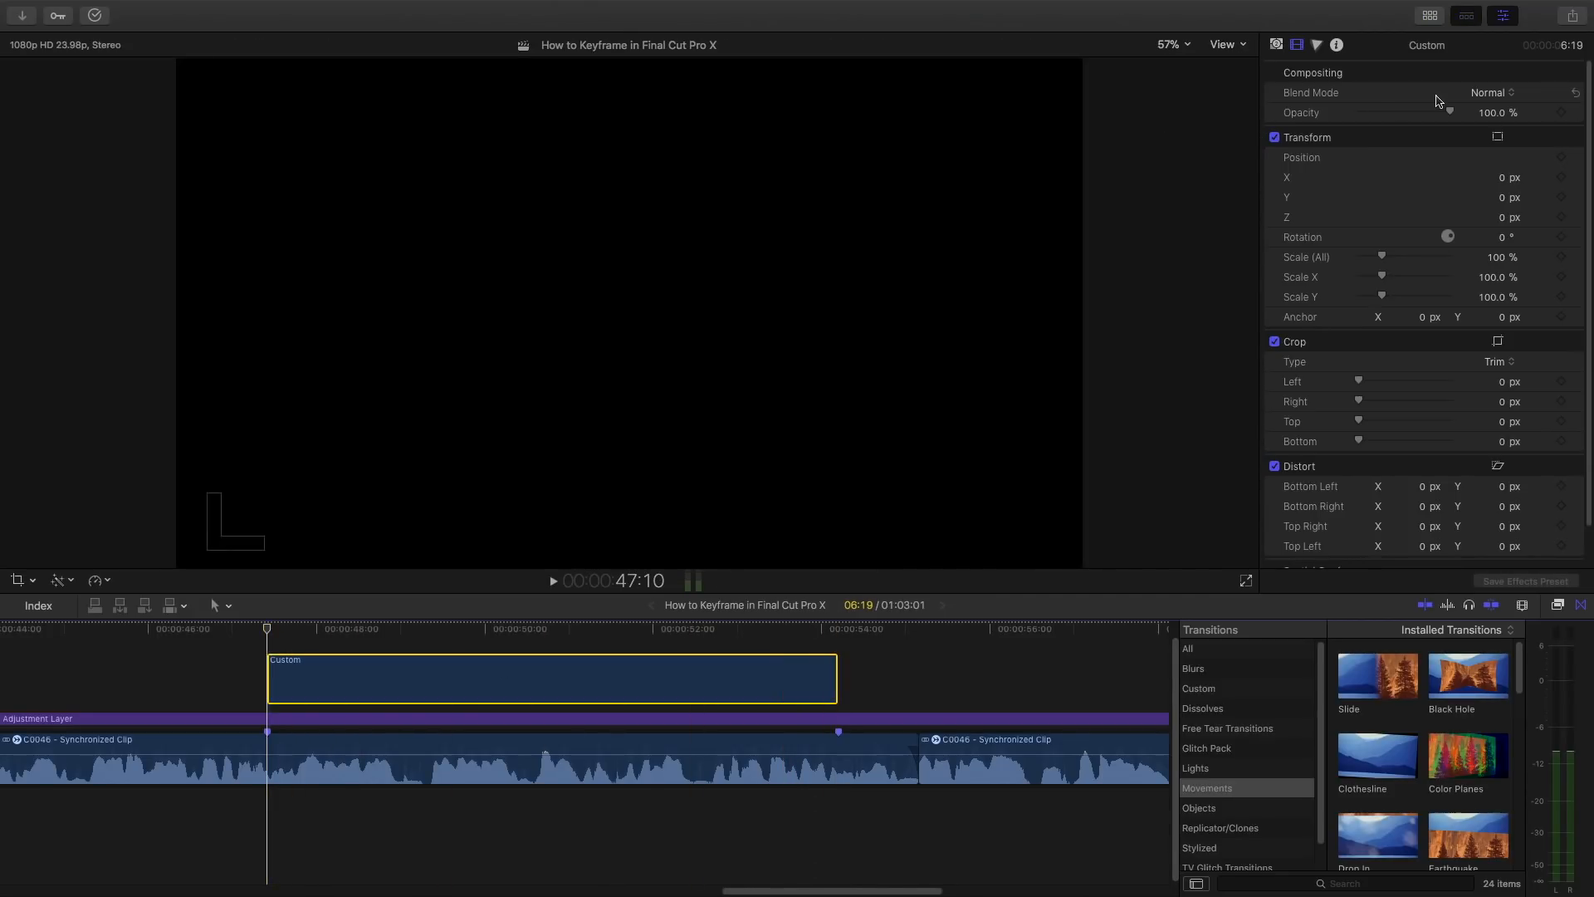
Set the Custom solid's color to the saved dark blue swatch with Red 0.14, Green 0.29 and Blue 0.4
{"action": "left_click", "coordinate": [1299, 48]}
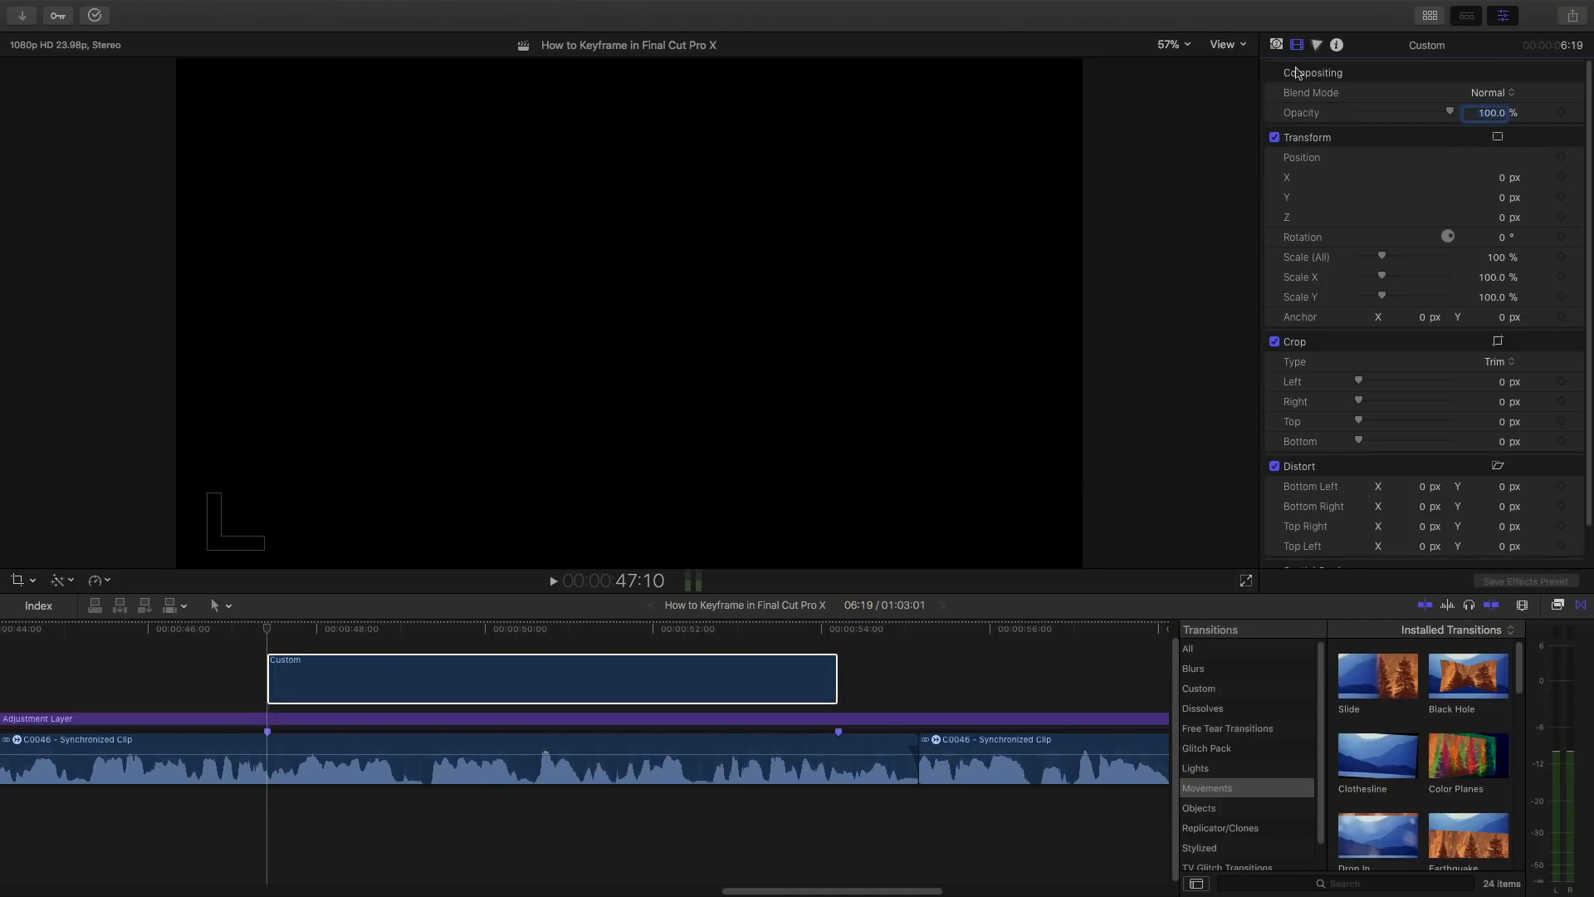
{"action": "left_click", "coordinate": [1277, 45]}
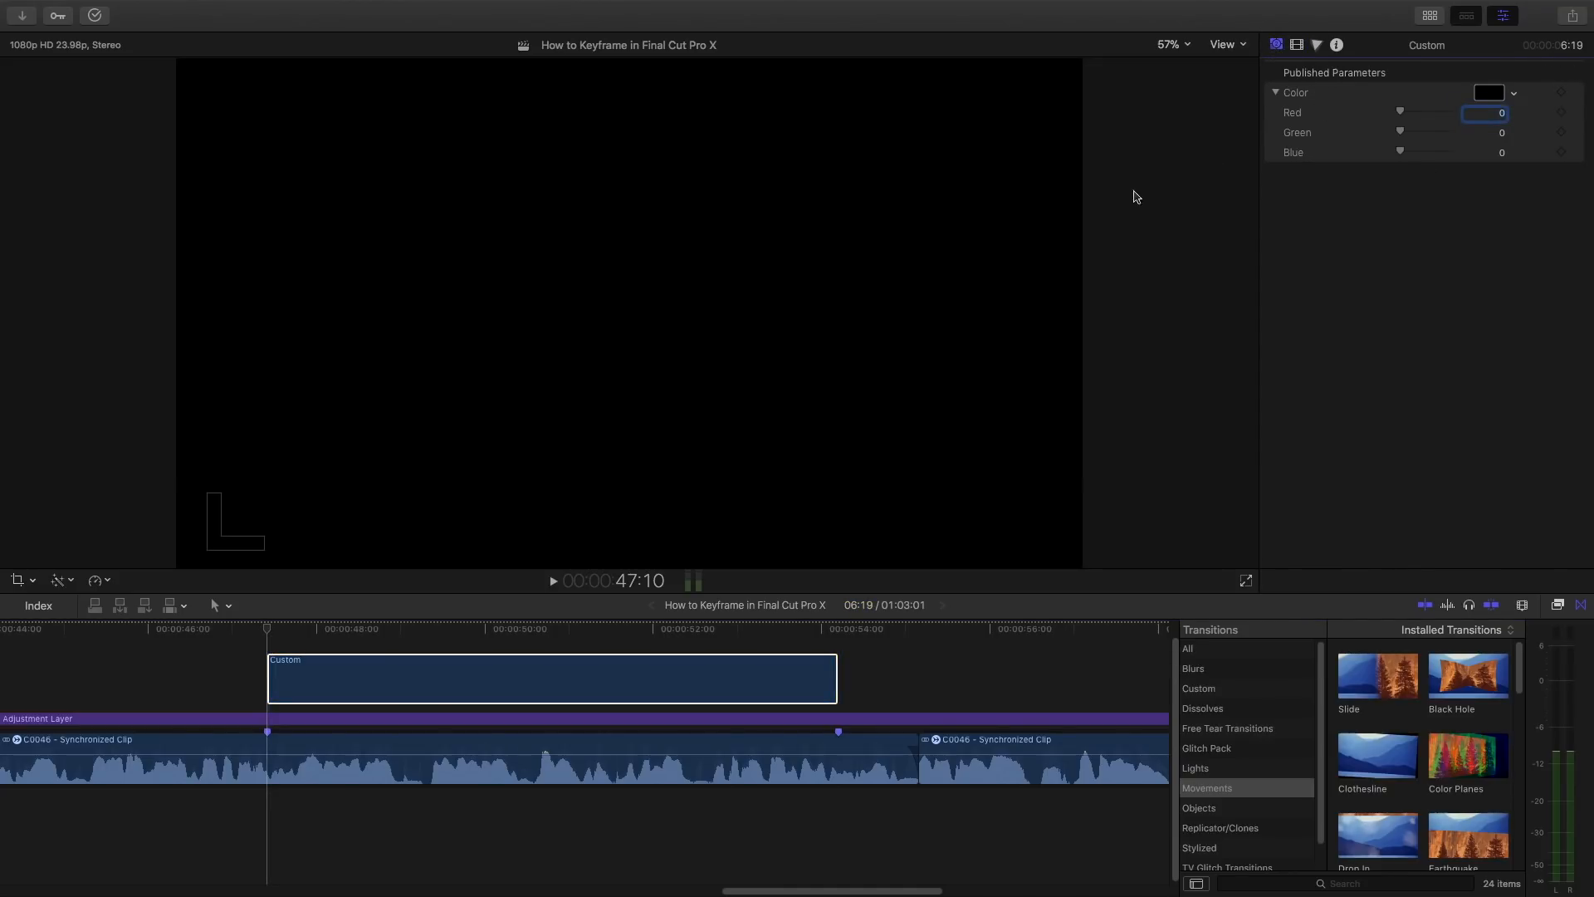
{"action": "left_click", "coordinate": [667, 701]}
{"action": "left_click", "coordinate": [1488, 98]}
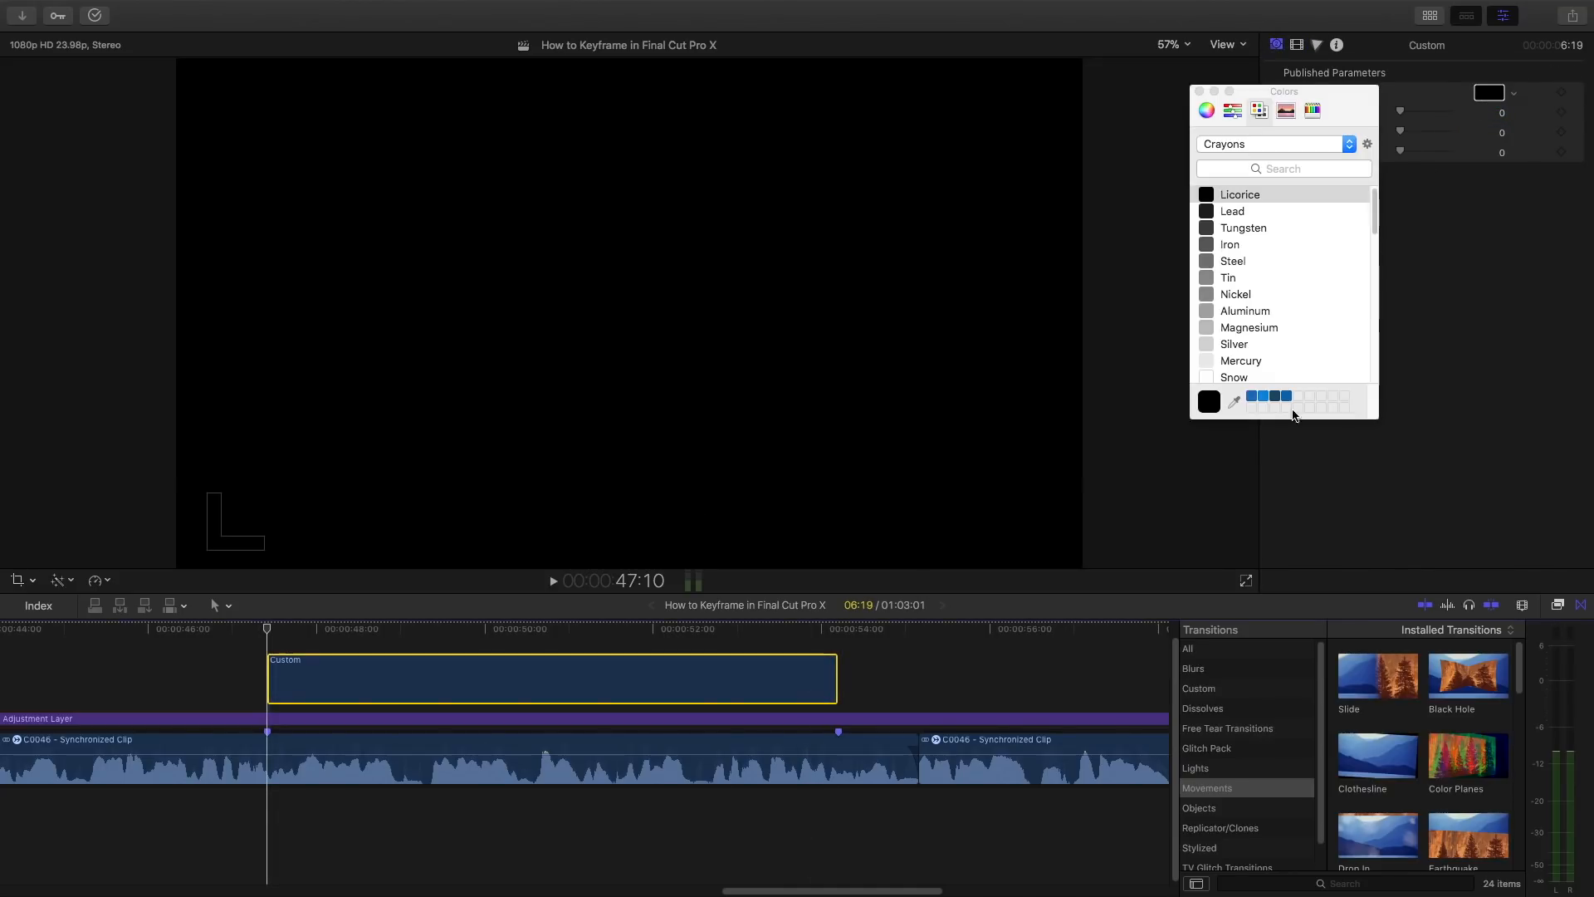
{"action": "left_click", "coordinate": [1291, 399]}
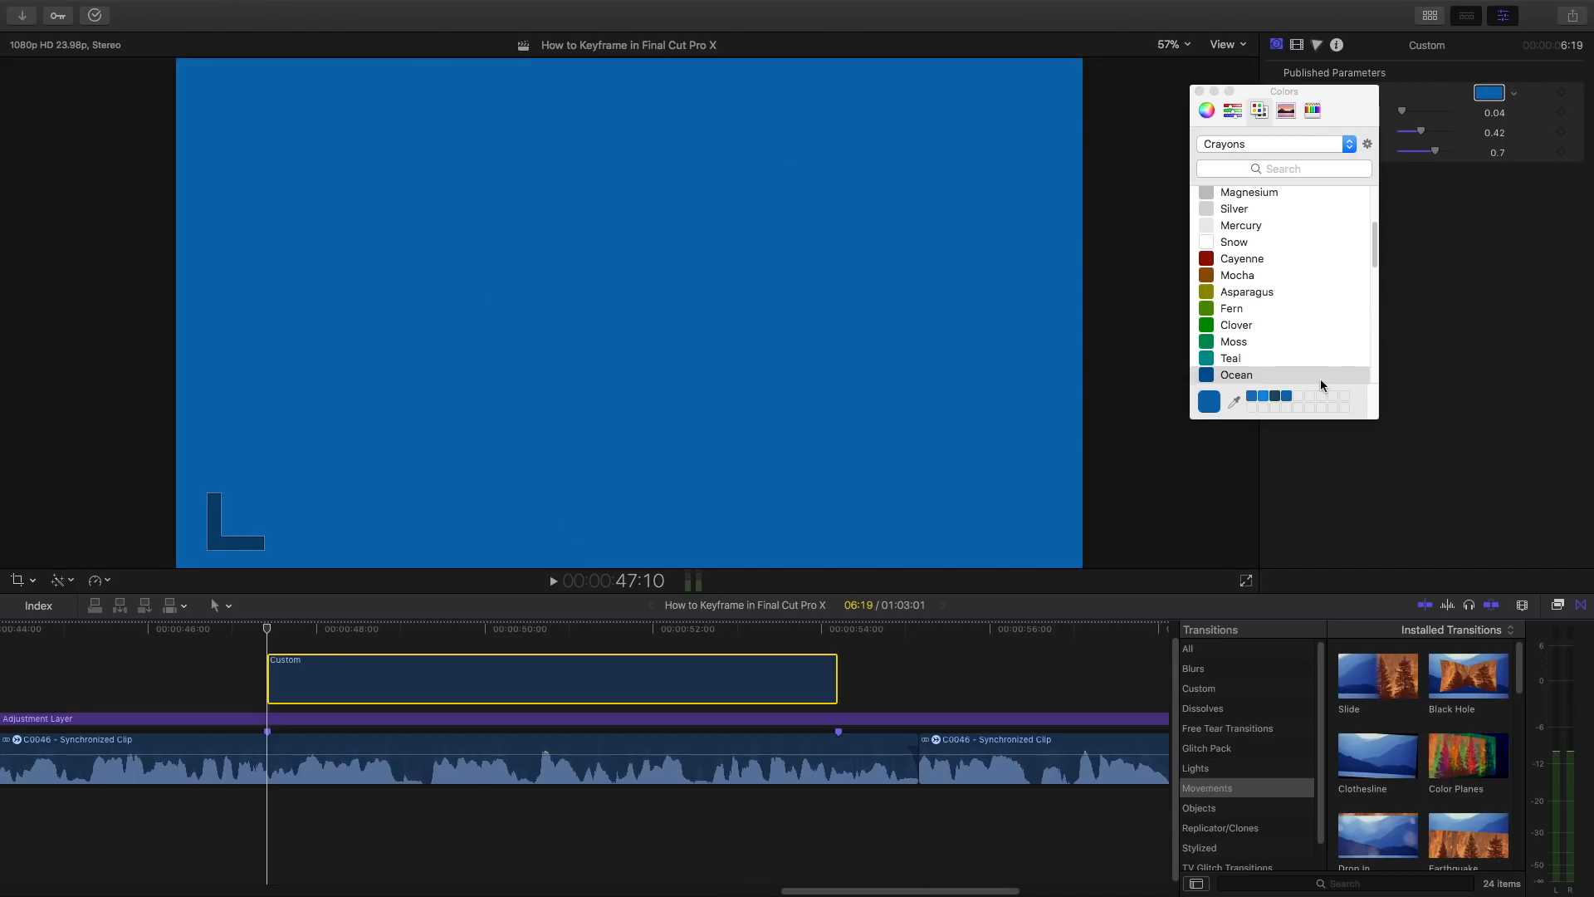
{"action": "left_click", "coordinate": [1279, 398]}
{"action": "left_click", "coordinate": [1198, 92]}
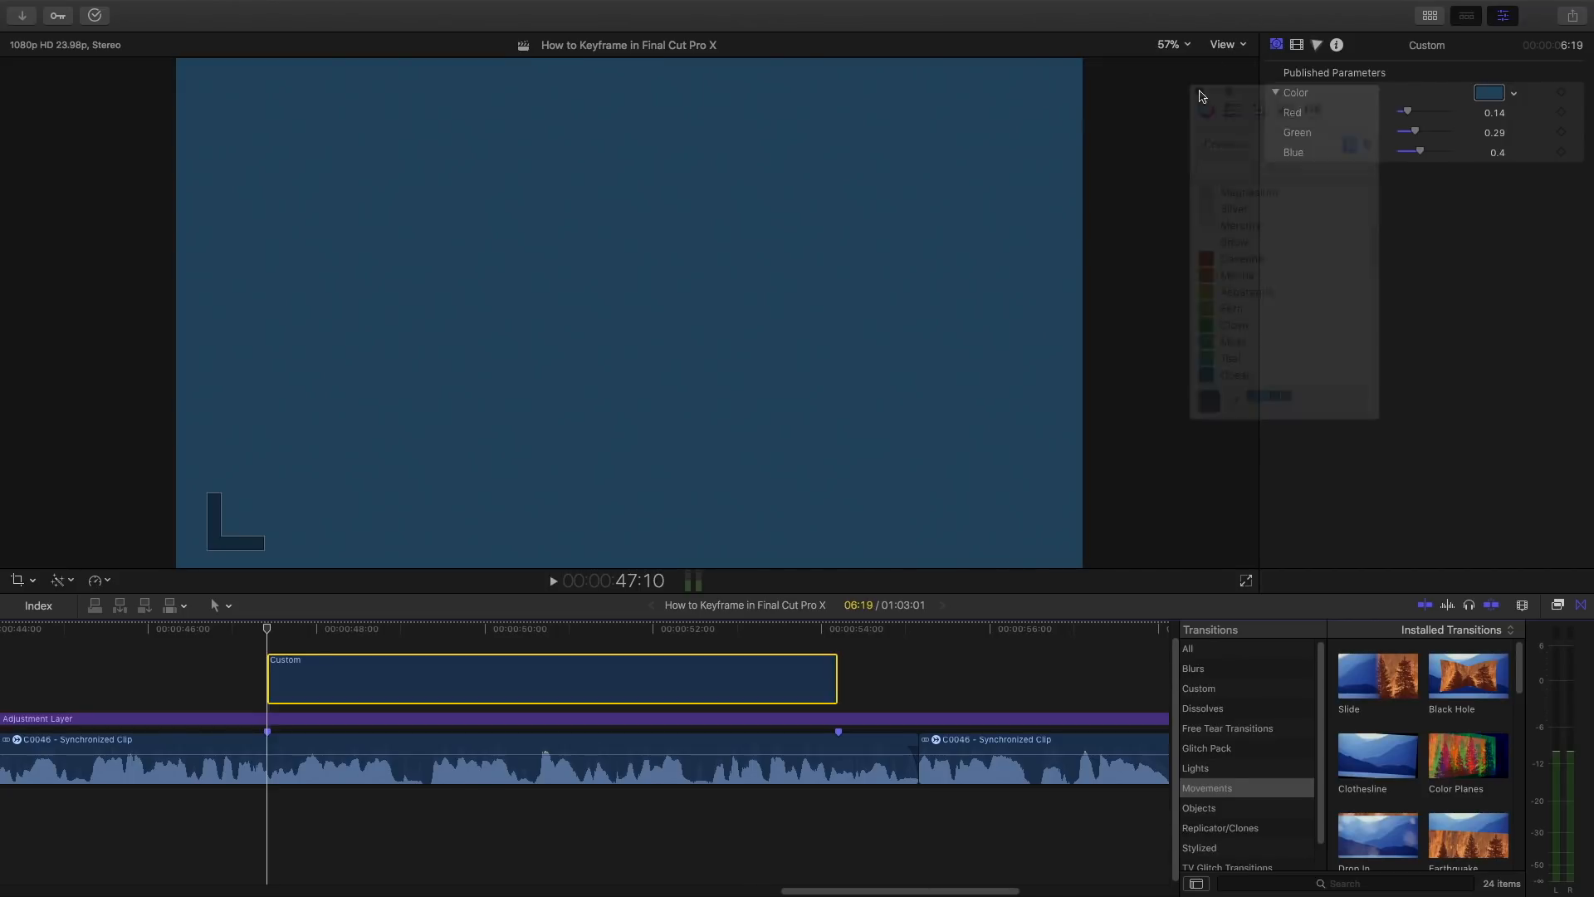
Crop the blue solid with the Trim type by setting its Right crop to 1296 px
{"action": "left_click", "coordinate": [1298, 46]}
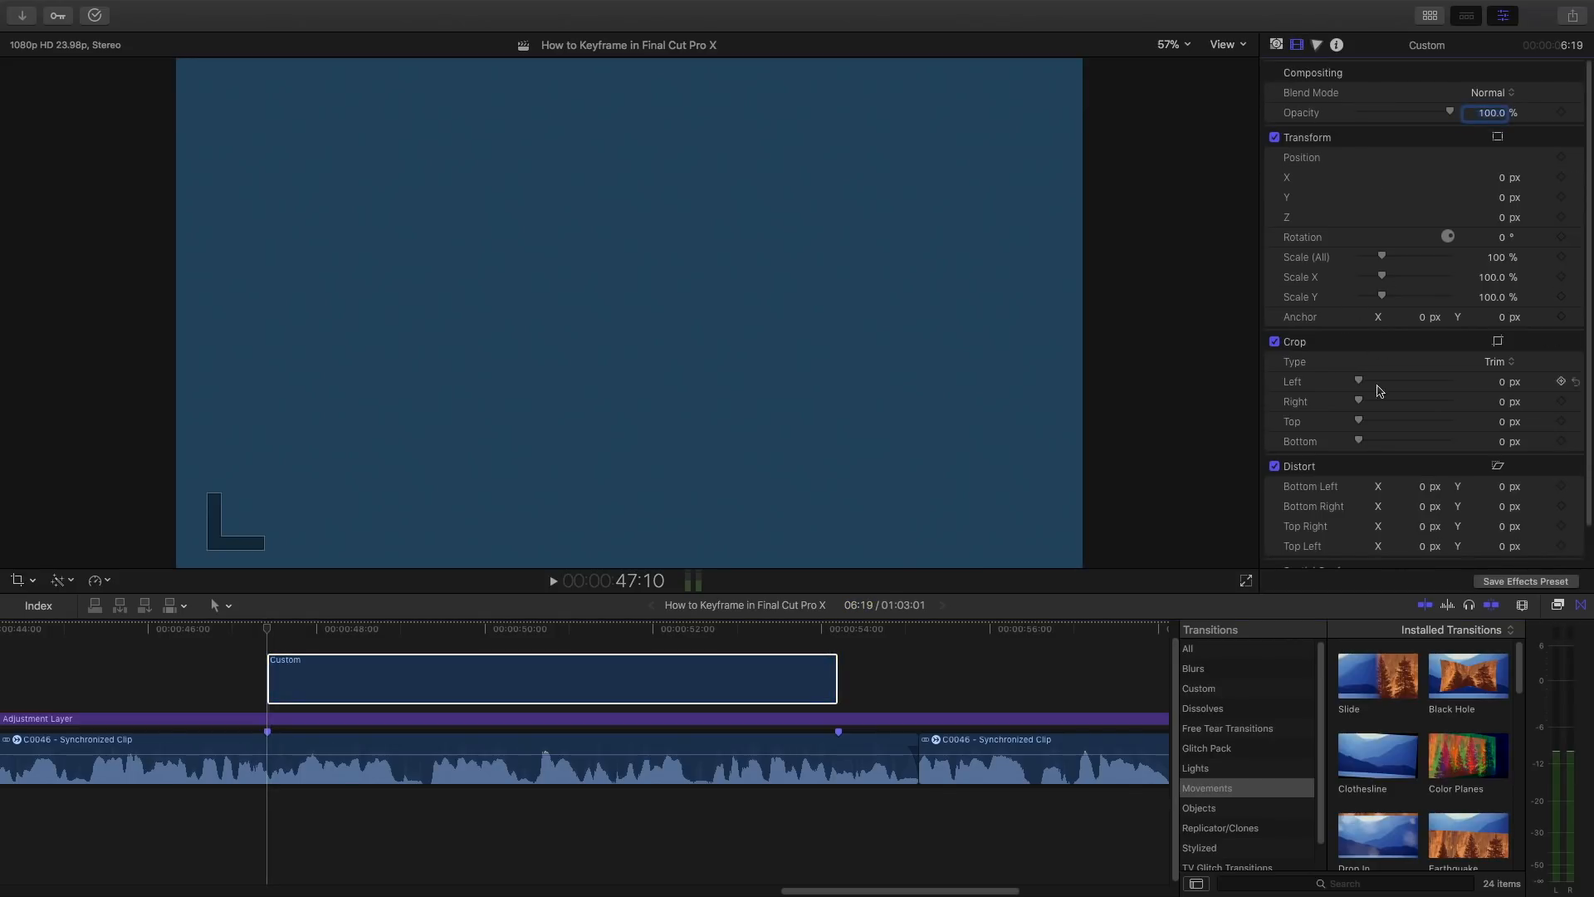
{"action": "left_click_drag", "start_coordinate": [1362, 406], "coordinate": [1478, 421]}
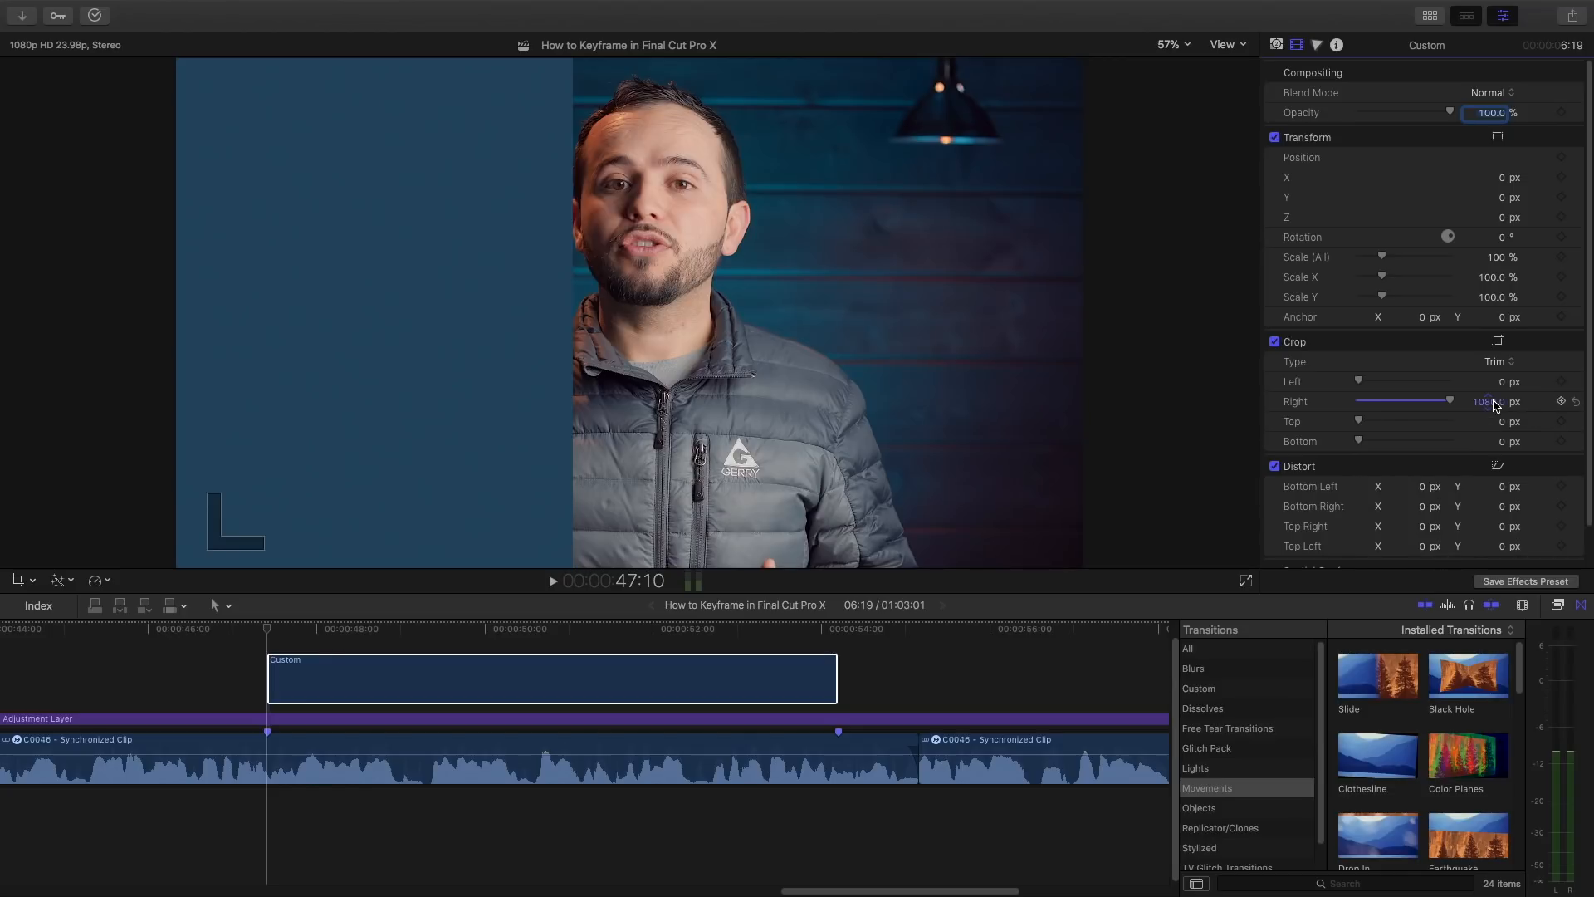
{"action": "left_click_drag", "start_coordinate": [1489, 401], "coordinate": [1489, 401]}
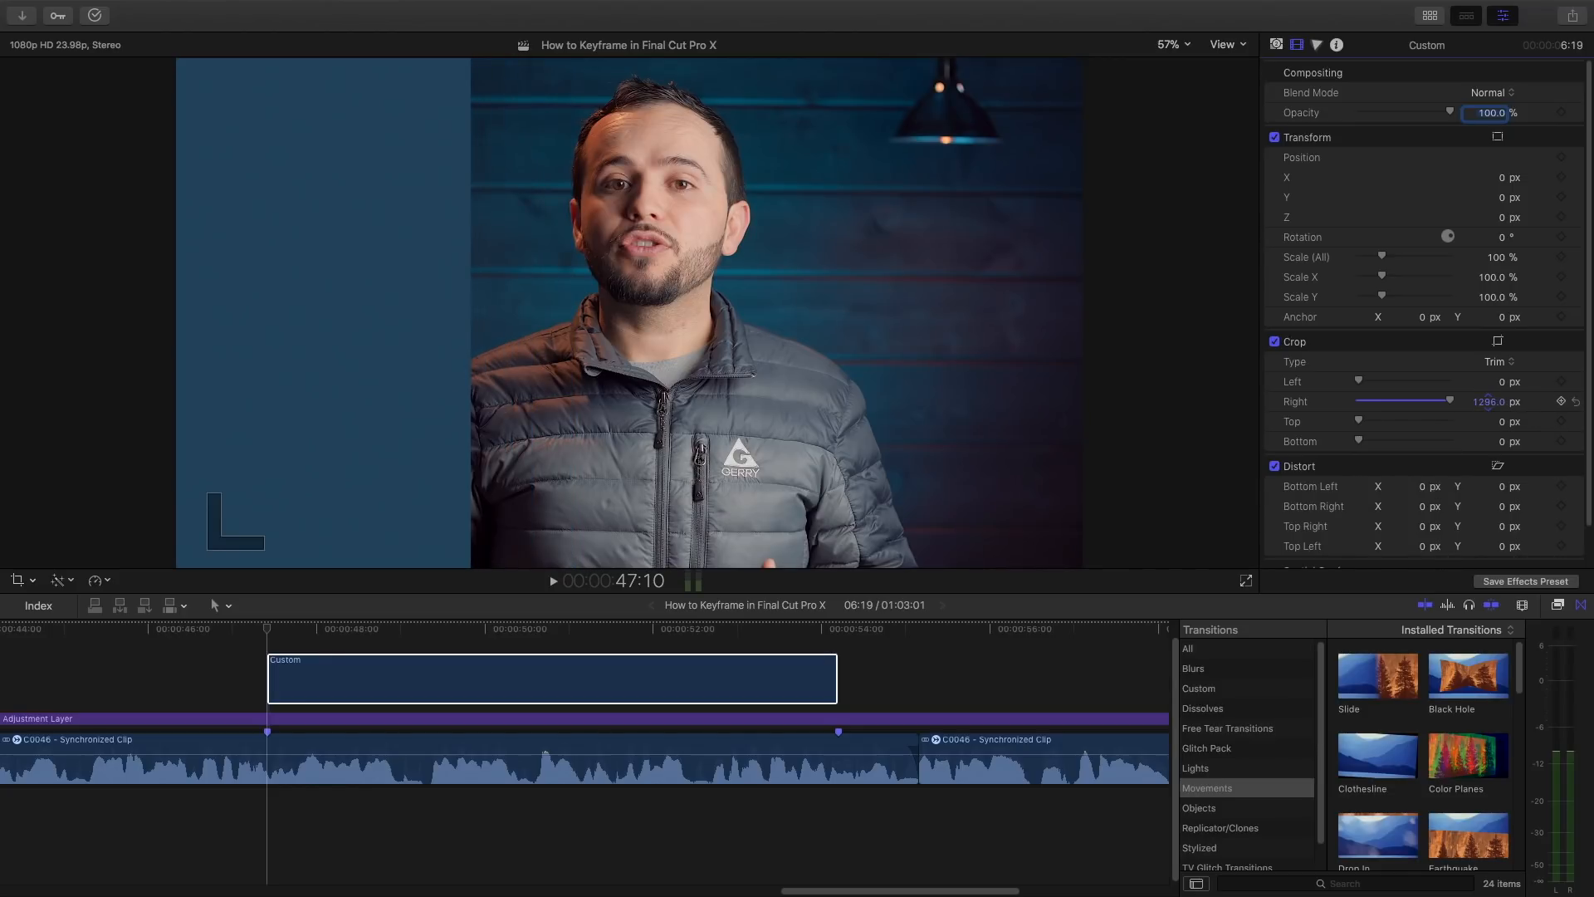
Add a Position keyframe to the blue solid at 47:14, just after its start, and show the clip's video animation
{"action": "left_click", "coordinate": [267, 631]}
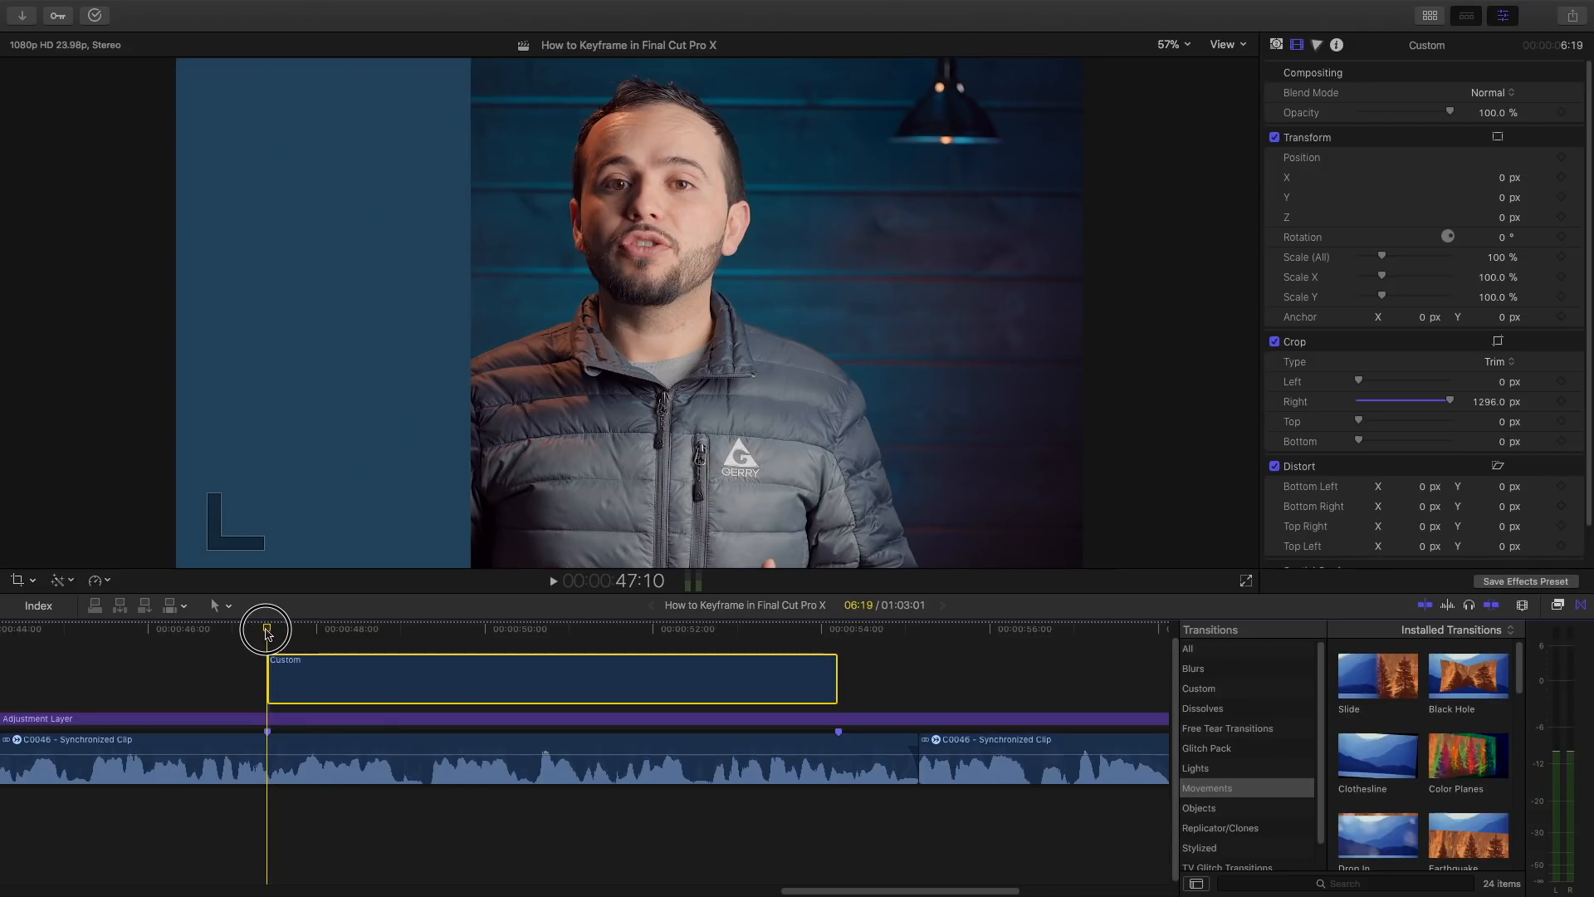
{"action": "left_click_drag", "start_coordinate": [278, 636], "coordinate": [284, 636]}
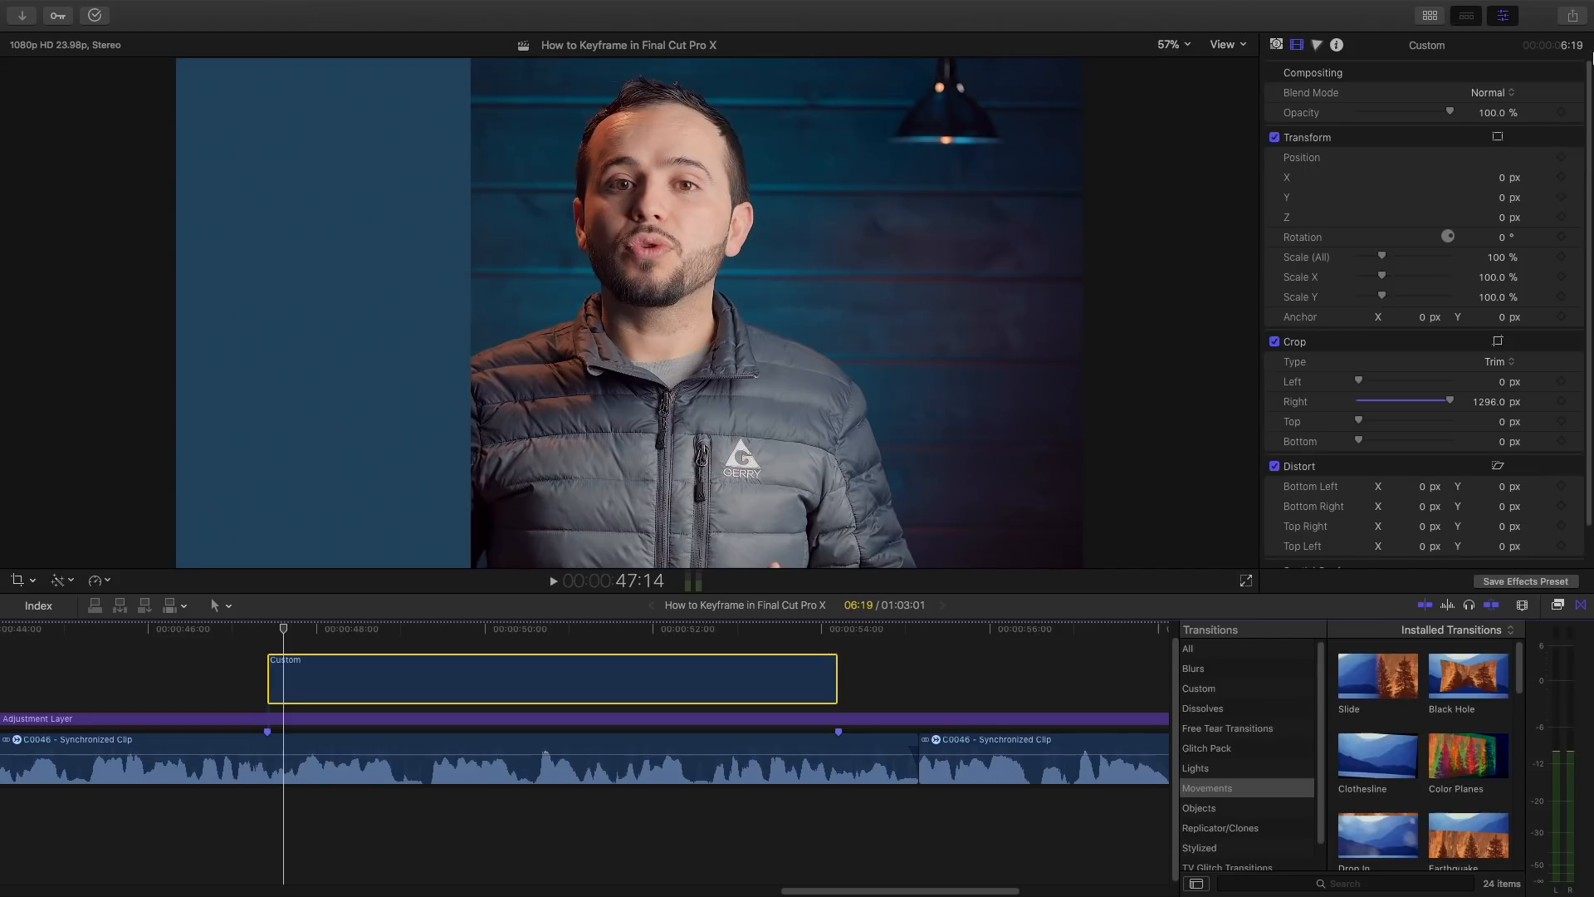
{"action": "left_click", "coordinate": [1562, 159]}
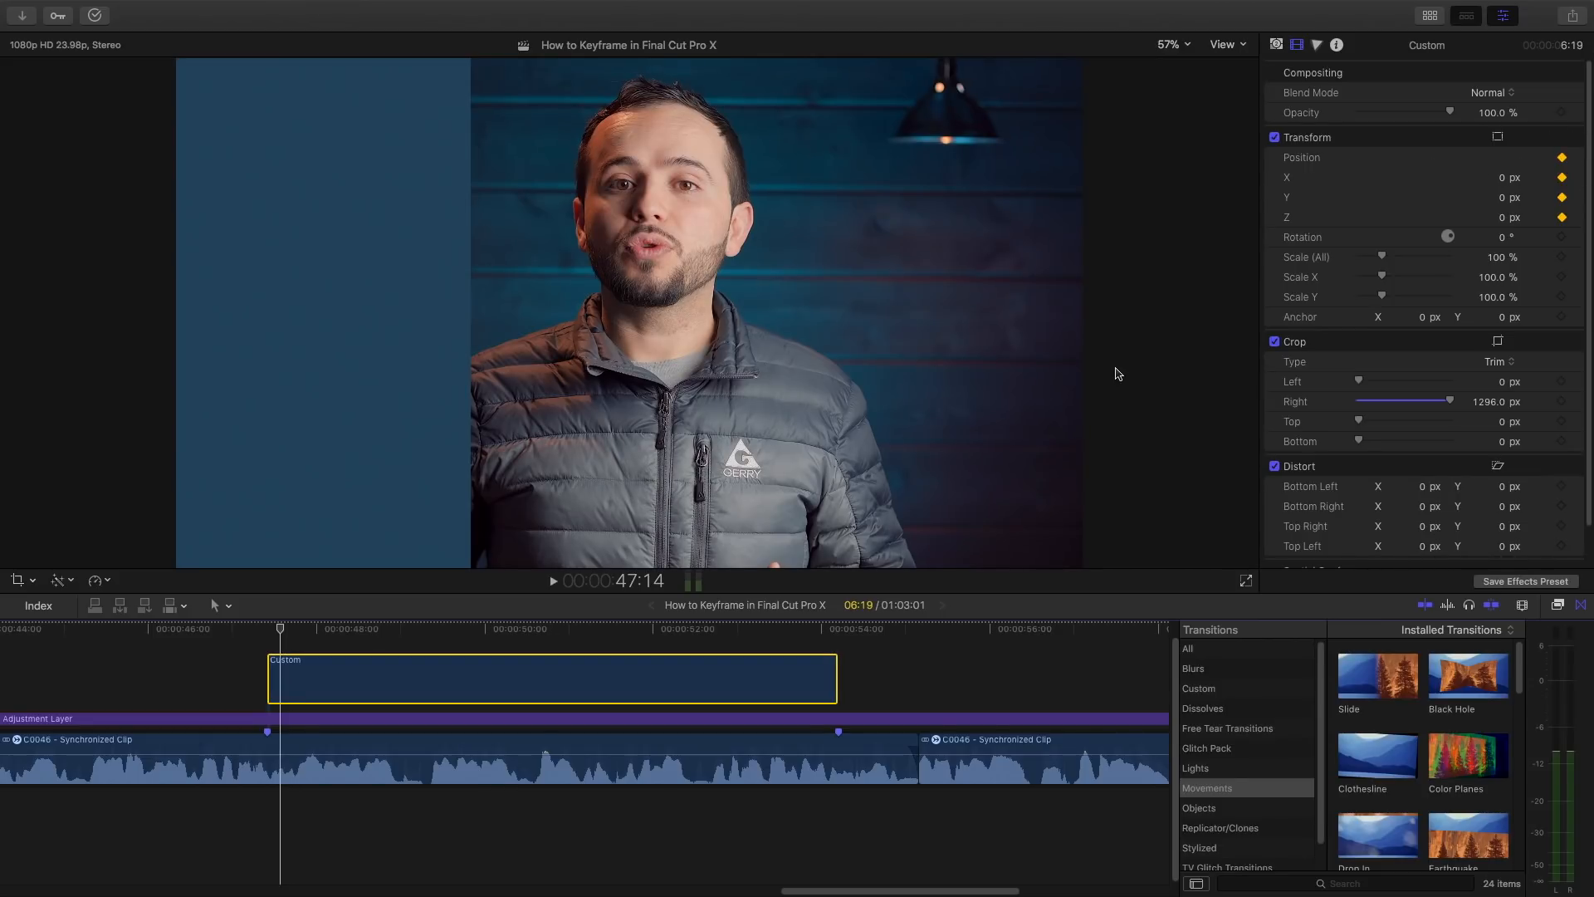
{"action": "key", "text": "ctrl+v"}
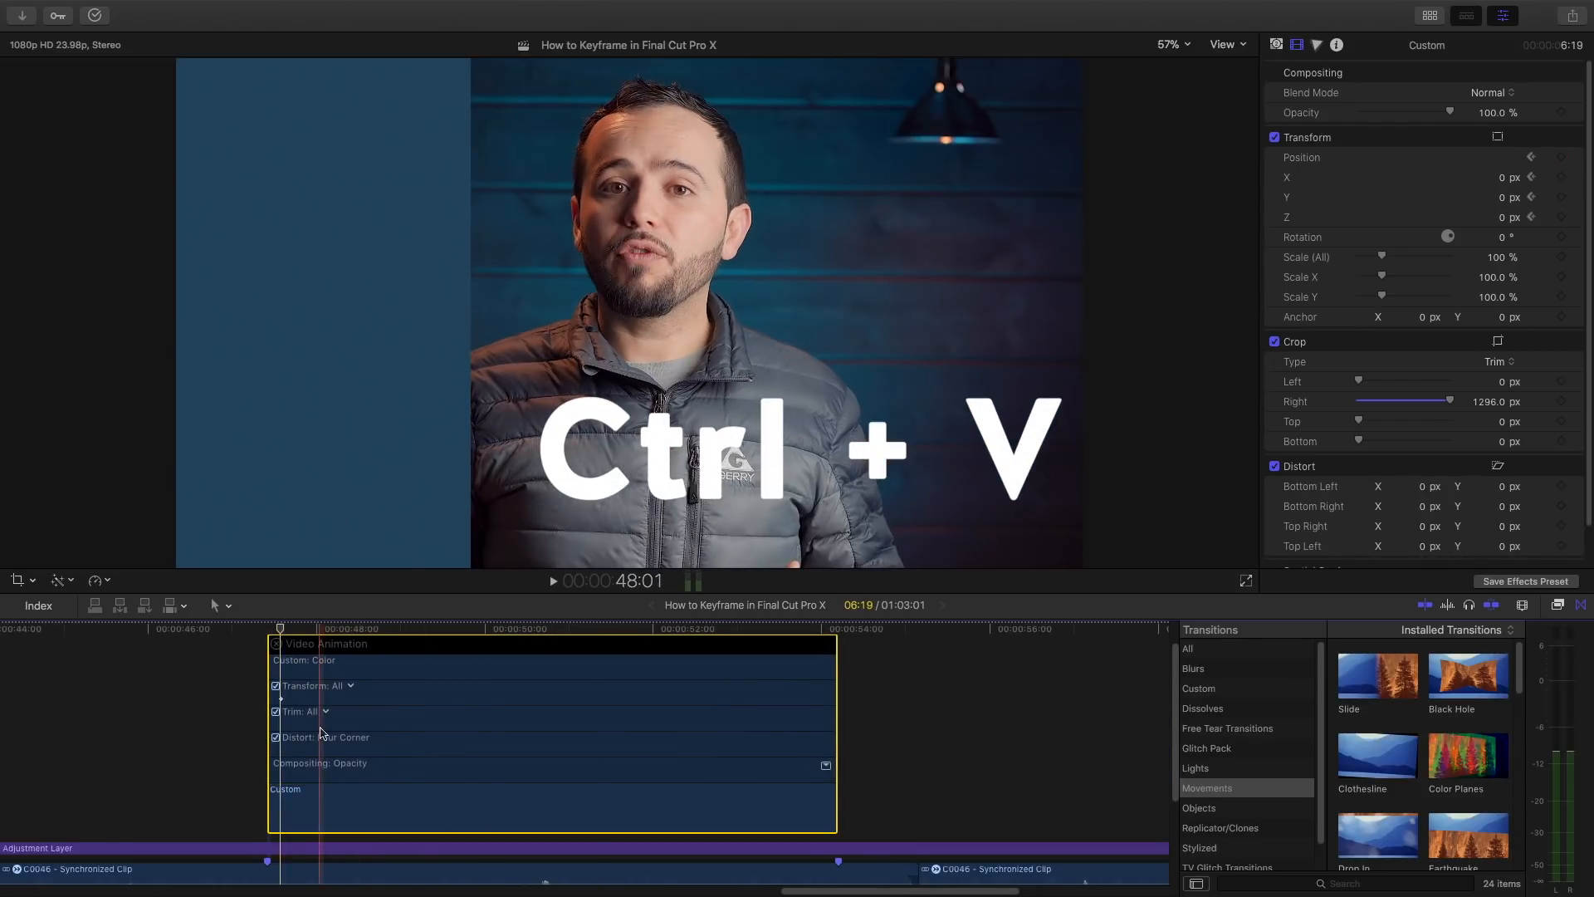
{"action": "left_click", "coordinate": [273, 637]}
{"action": "left_click", "coordinate": [281, 699]}
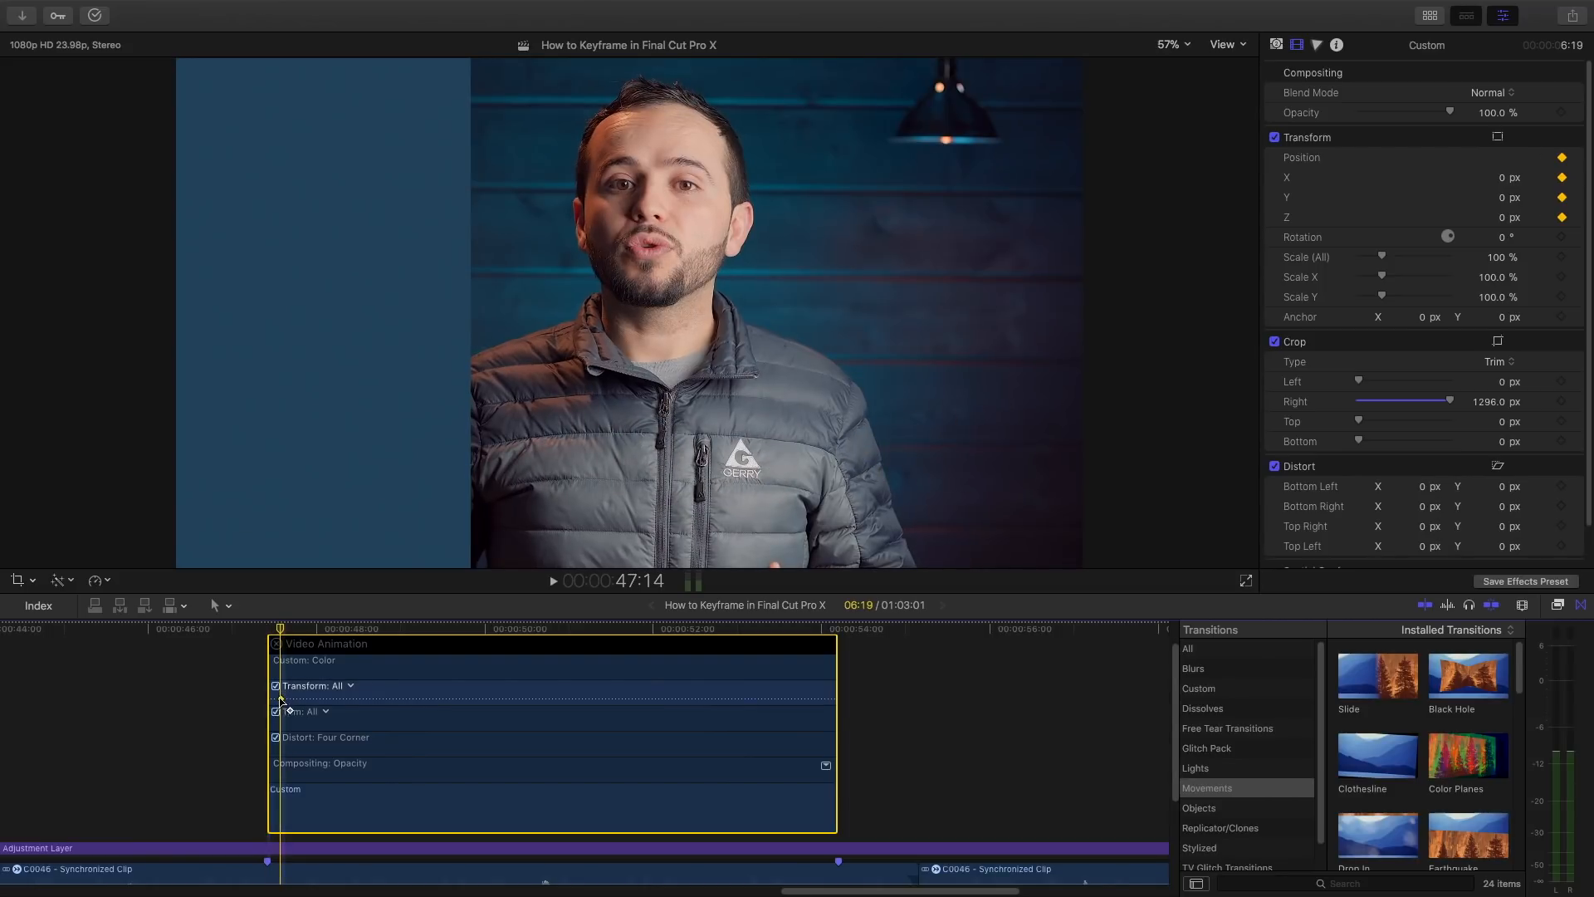
Keyframe the solid's Position X at -106 px at 47:10, then move the second Position keyframe slightly later to lengthen the slide-in
{"action": "left_click", "coordinate": [277, 633]}
{"action": "left_click_drag", "start_coordinate": [277, 633], "coordinate": [267, 633]}
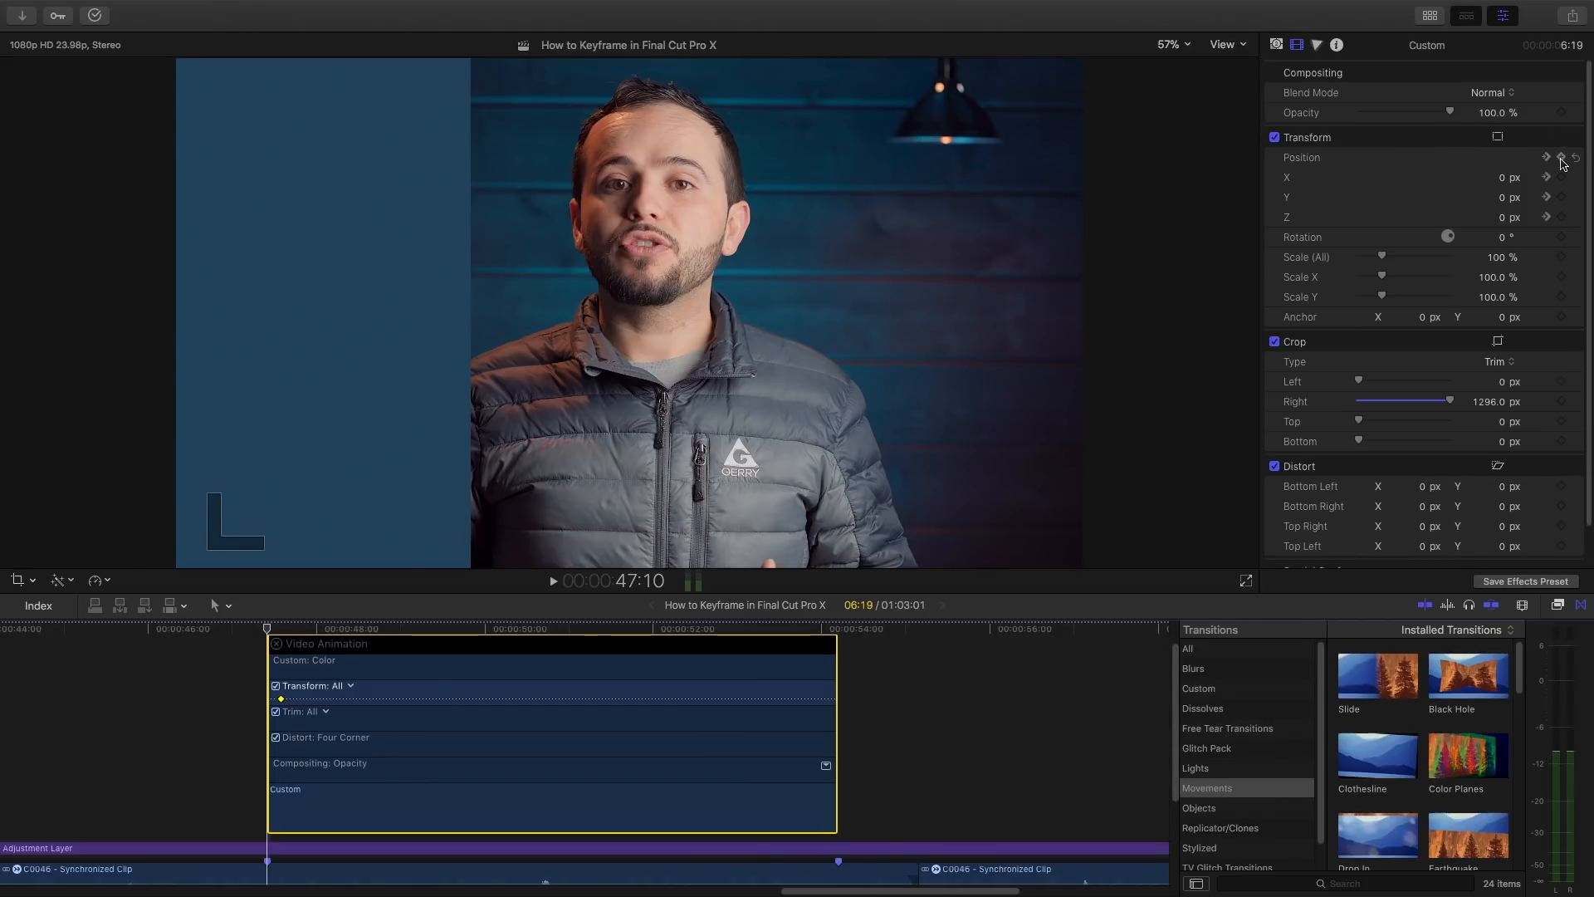
{"action": "mouse_move", "coordinate": [1506, 178]}
{"action": "left_mouse_down"}
{"action": "mouse_move", "coordinate": [1432, 179]}
{"action": "mouse_move", "coordinate": [1505, 179]}
{"action": "left_mouse_up"}
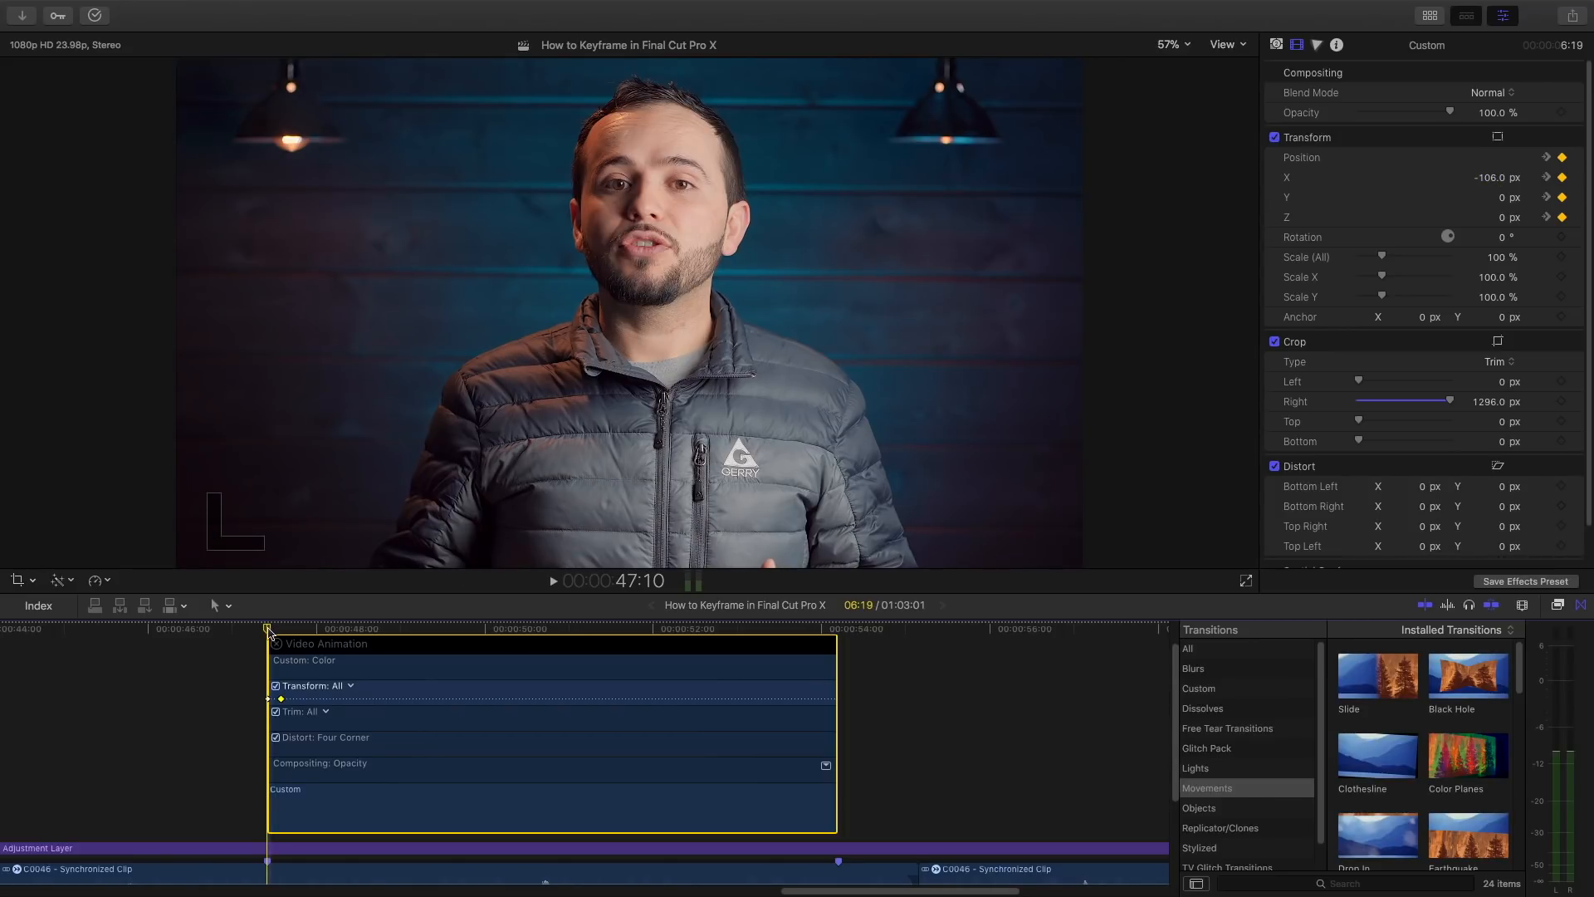
{"action": "left_click", "coordinate": [315, 628]}
{"action": "left_click_drag", "start_coordinate": [282, 701], "coordinate": [292, 700]}
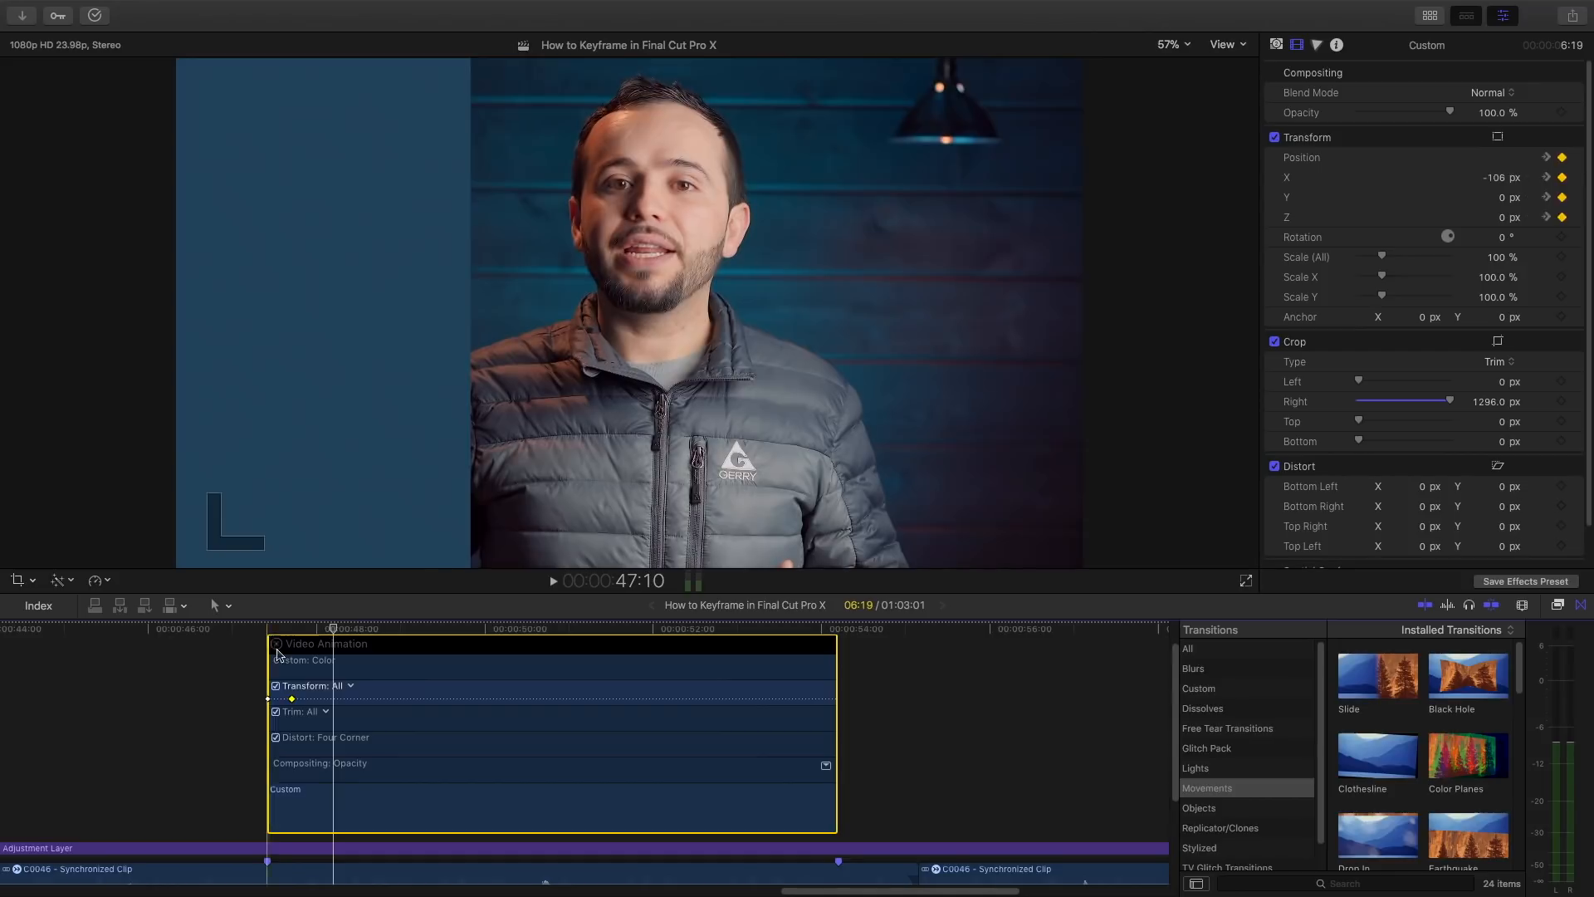
Add a Position keyframe at 53:20 and another on the solid's final frame at 54:04 with X set to -71 px
{"action": "left_click_drag", "start_coordinate": [390, 644], "coordinate": [808, 687]}
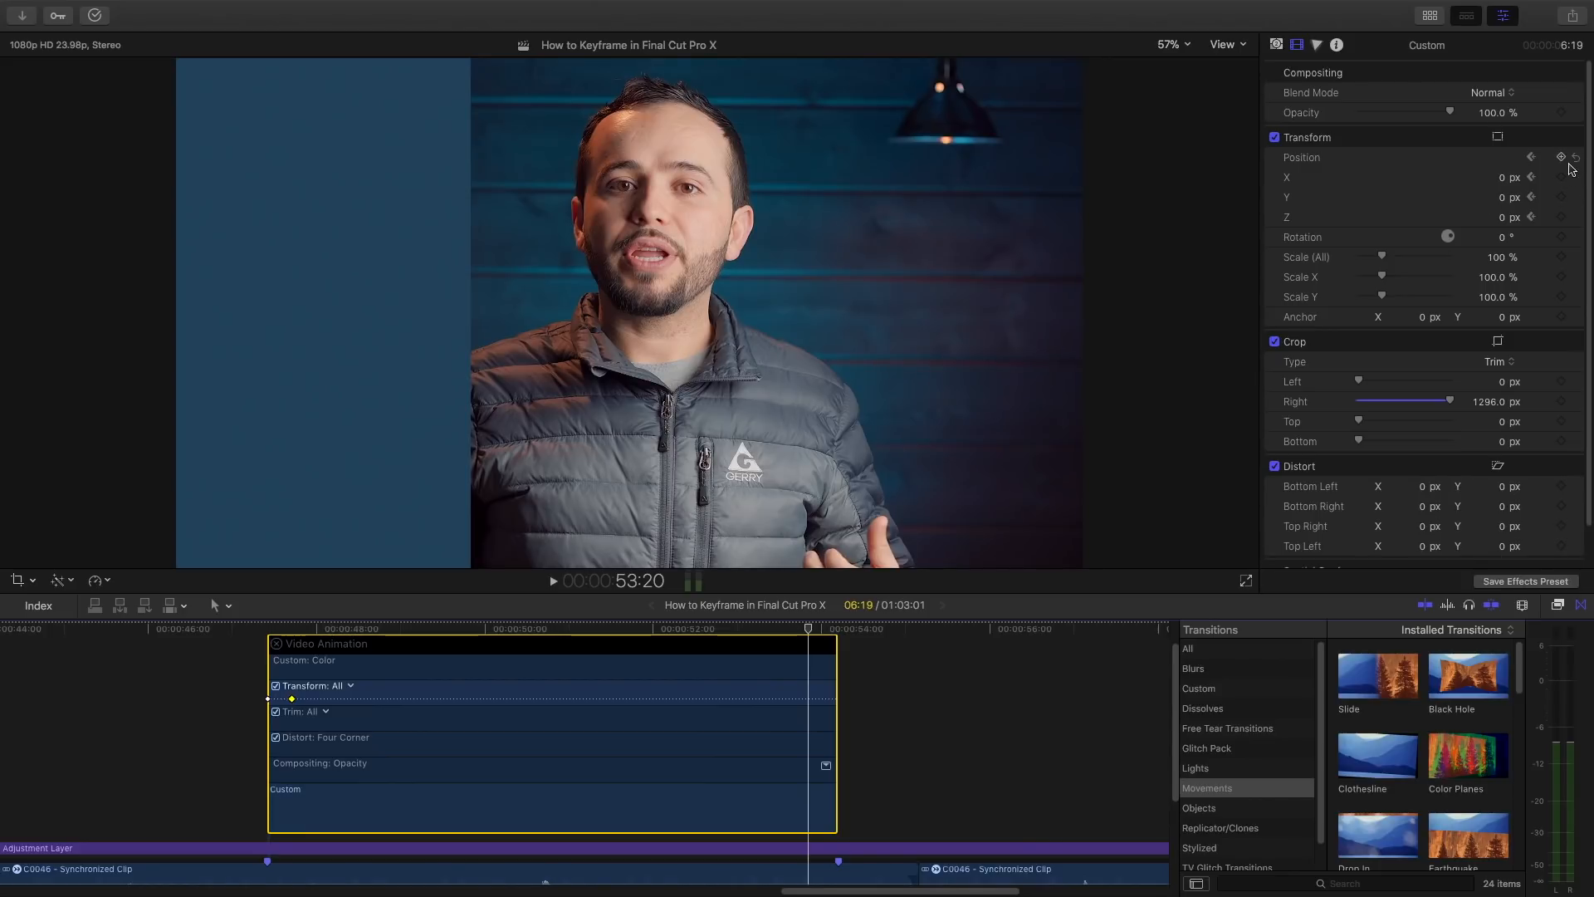
{"action": "left_click", "coordinate": [840, 633]}
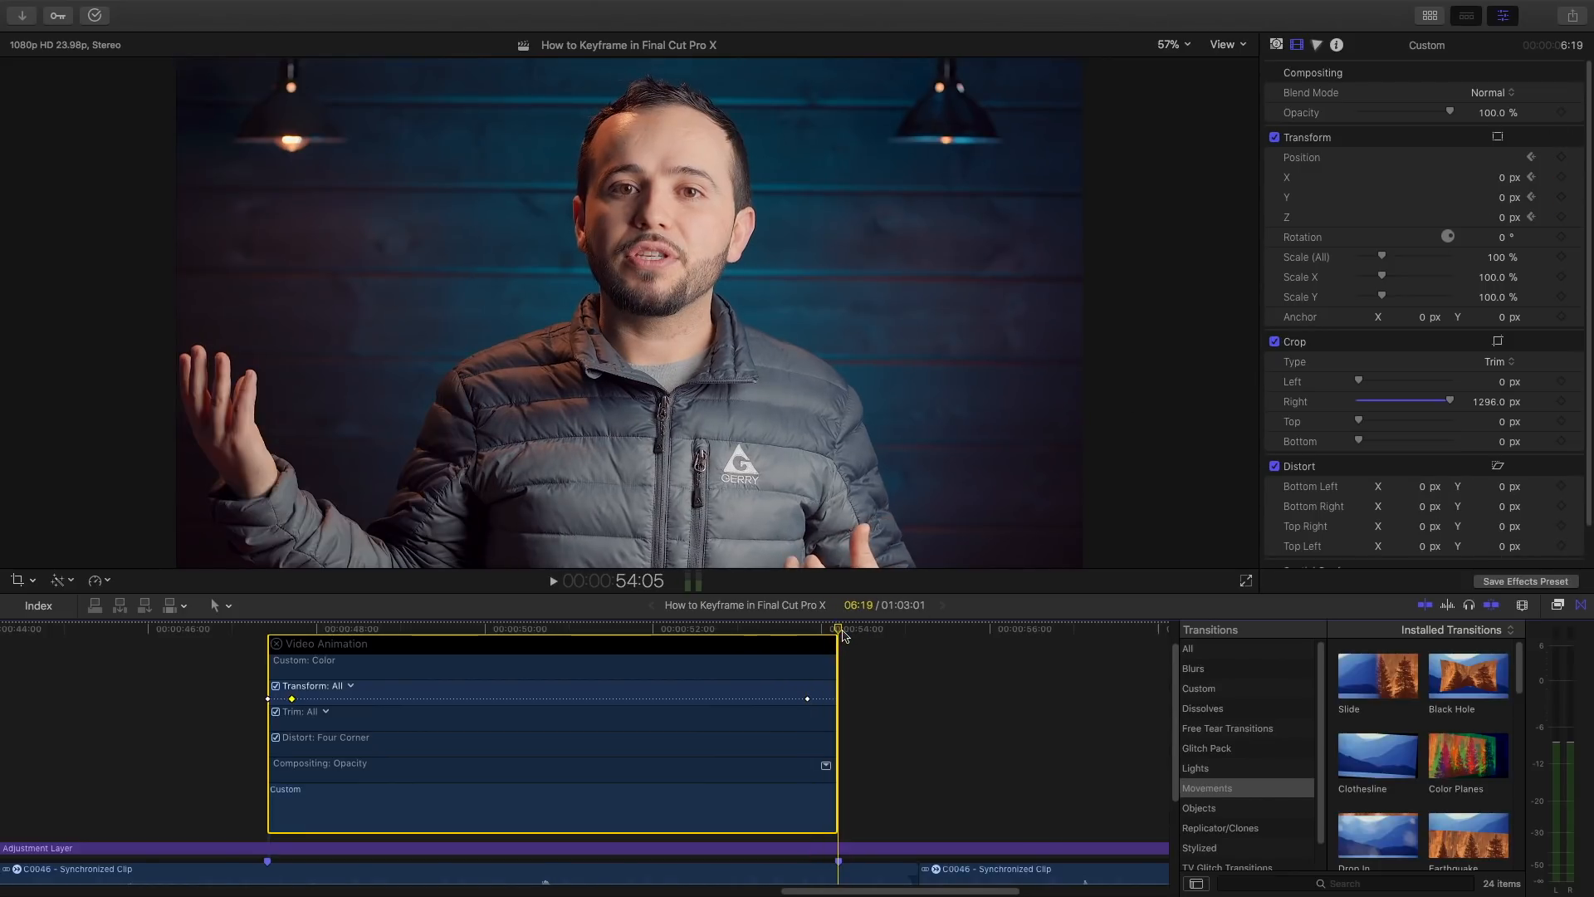
{"action": "key", "text": "Left"}
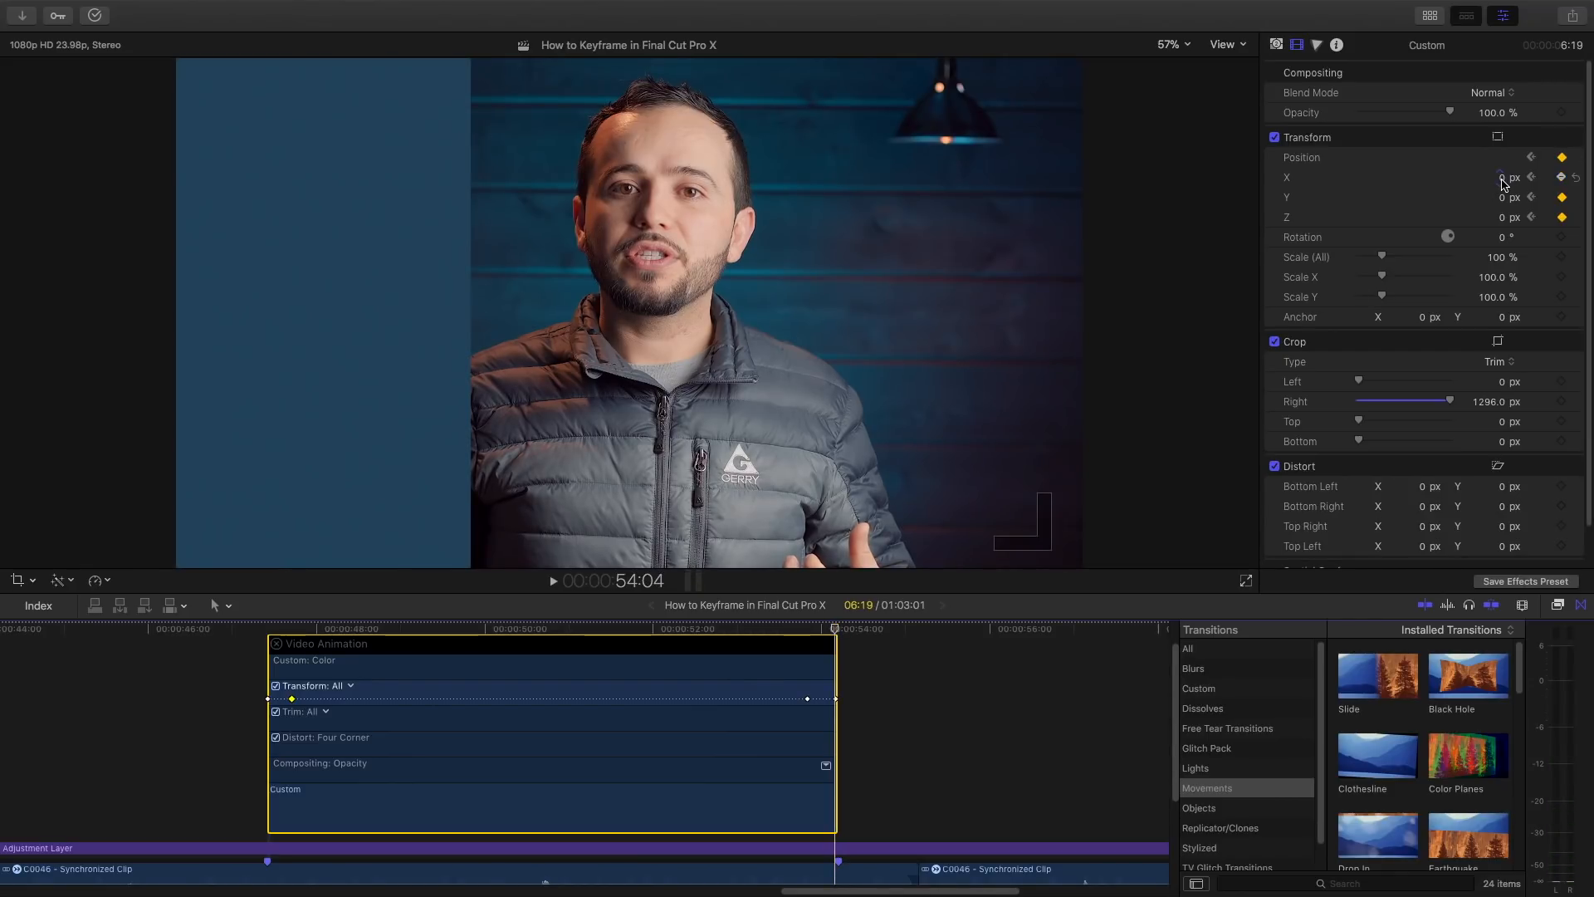
{"action": "left_click_drag", "start_coordinate": [1501, 177], "coordinate": [1442, 177]}
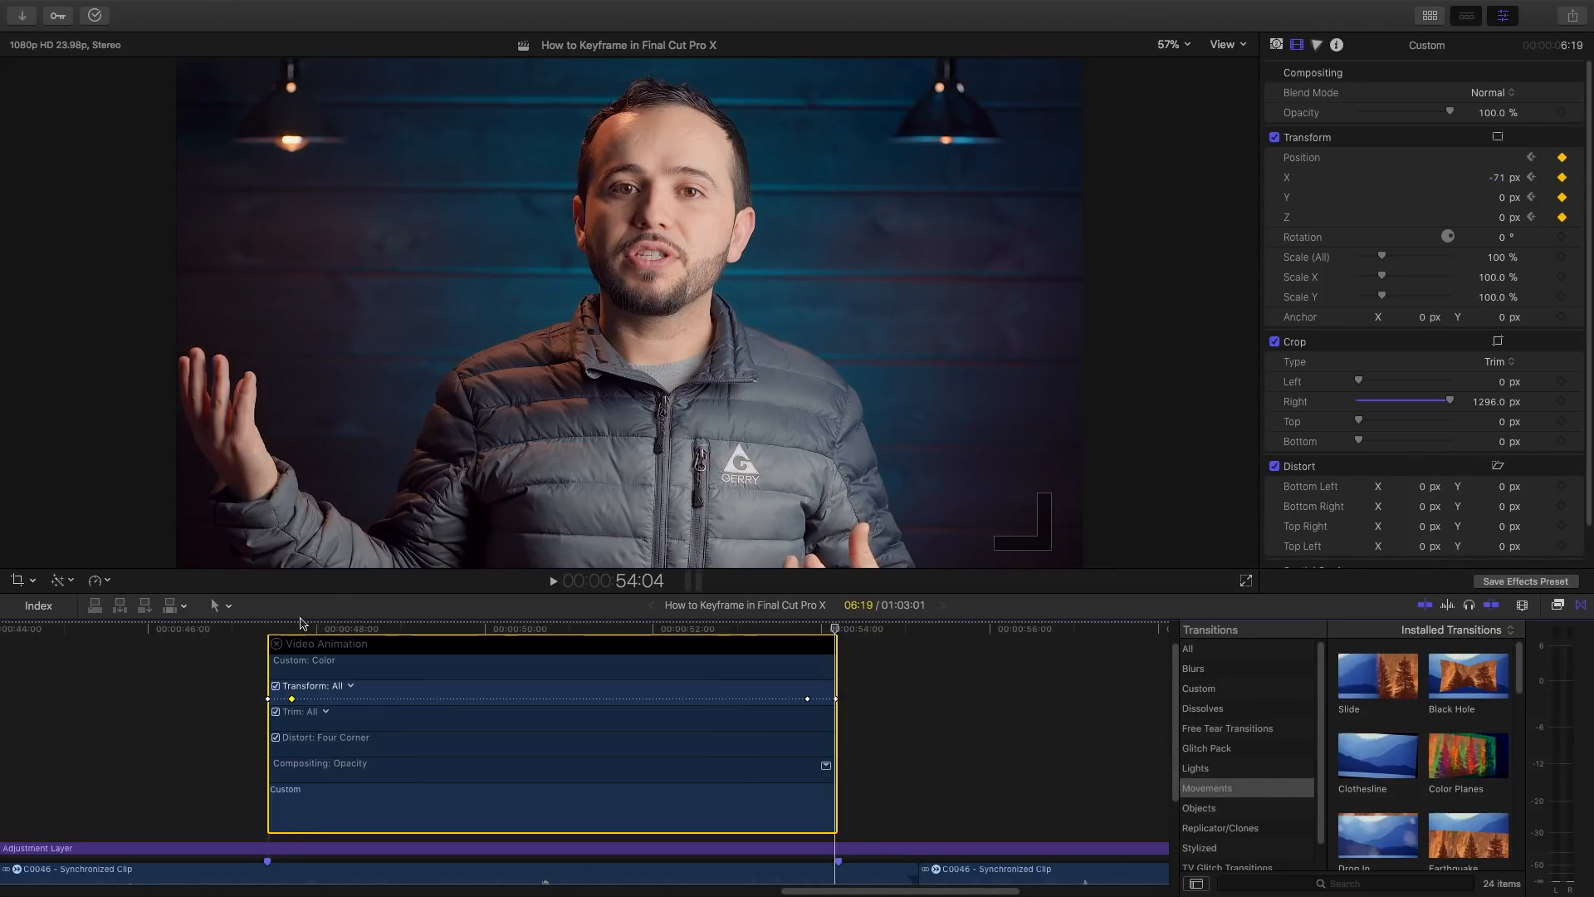
Play back the blue solid from its start at 47:10 to check the slide-in animation
{"action": "left_click", "coordinate": [265, 629]}
{"action": "left_click_drag", "start_coordinate": [265, 630], "coordinate": [306, 636]}
{"action": "key", "text": "space"}
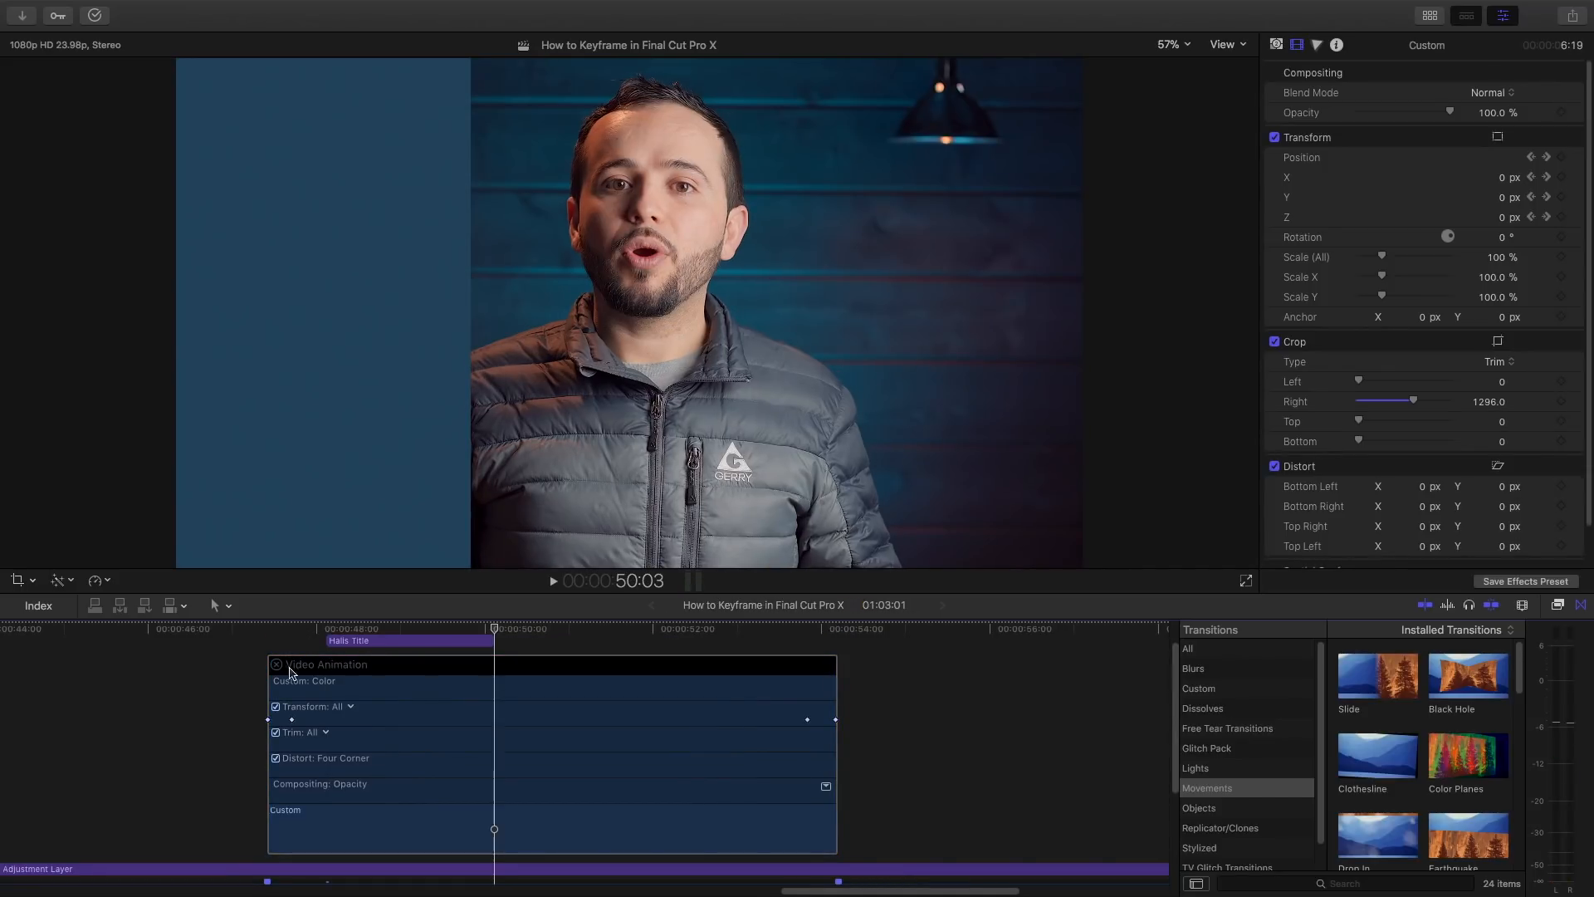
Hide the solid's video animation and extend the end of the Halis Title above it, making the title 5:17 long
{"action": "left_click", "coordinate": [274, 664]}
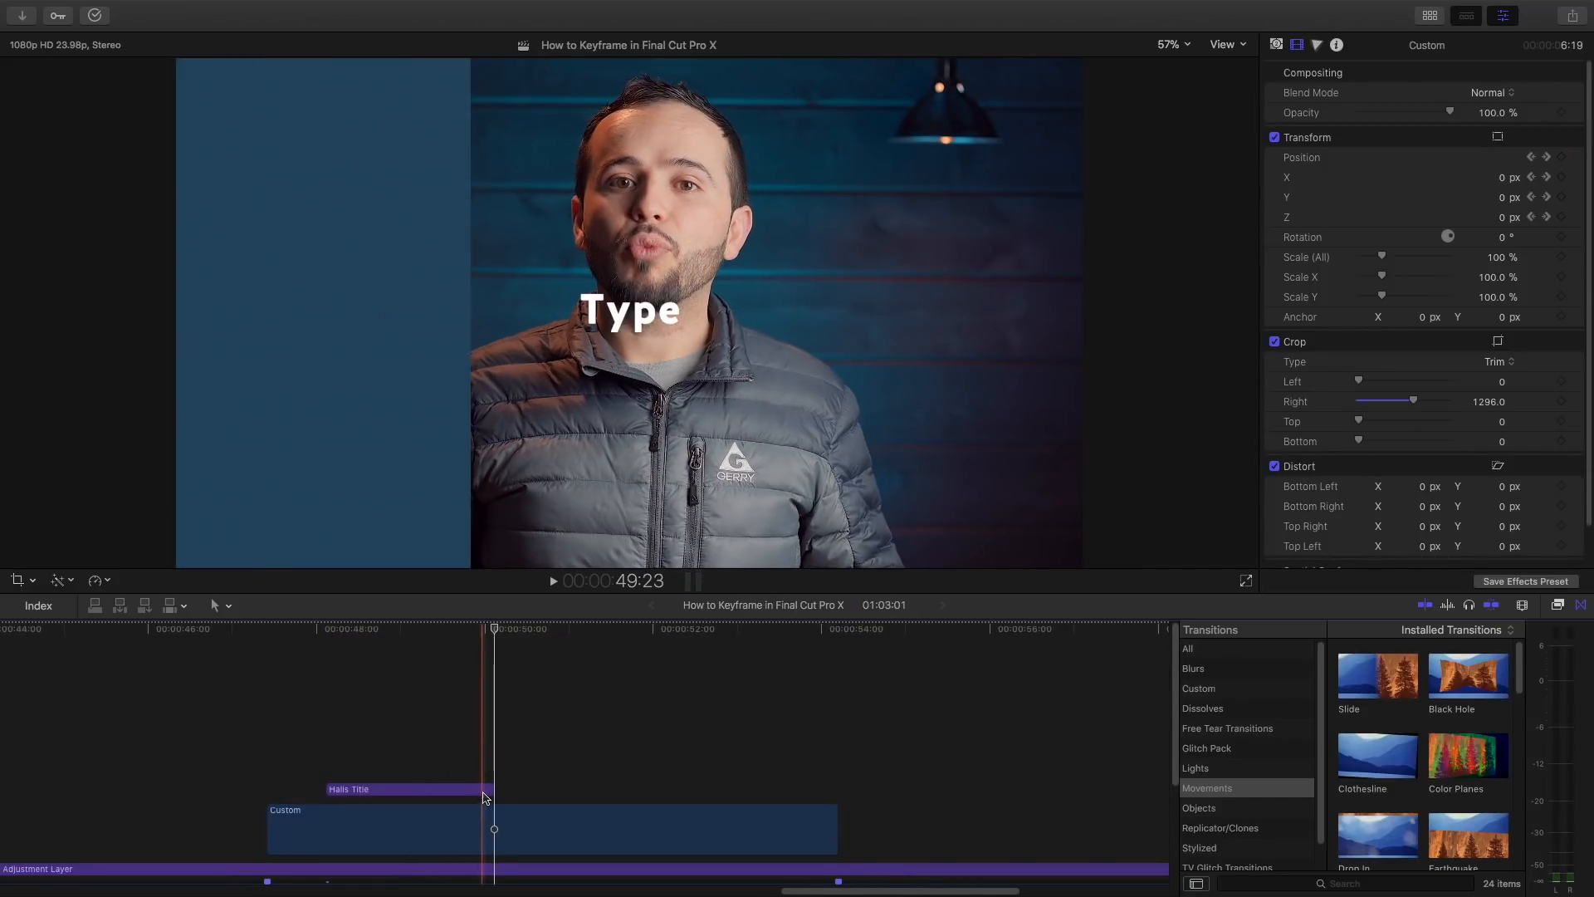
{"action": "left_click_drag", "start_coordinate": [488, 789], "coordinate": [662, 779]}
{"action": "left_click_drag", "start_coordinate": [788, 793], "coordinate": [802, 789]}
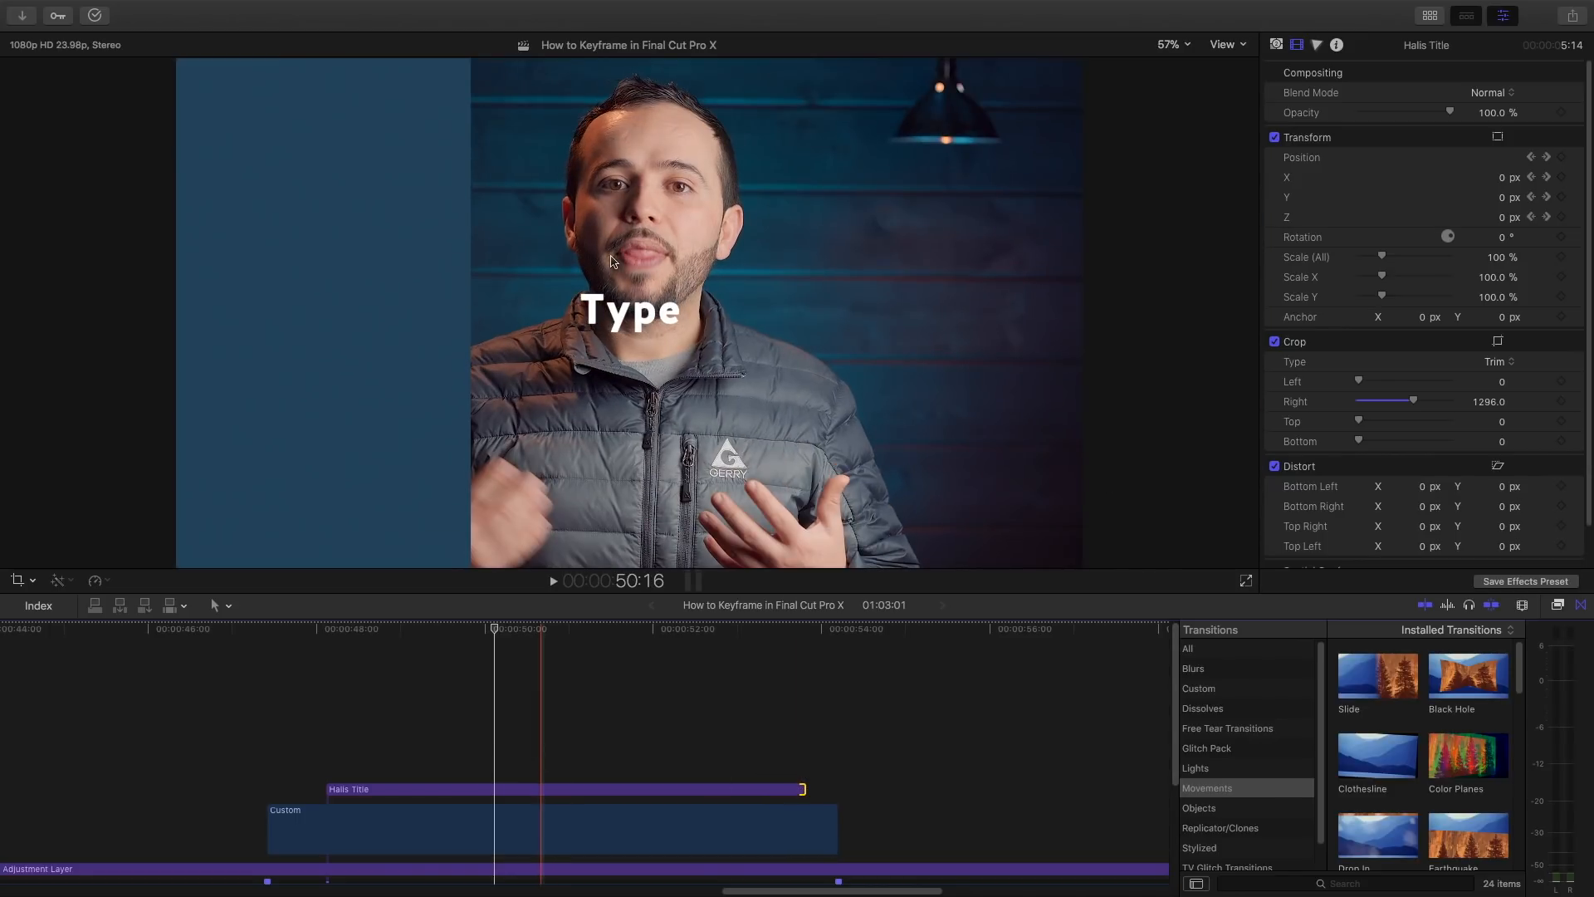
Move the title onto the blue panel and replace its text with "This is", "very" and "important!" on three lines
{"action": "left_click", "coordinate": [541, 790]}
{"action": "left_click_drag", "start_coordinate": [618, 316], "coordinate": [302, 313]}
{"action": "double_click", "coordinate": [302, 313]}
{"action": "type", "text": "This is"}
{"action": "key", "text": "Return"}
{"action": "type", "text": "very"}
{"action": "key", "text": "Return"}
{"action": "type", "text": "important!"}
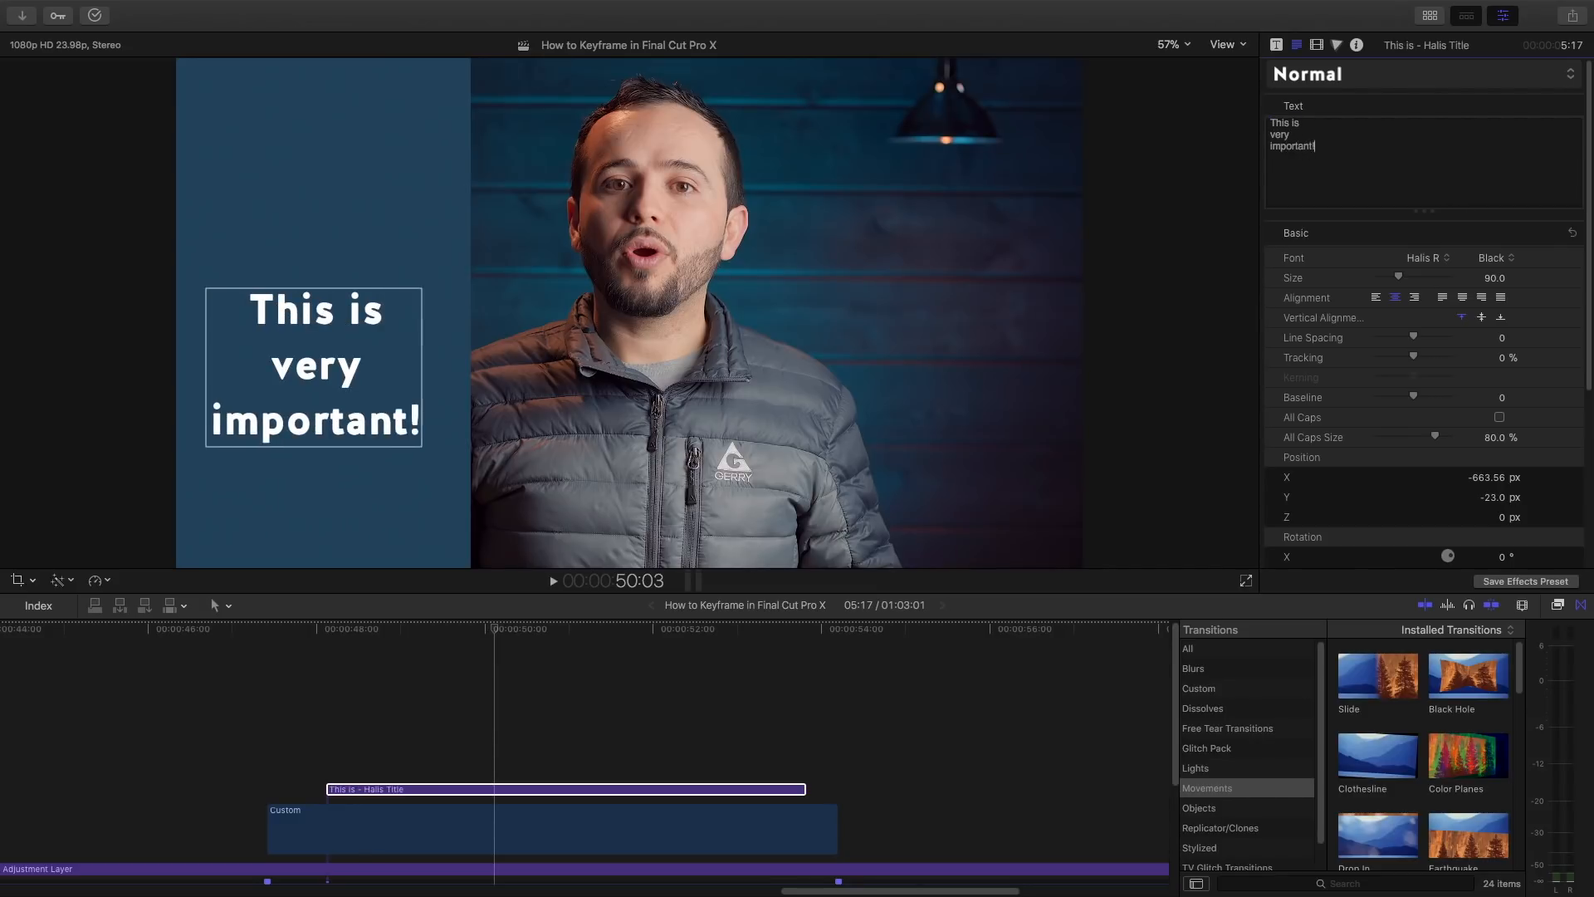
Add "Tip #1:" as the title's first line at size 167 and move the title up to centre it on the blue panel
{"action": "key", "text": "super+Up"}
{"action": "type", "text": "Tip #1:"}
{"action": "key", "text": "Return"}
{"action": "left_click_drag", "start_coordinate": [331, 371], "coordinate": [327, 277]}
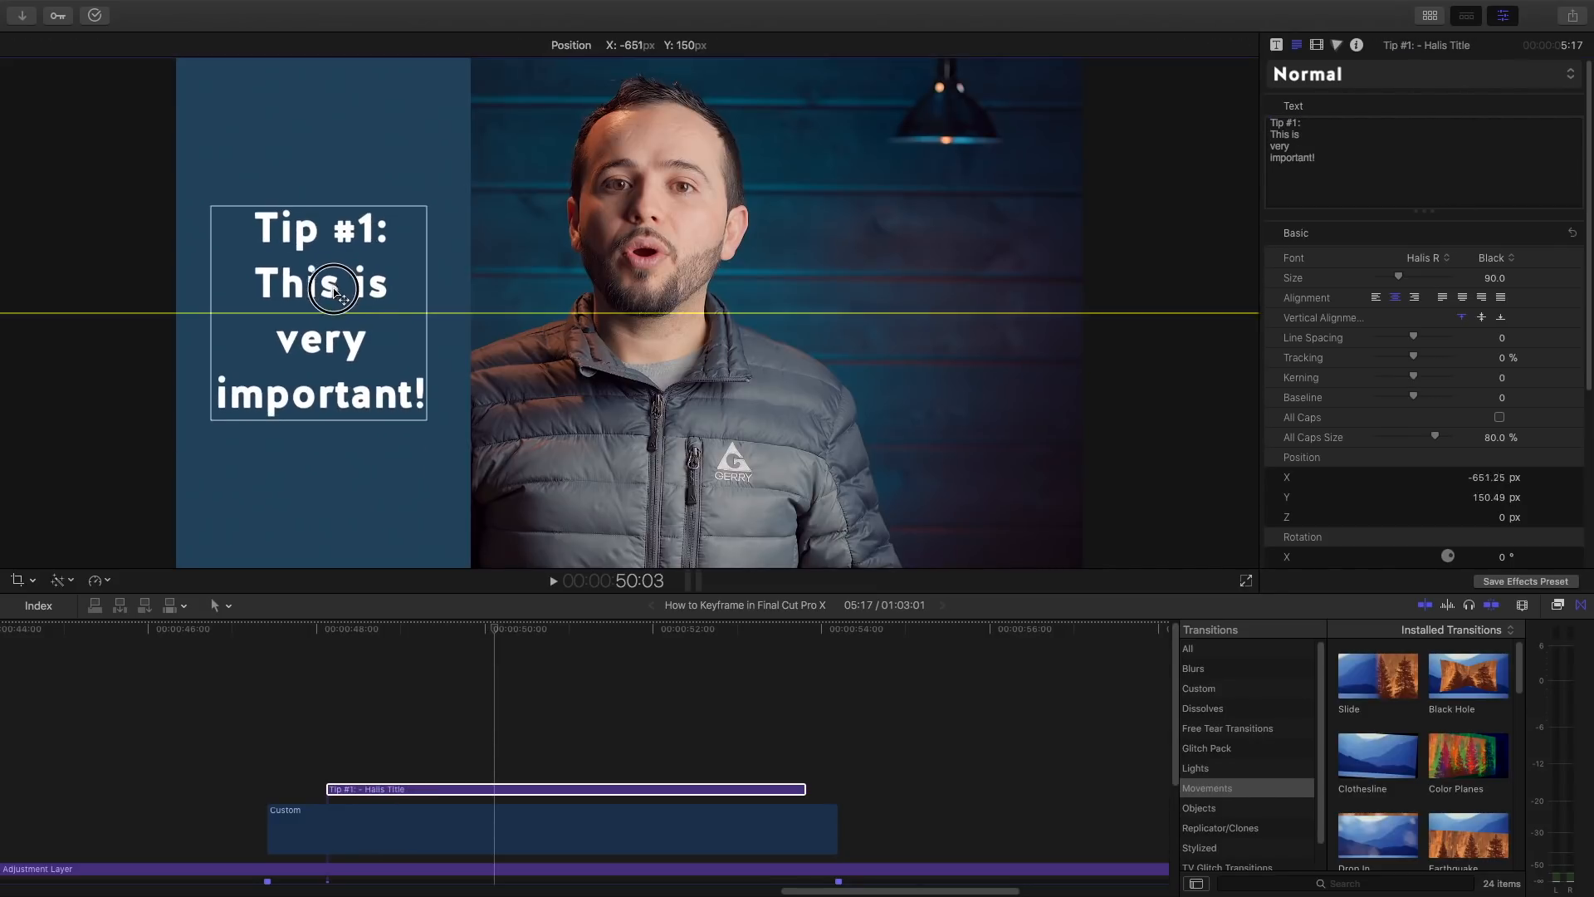
{"action": "left_click_drag", "start_coordinate": [1271, 123], "coordinate": [1302, 123]}
{"action": "left_click_drag", "start_coordinate": [1399, 277], "coordinate": [1418, 276]}
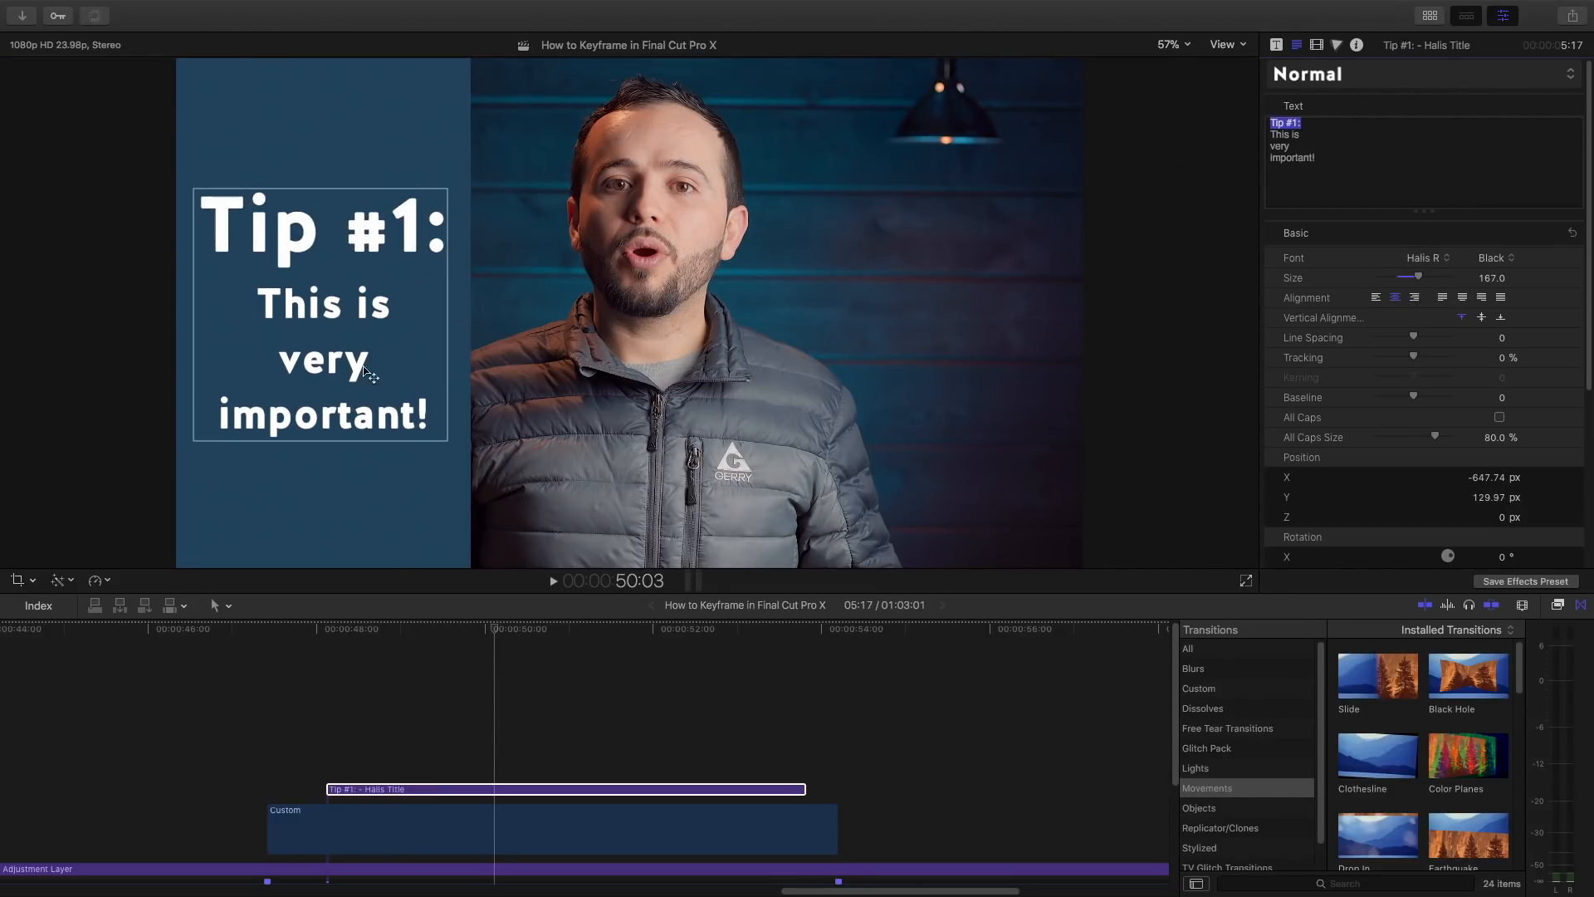
Play back the section from just before the blue panel's start to check the panel animation together with the title
{"action": "left_click", "coordinate": [260, 714]}
{"action": "key", "text": "space"}
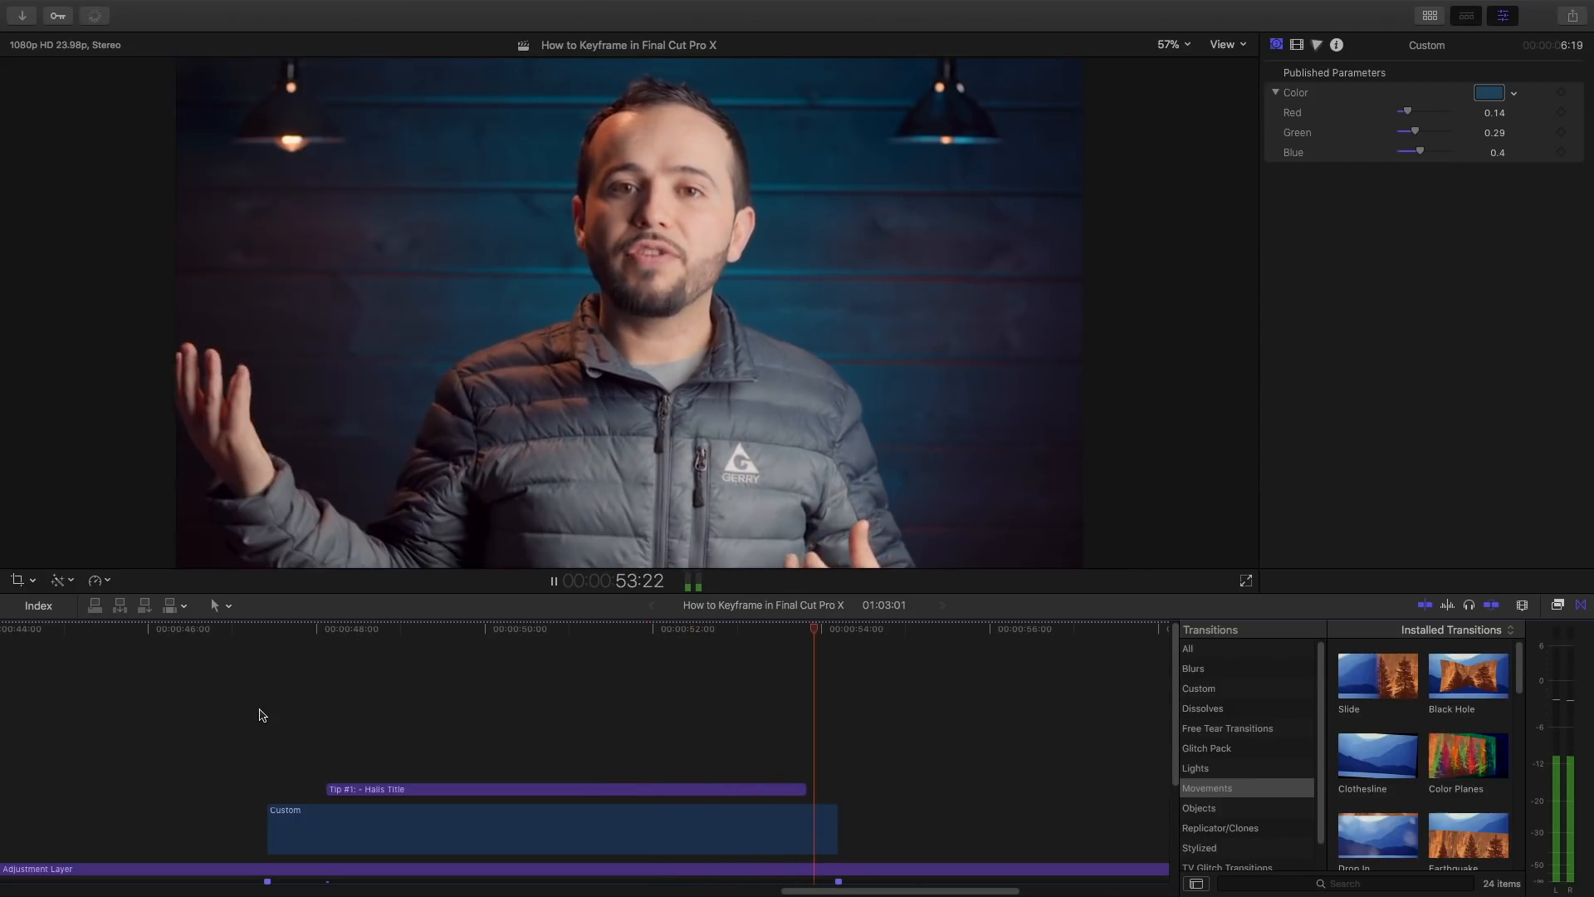
{"action": "key", "text": "space"}
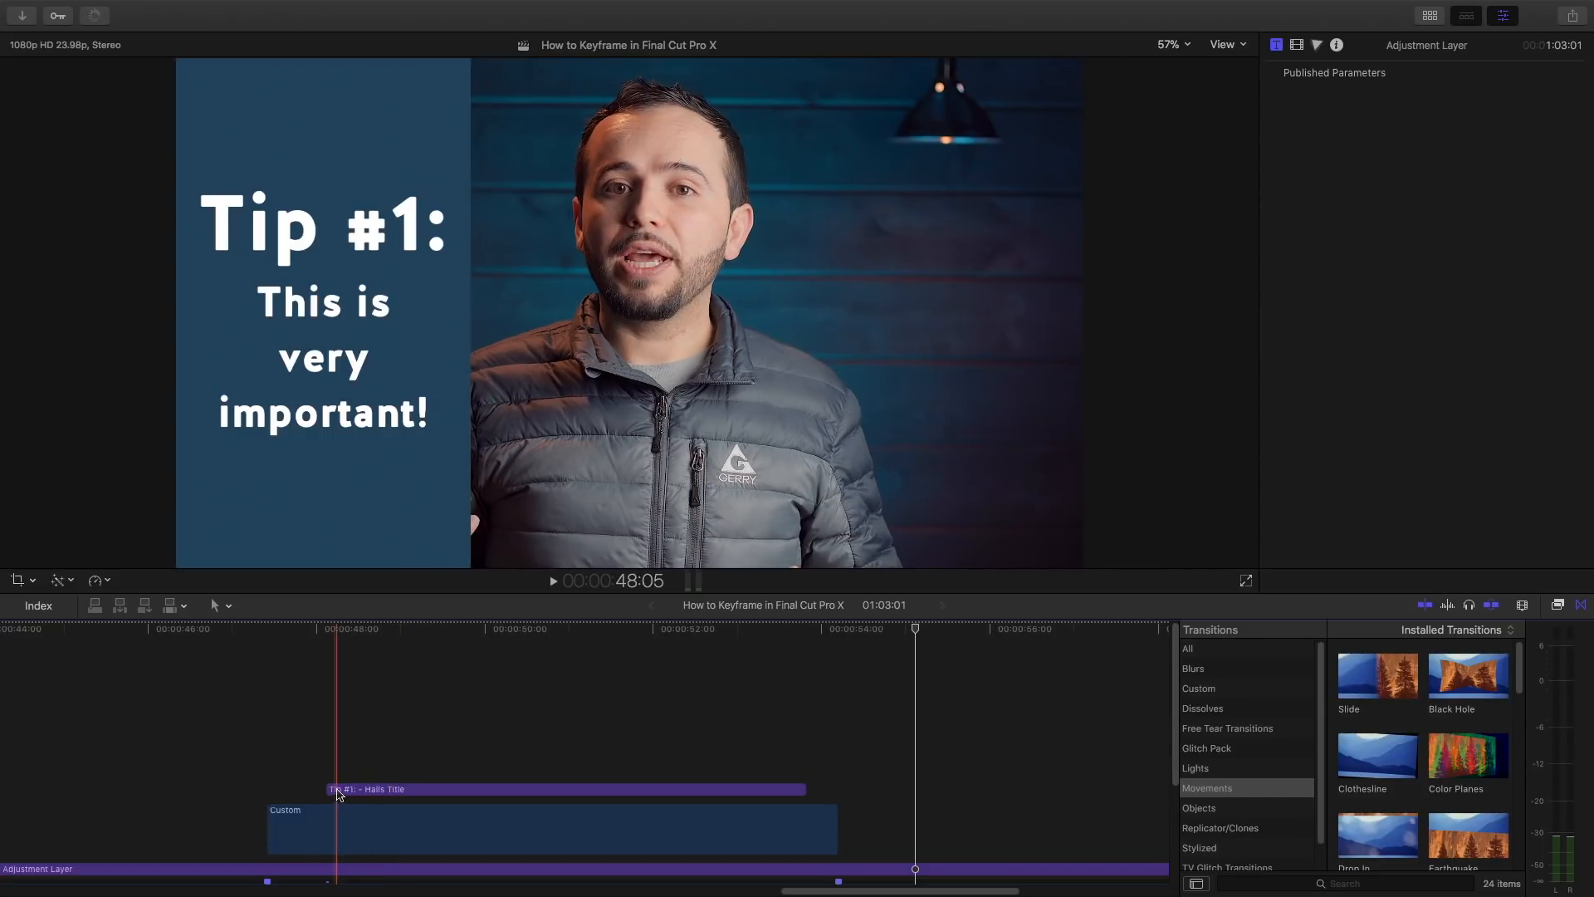
{"action": "left_click", "coordinate": [363, 791]}
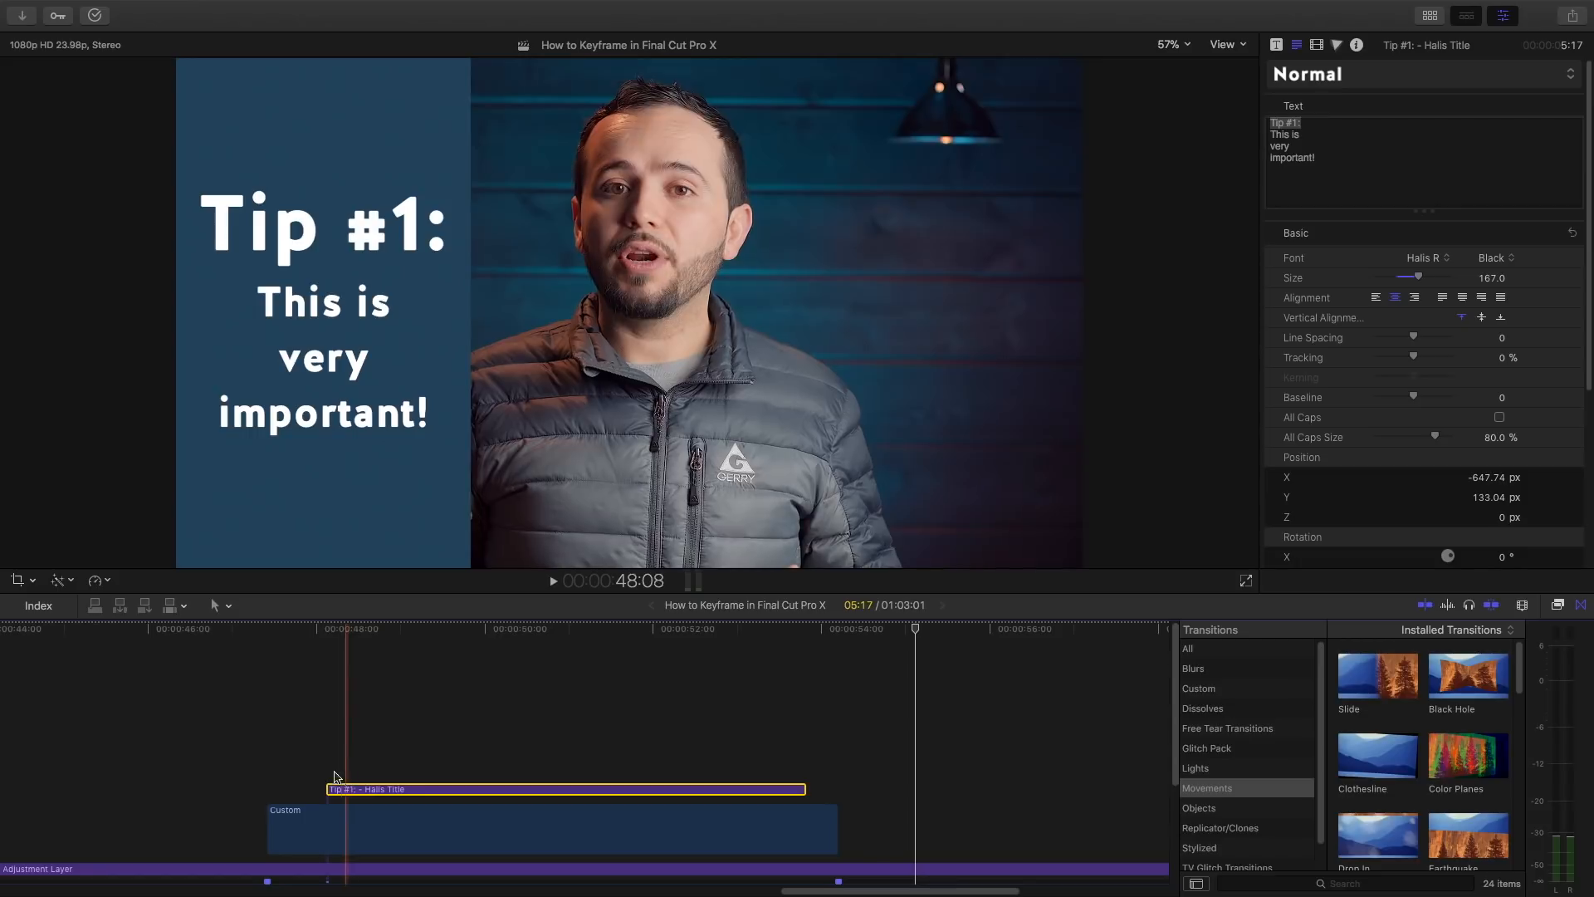
{"action": "left_click", "coordinate": [307, 766]}
{"action": "key", "text": "space"}
{"action": "key", "text": "space"}
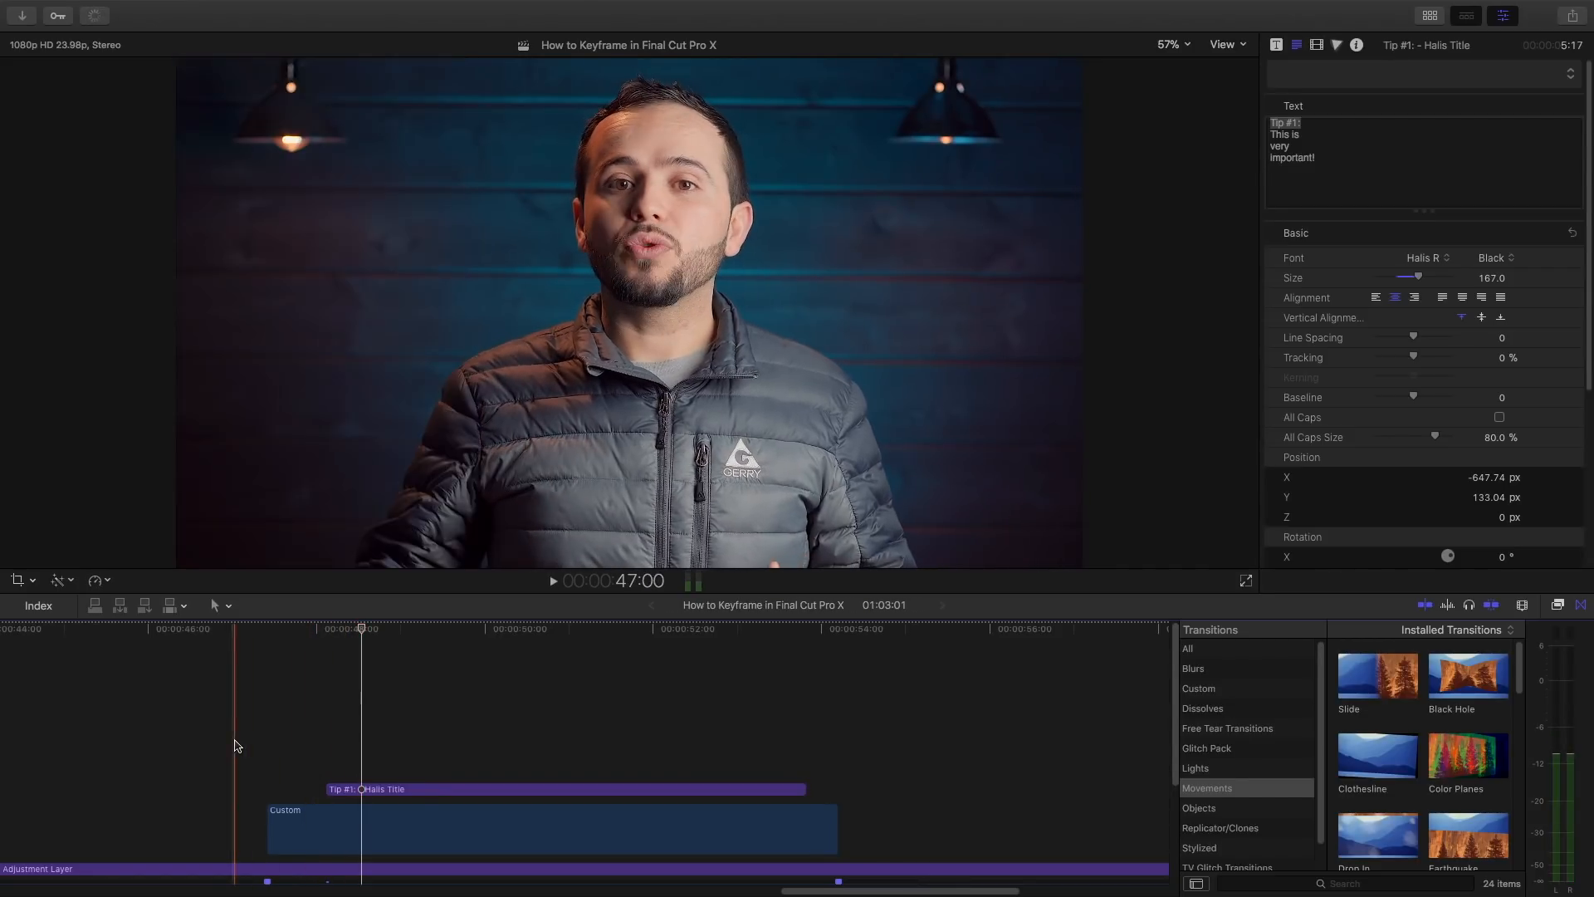